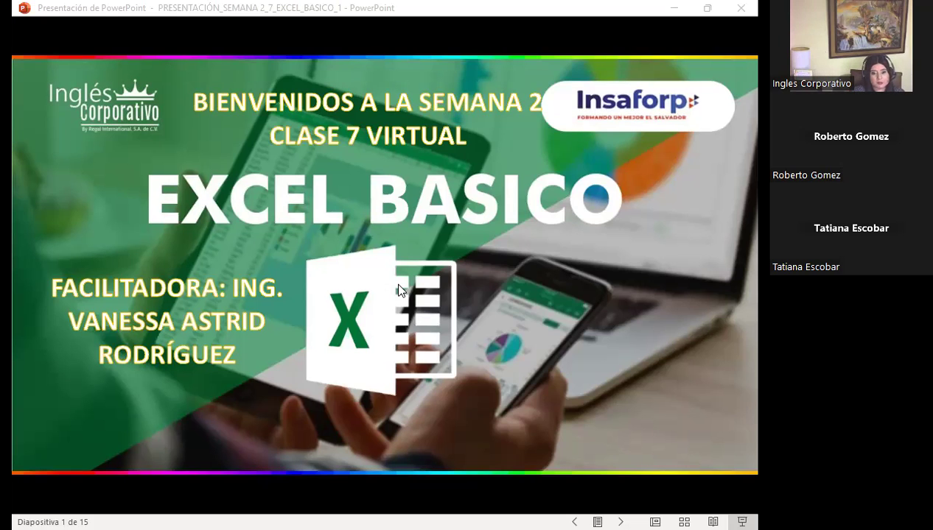
- Switch from the PowerPoint slideshow to the Excel básico course page in Firefox
key(alt+Tab)
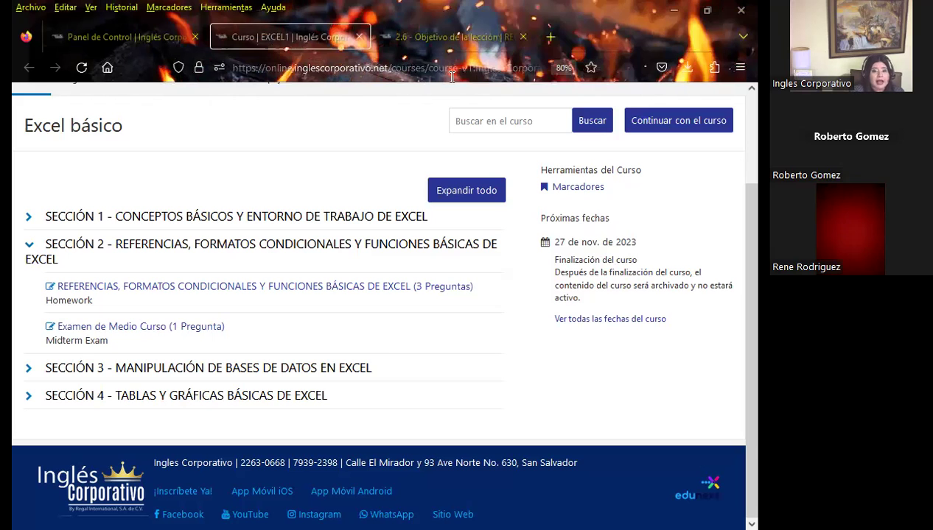
- Open lesson 2.7 'Administrador de nombres' with its embedded video
click(439, 38)
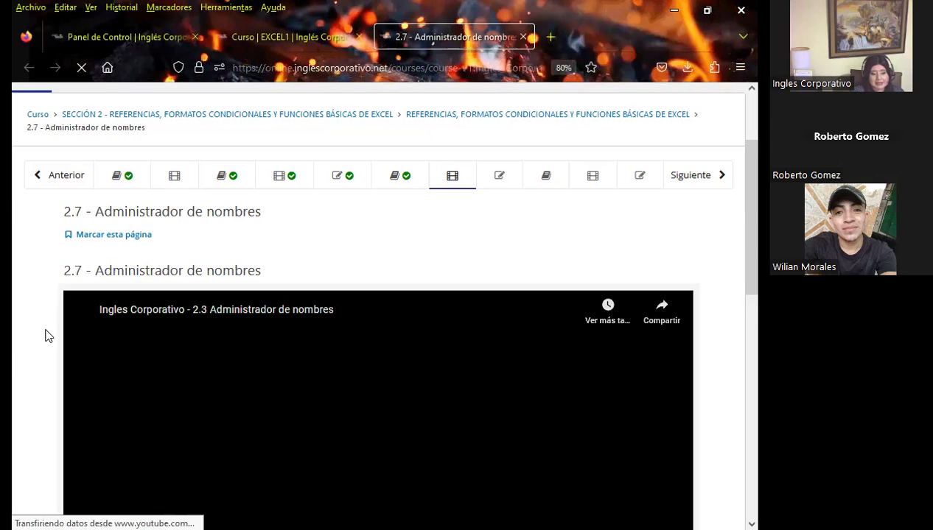
- Scroll down to the lesson's Discusión question about ranges, then return to the PowerPoint slideshow
scroll(49, 328, down, 5)
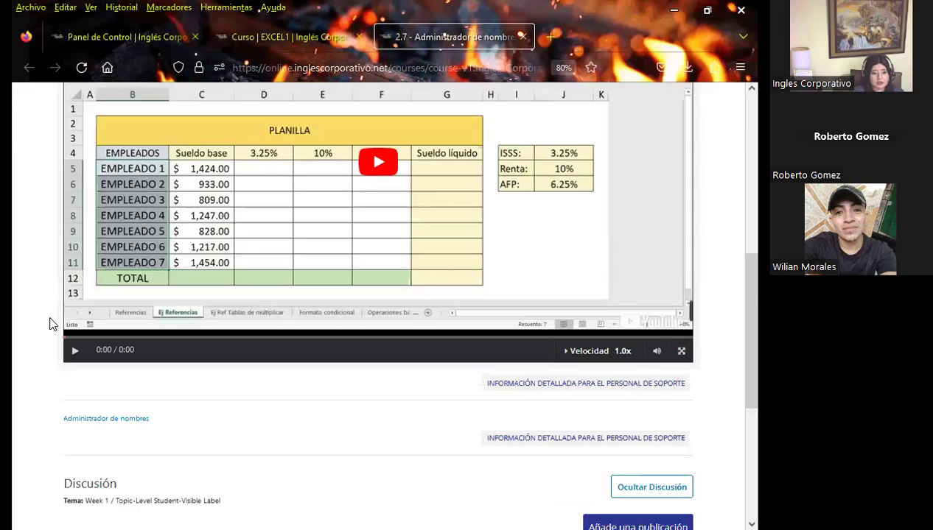
scroll(49, 324, down, 4)
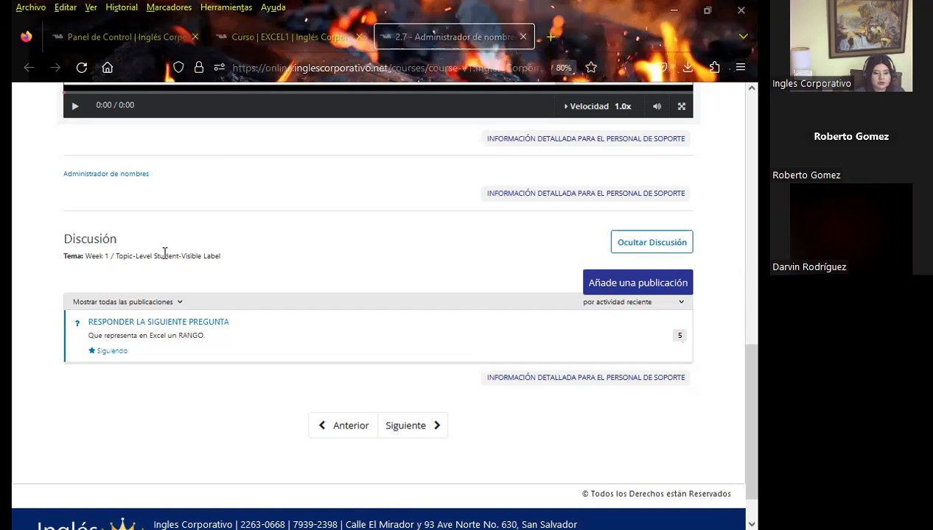
key(alt+Tab)
- Advance the slideshow through the Agenda slide to slide 4, Objetivo general
click(439, 396)
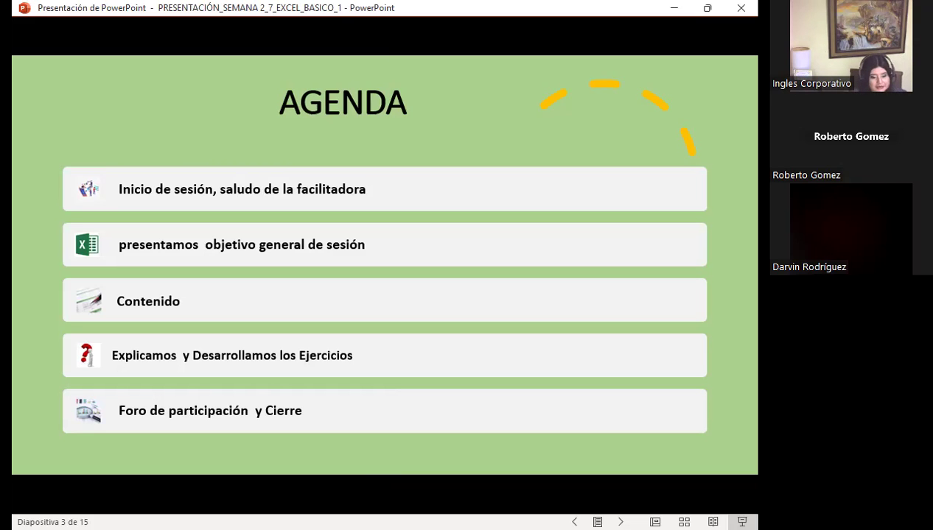
click(437, 355)
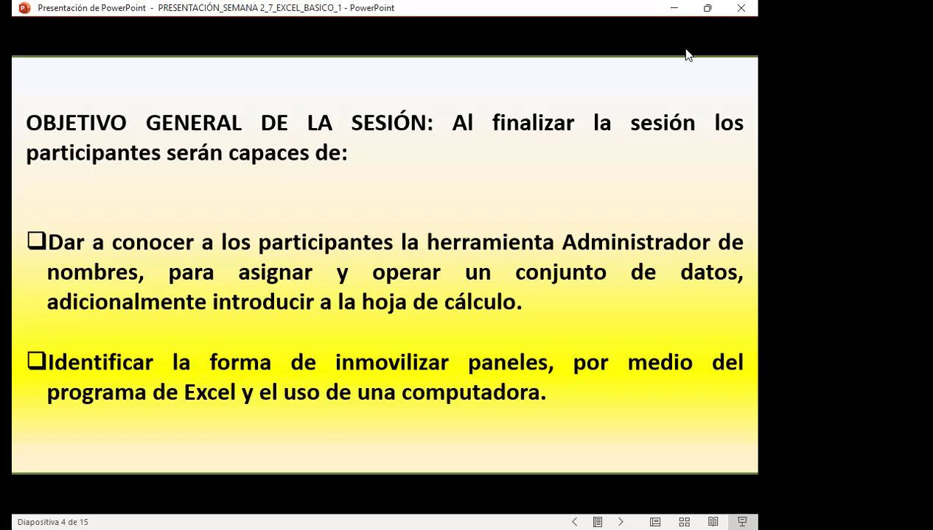
- Advance to slide 5, 'Nombres de rangos', with the A1:D10 practice steps
key(Right)
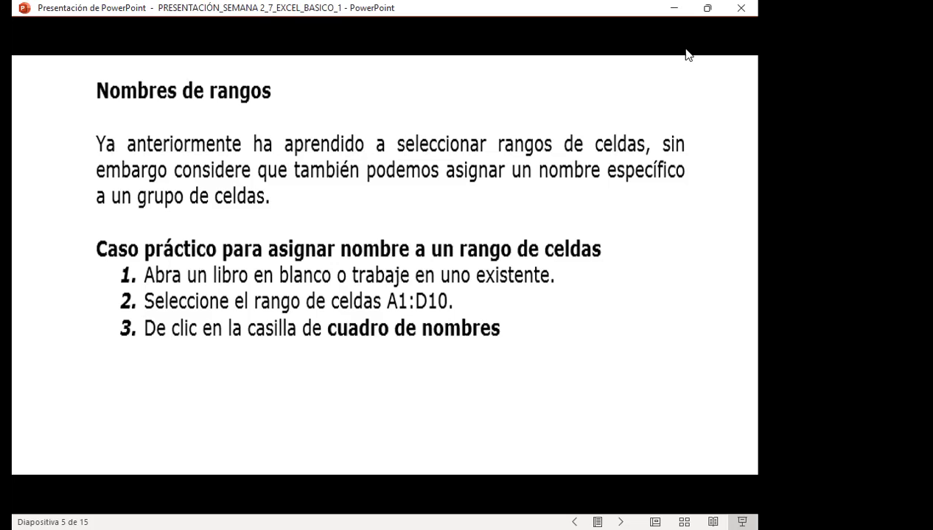
- Advance to slide 6, showing steps 4–7 for naming A1:D10 as GRUPO1
key(Right)
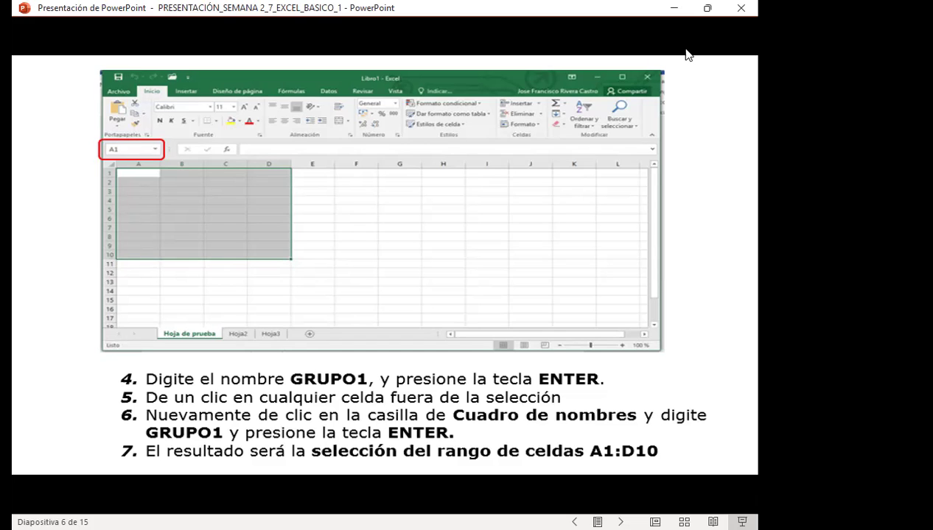
- Go past the slide on deleting range names to slide 8, showing Grupo1 in Administrador de nombres
key(Right)
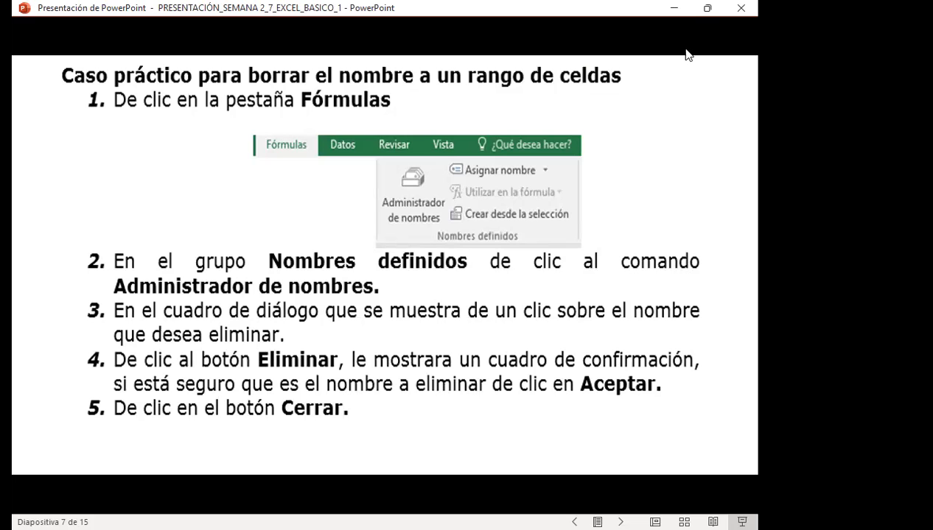
key(Right)
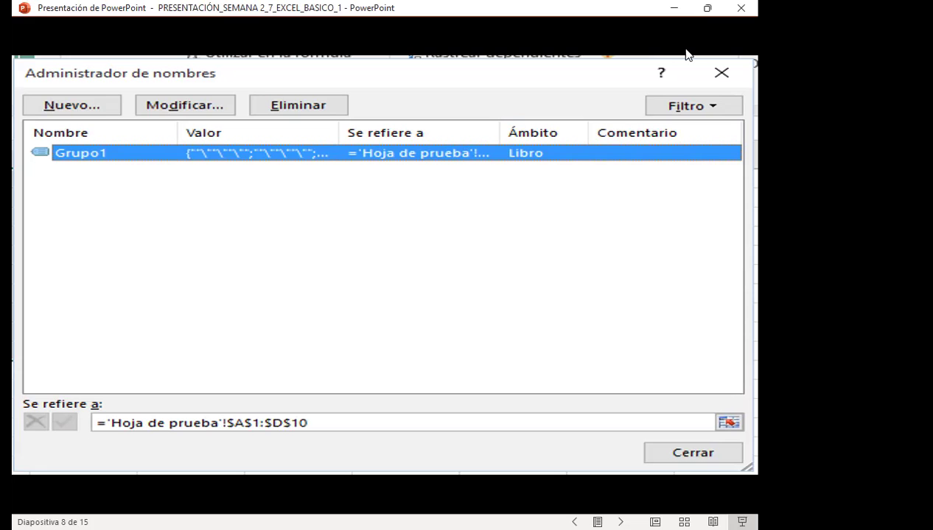
- Glance at the freeze panes slide, return to slide 8, then move to the Excel workbook's RANGO sheet
key(Right)
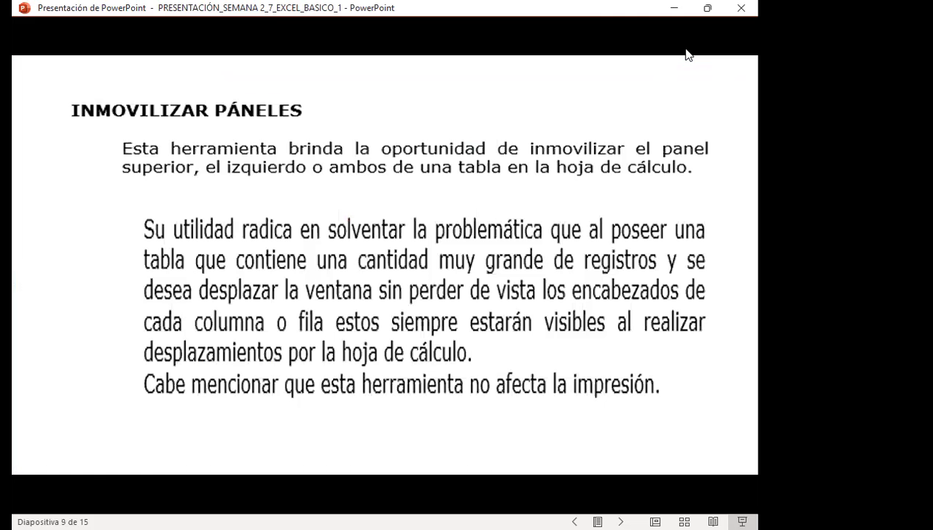
key(Left)
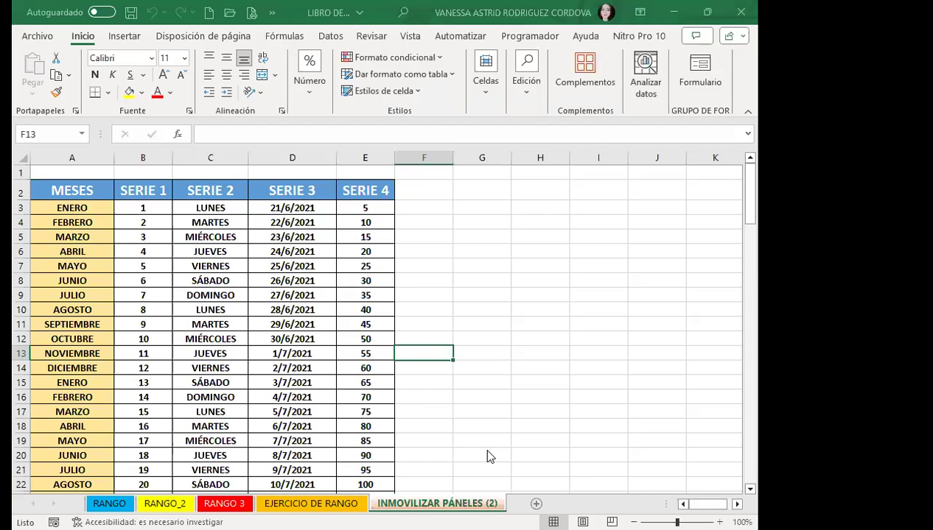
scroll(129, 264, up, 9)
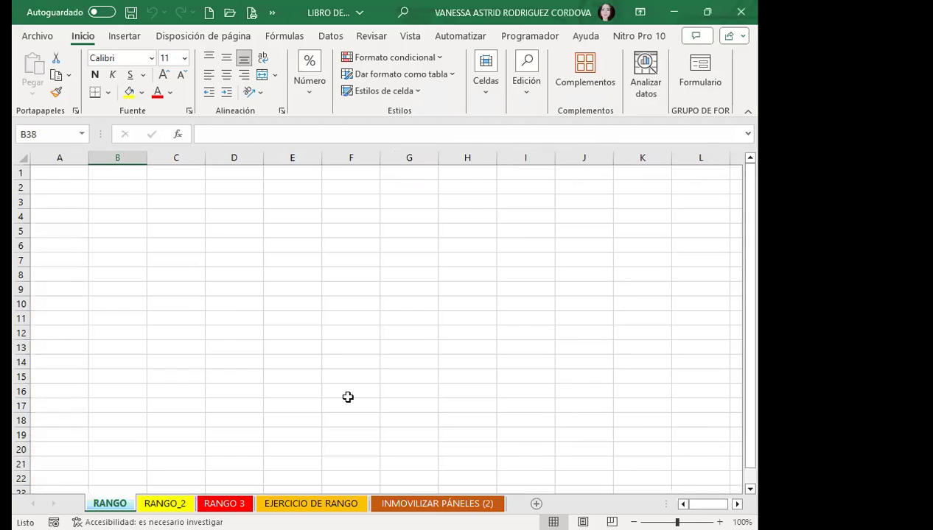
- Select A1:D10 on the RANGO sheet and name it EJEMPLO1 in the Name Box
click(63, 202)
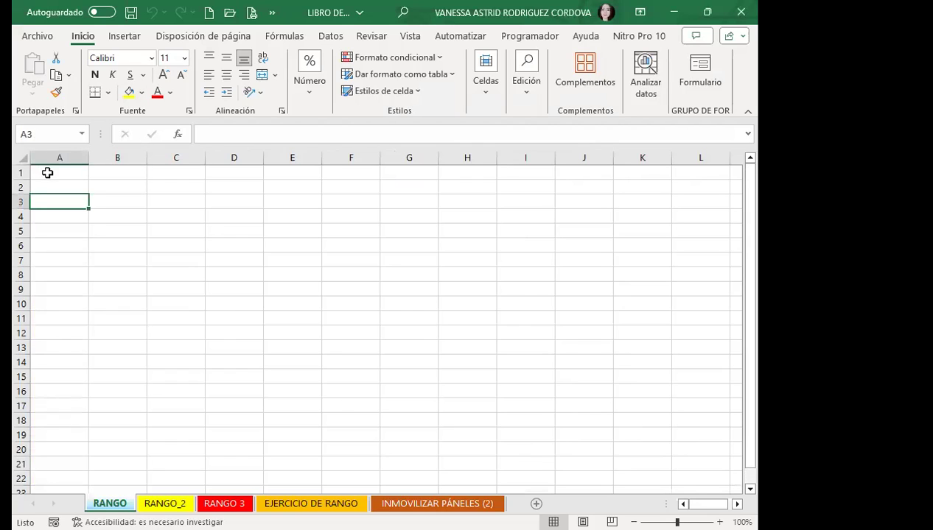
drag(47, 172, 234, 296)
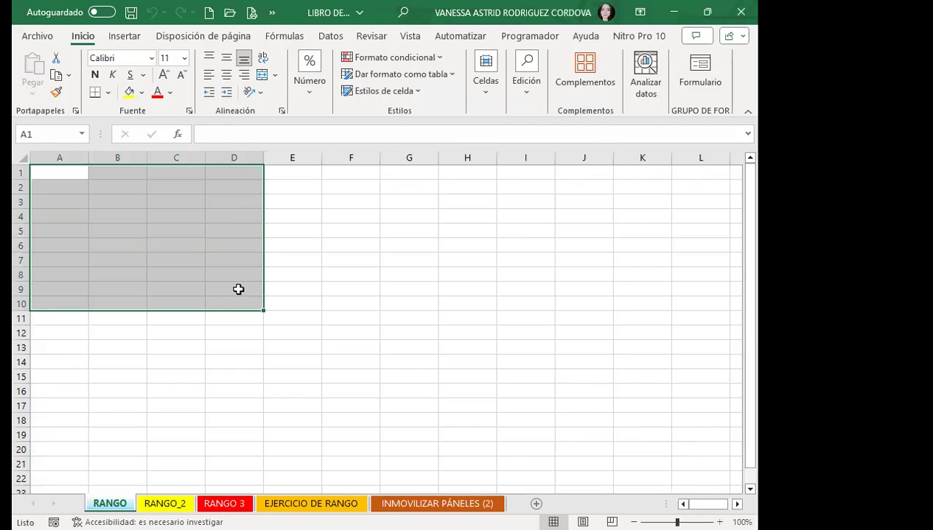
click(45, 132)
text(EJEMPLO1)
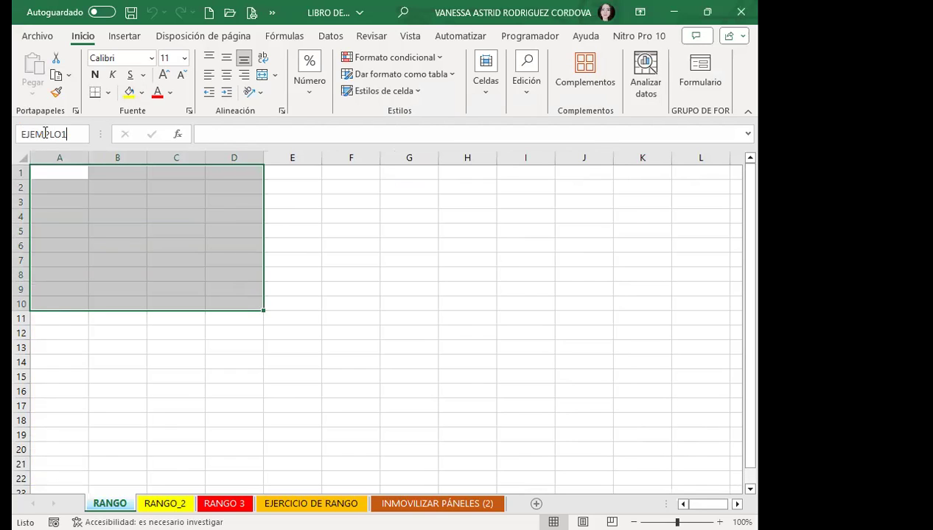
key(Return)
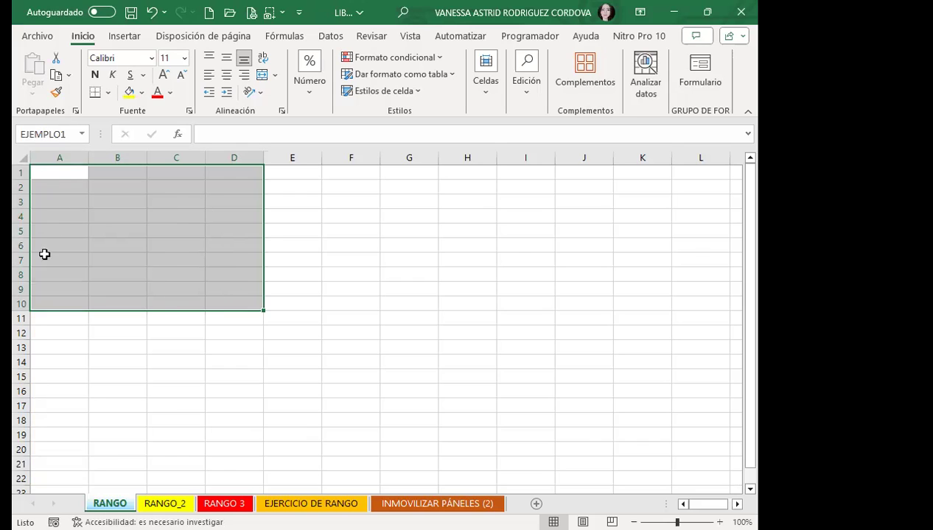
- Deselect to H7, then pick EJEMPLO1 from the Name Box list to reselect A1:D10
click(467, 257)
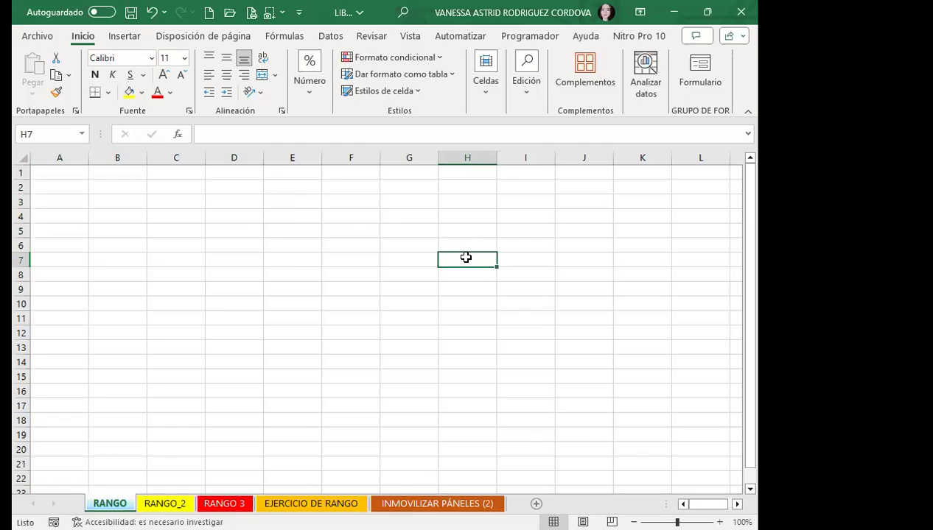
click(82, 135)
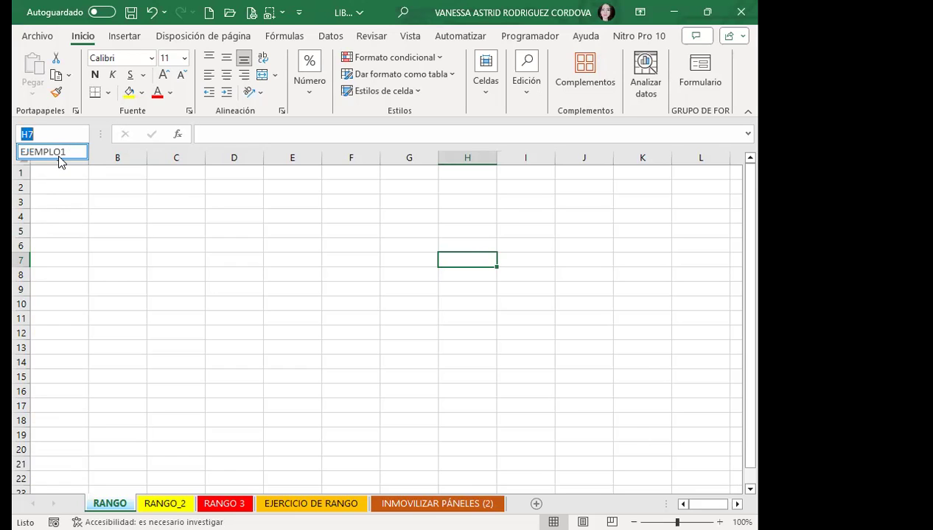
click(52, 152)
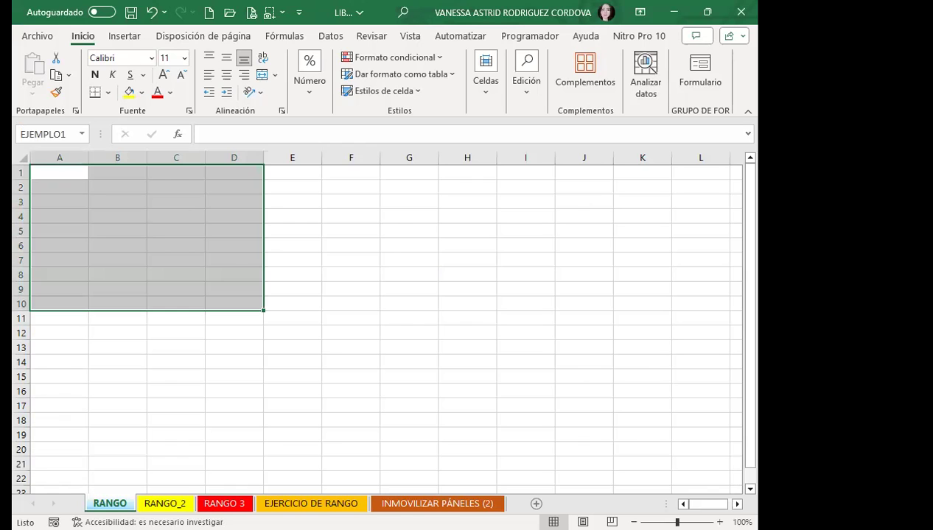
- From sheets RANGO_2 and RANGO 3, jump back to EJEMPLO1 through the Name Box list
click(165, 503)
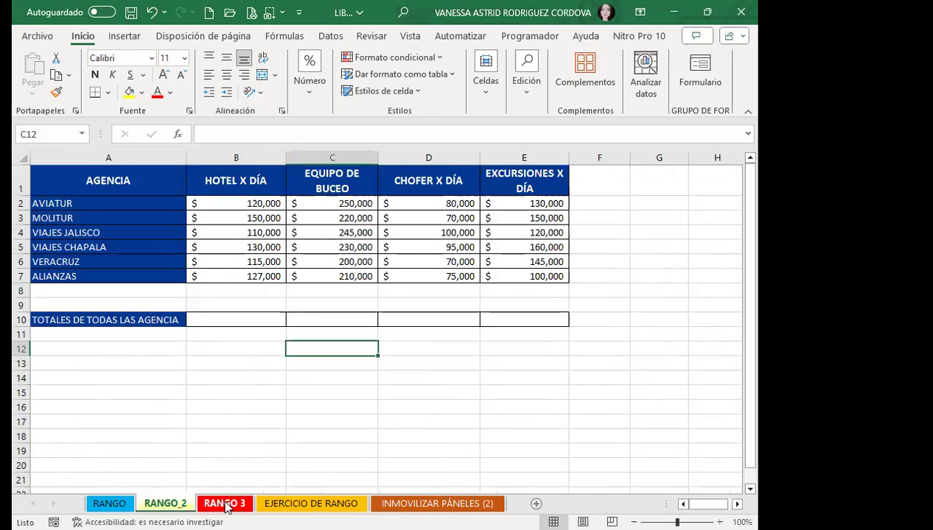
click(221, 503)
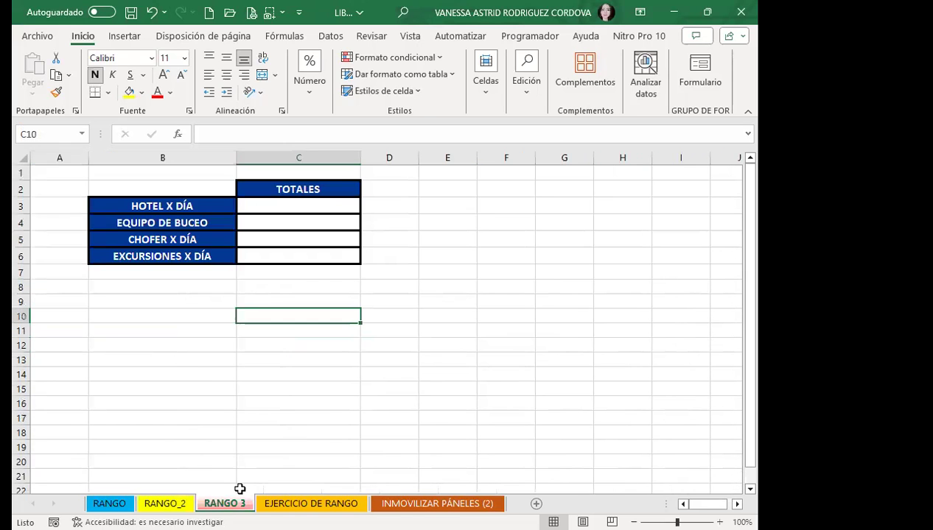
click(83, 133)
key(Down)
key(Return)
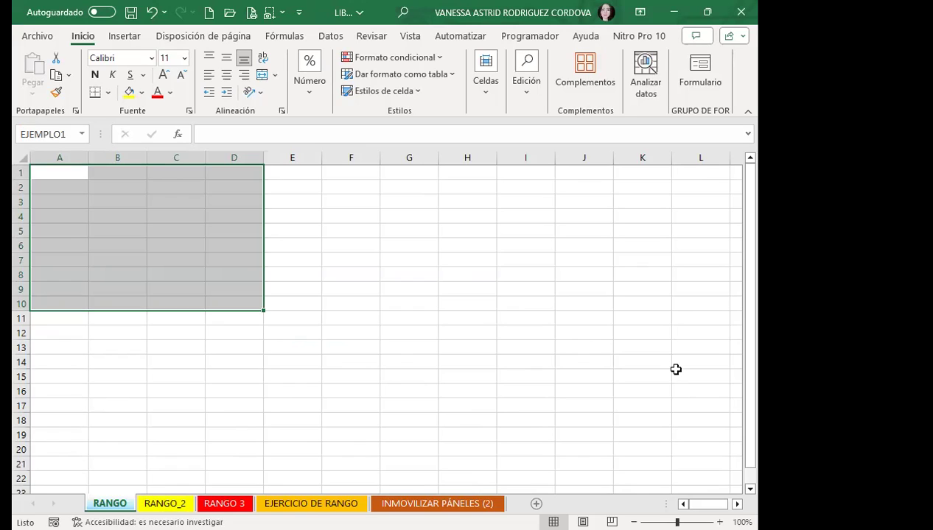
click(80, 135)
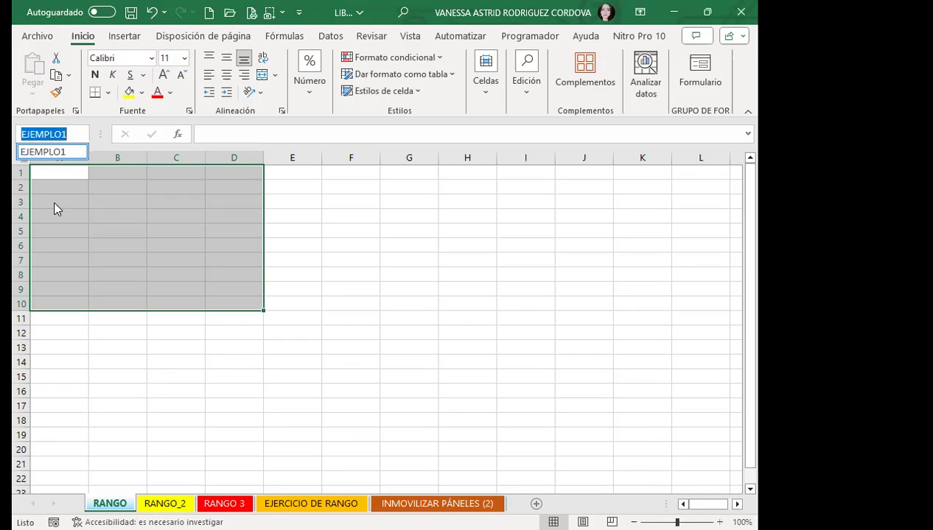
- Switch to the Fórmulas tab, briefly reopening and closing the Name Box list of names
click(287, 60)
click(284, 35)
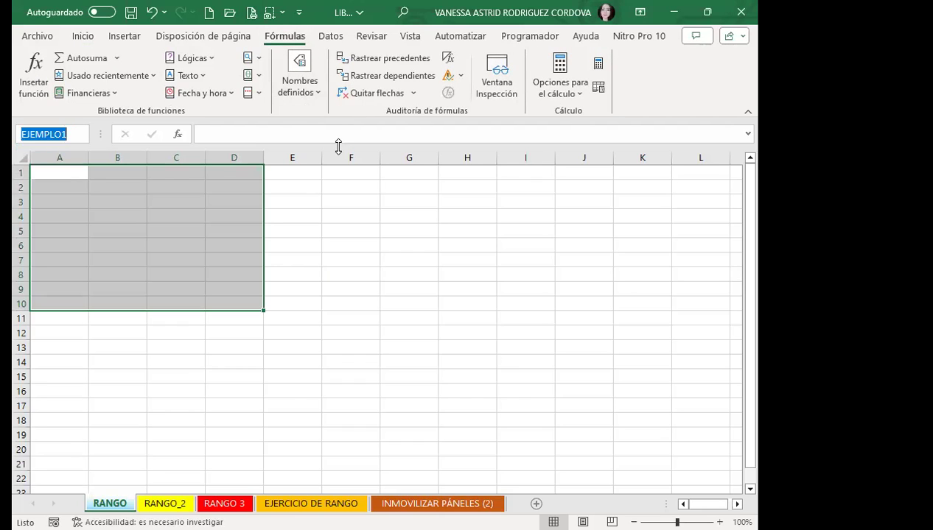
click(79, 134)
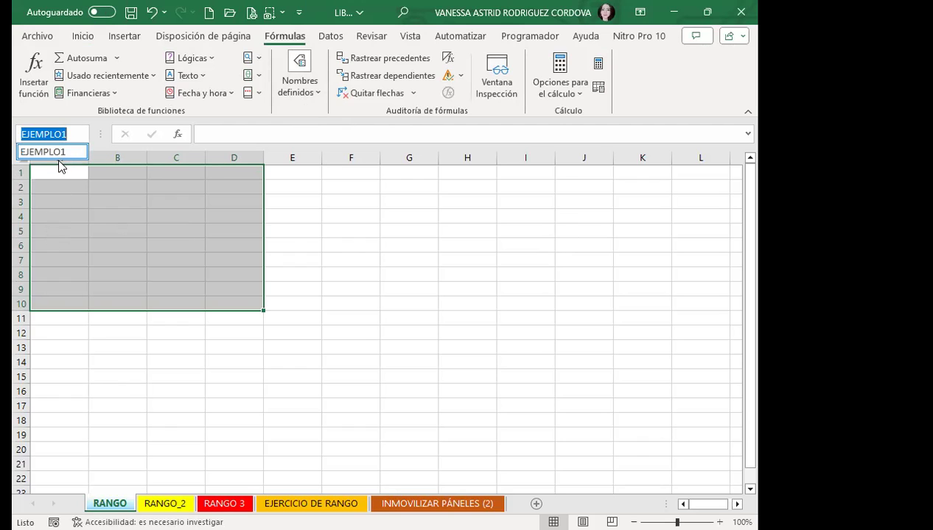
click(381, 274)
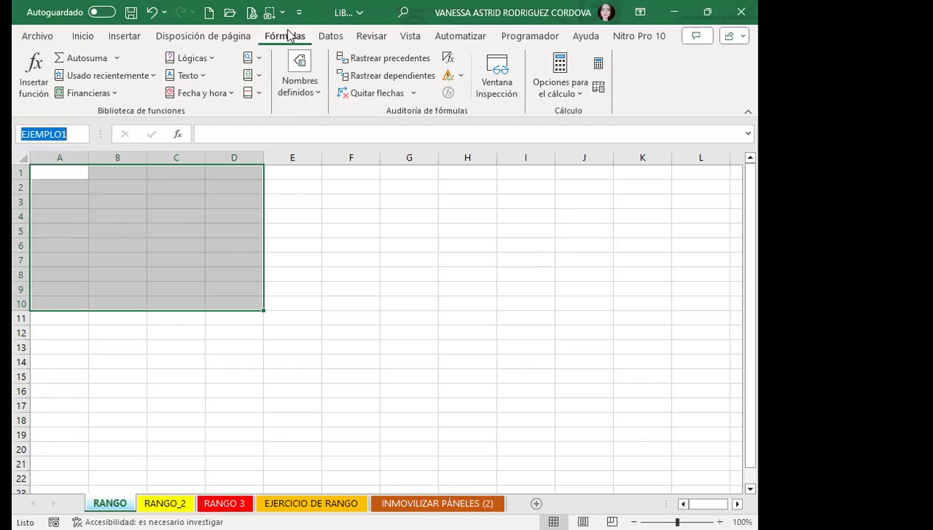
- Open Administrador de nombres from Nombres definidos, showing EJEMPLO1 at =RANGO!$A$1:$D$10
click(302, 91)
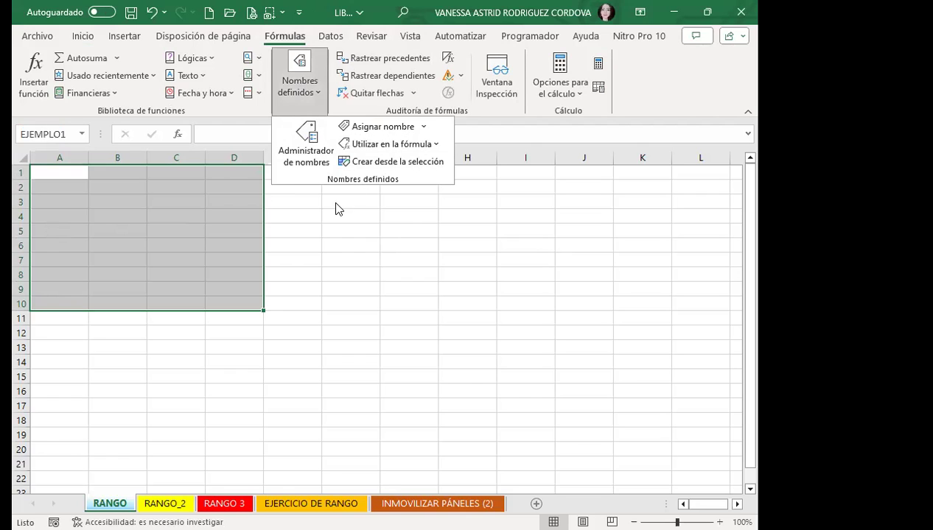
click(308, 148)
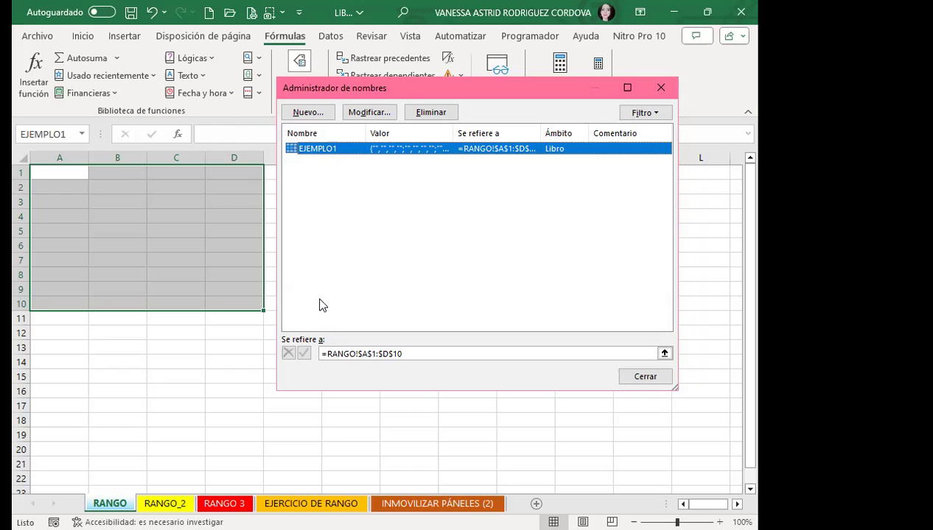
double_click(327, 150)
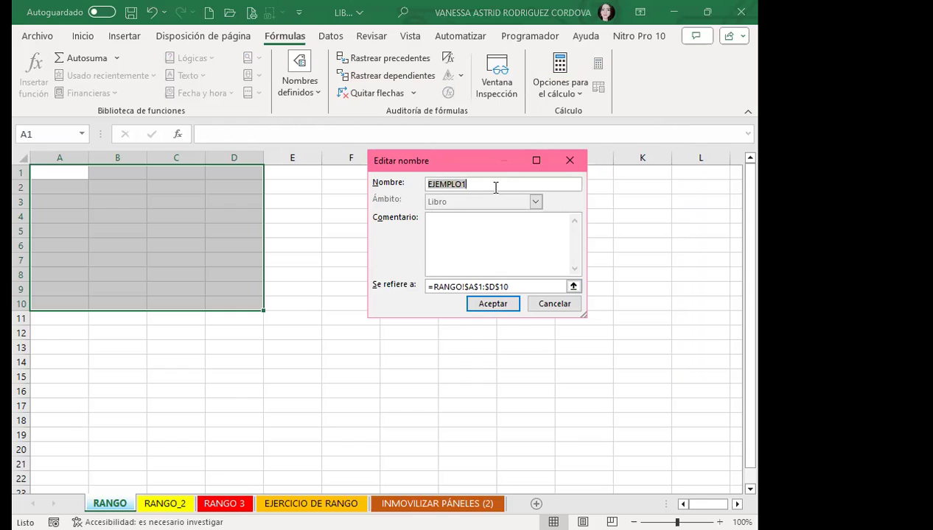
click(552, 303)
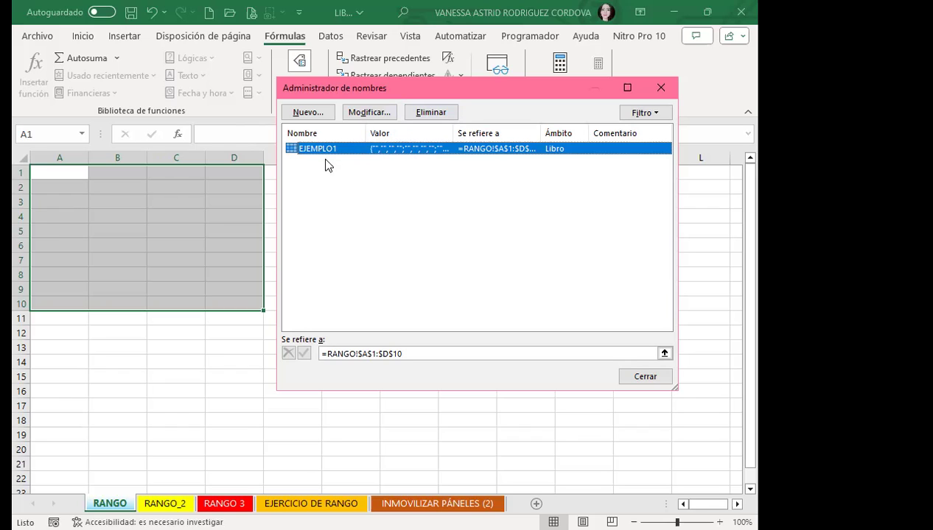
- Cancel deleting EJEMPLO1 twice, then select it and show the Filtro options
click(431, 113)
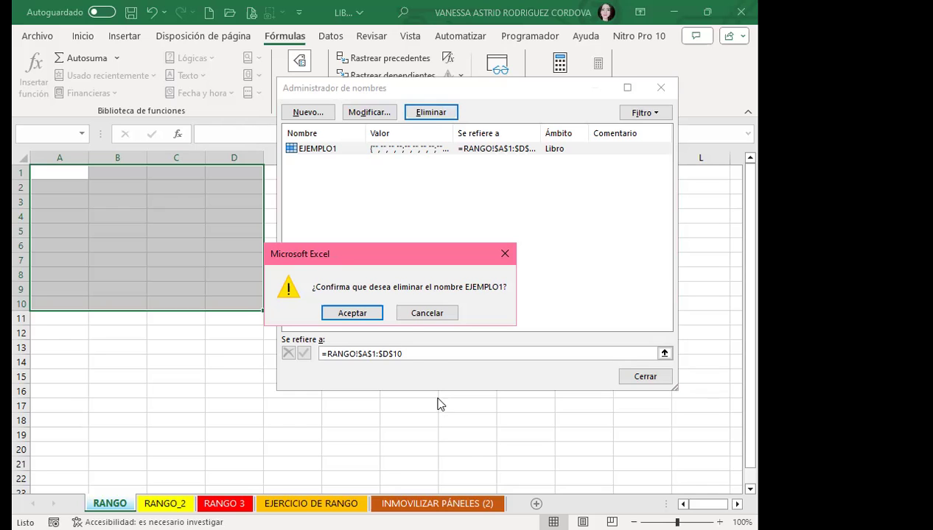
click(426, 313)
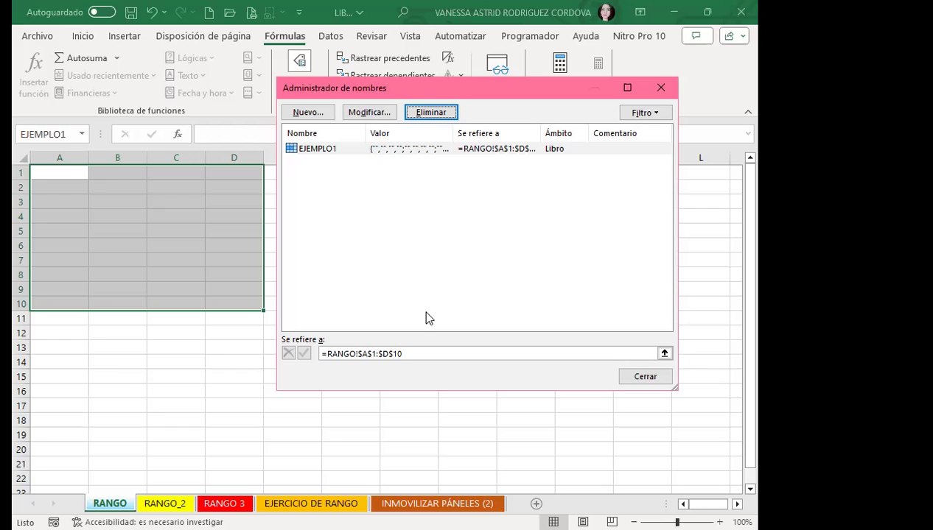
click(420, 113)
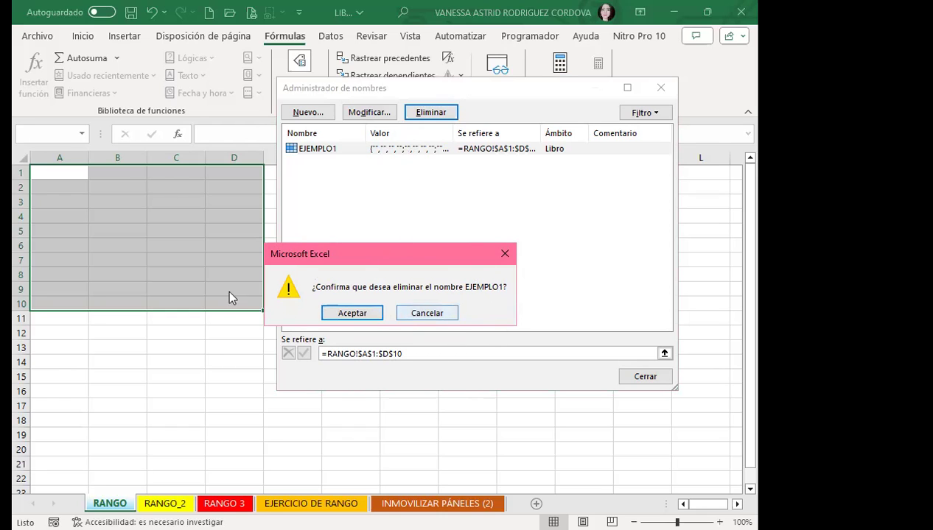
click(434, 314)
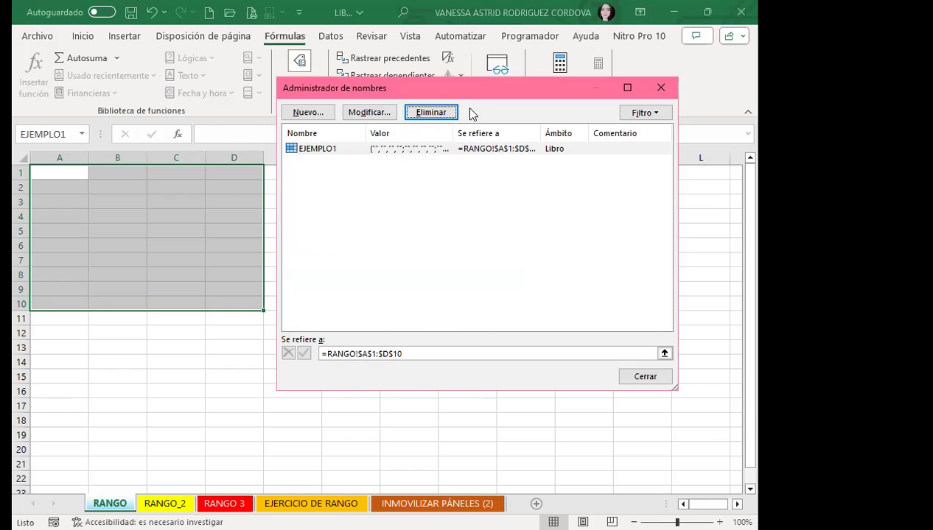
click(320, 149)
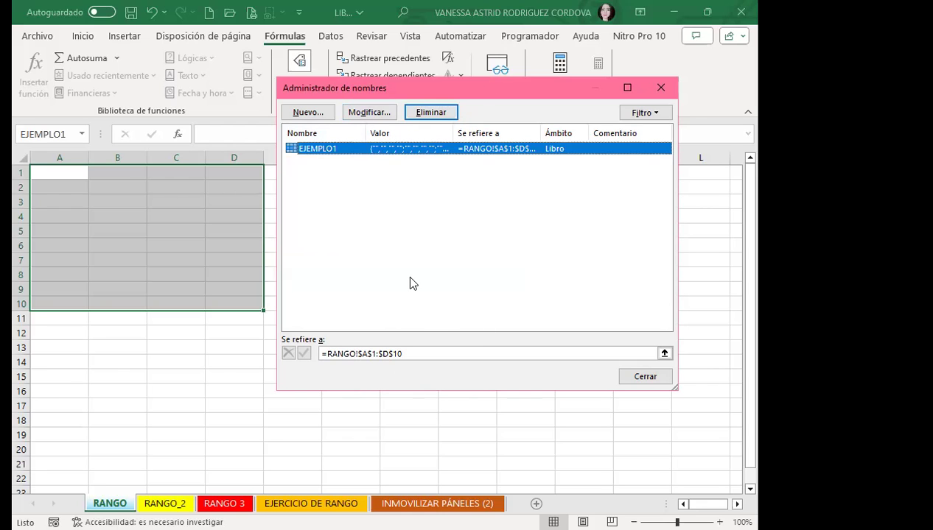
click(646, 112)
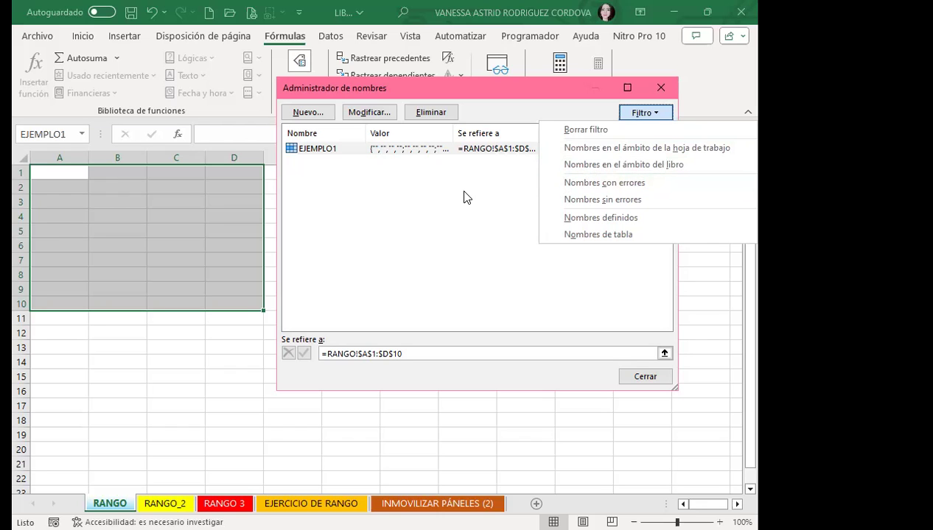
- Widen the Valor column to show EJEMPLO1's =RANGO!$A$1:$D$10, then close the manager
click(475, 163)
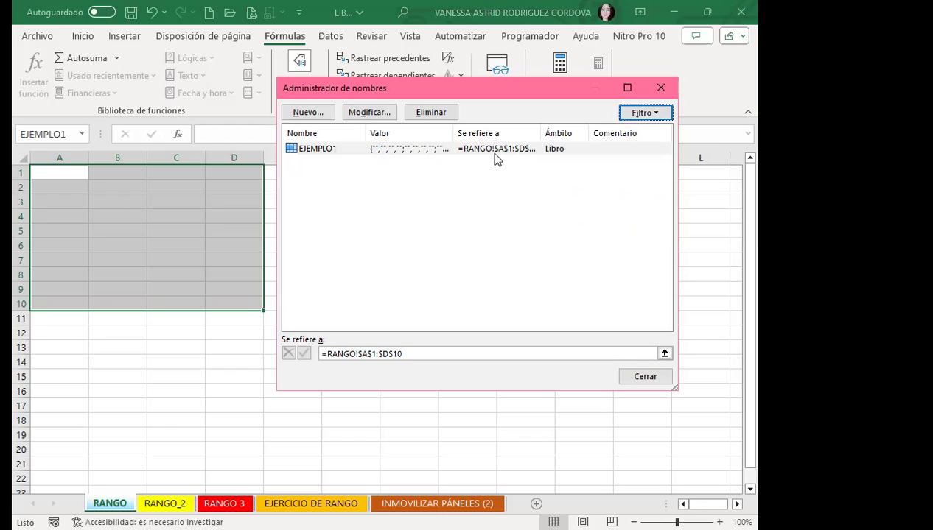
click(494, 151)
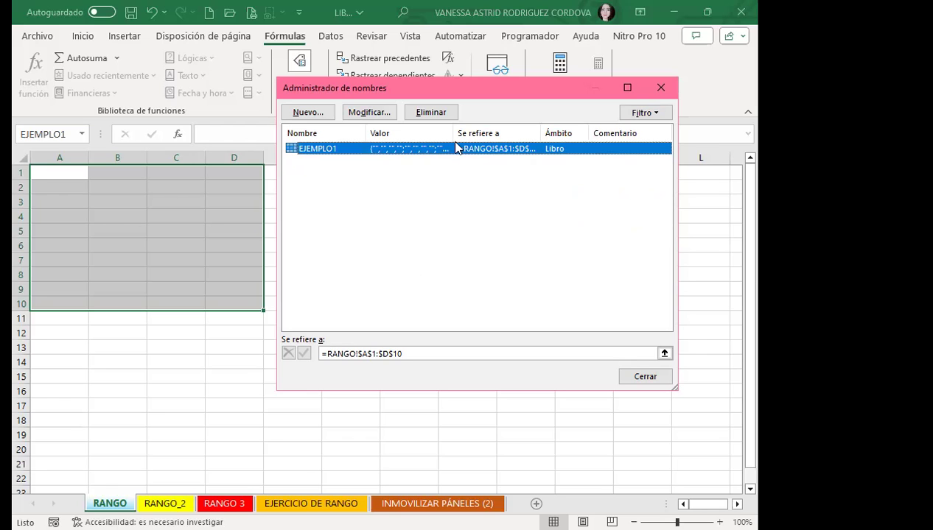
drag(453, 133, 563, 142)
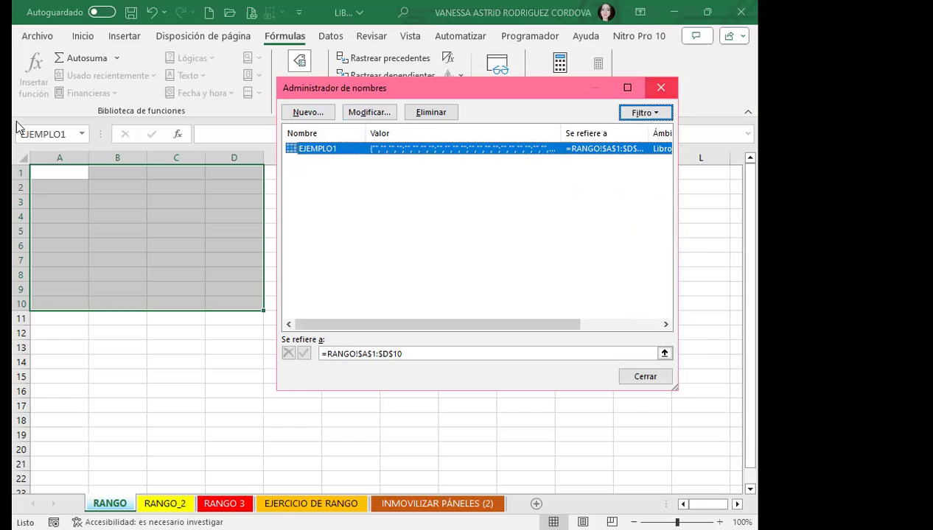
key(Escape)
- Select the grey blocks in columns A, B, C and E between rows 21 and 33
scroll(73, 310, down, 2)
scroll(65, 313, down, 4)
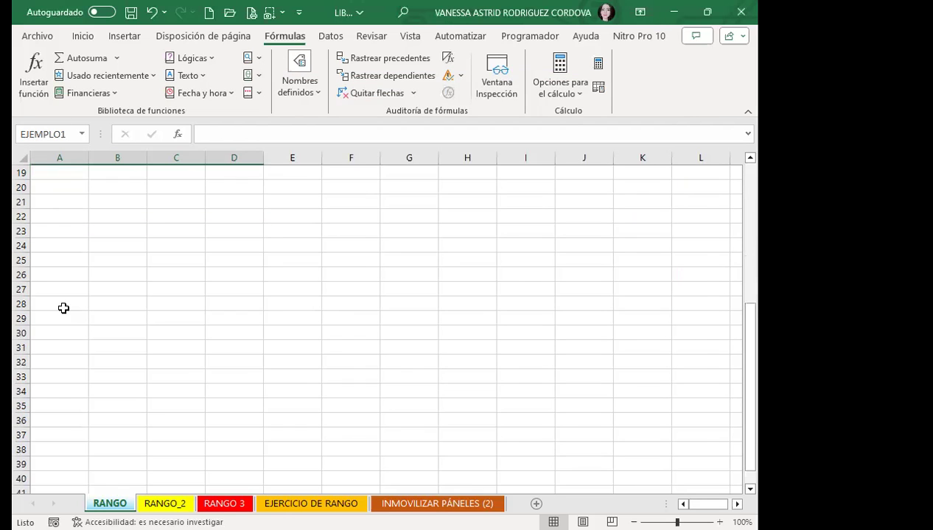
drag(51, 204, 59, 380)
ctrl+click(117, 304)
drag(174, 203, 176, 247)
drag(176, 279, 175, 377)
drag(281, 204, 291, 378)
- Add the grey blocks in columns F, G, I, J and K to the selection
ctrl+click(374, 376)
ctrl+click(398, 376)
drag(394, 204, 405, 361)
ctrl+click(352, 204)
mouse_move(516, 203)
mouse_down()
mouse_move(524, 360)
mouse_move(544, 372)
mouse_up()
ctrl+click(587, 379)
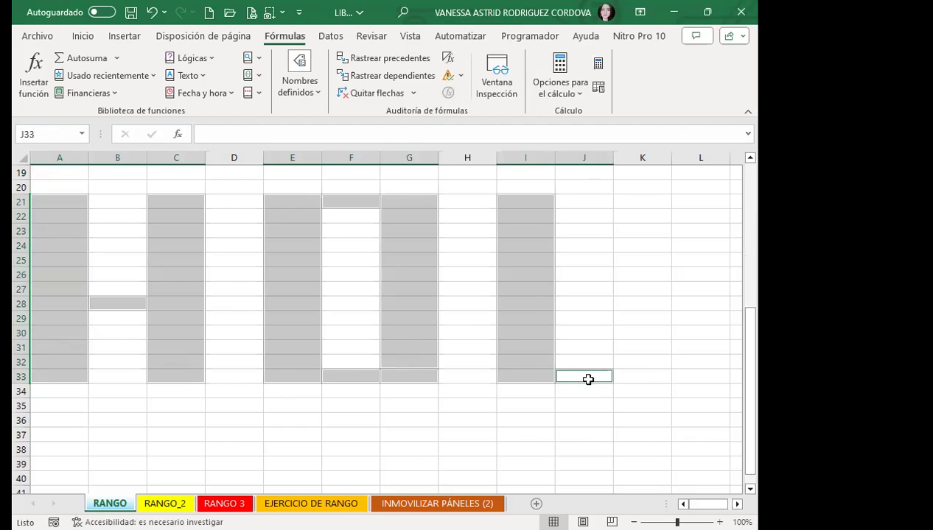
mouse_move(628, 374)
mouse_down()
mouse_move(631, 209)
mouse_move(602, 205)
mouse_move(588, 208)
mouse_move(568, 376)
mouse_up()
ctrl+click(586, 205)
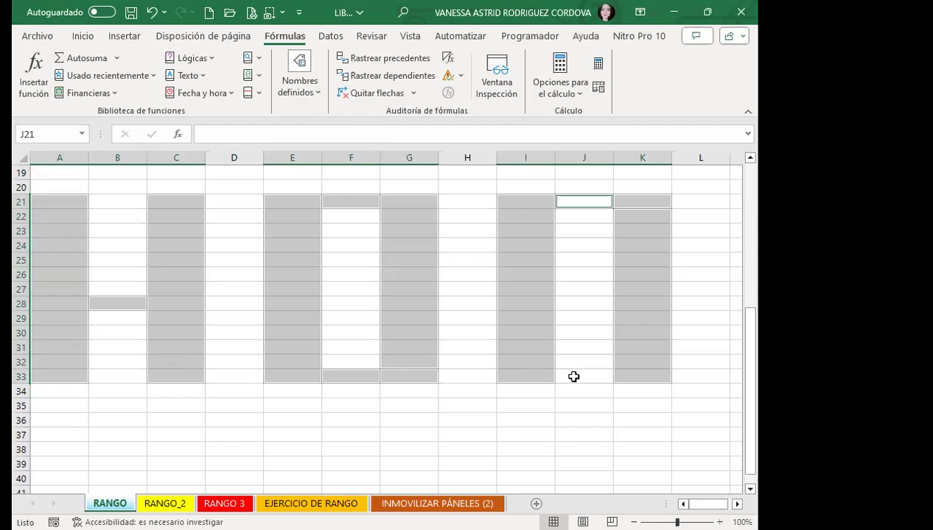
ctrl+click(573, 376)
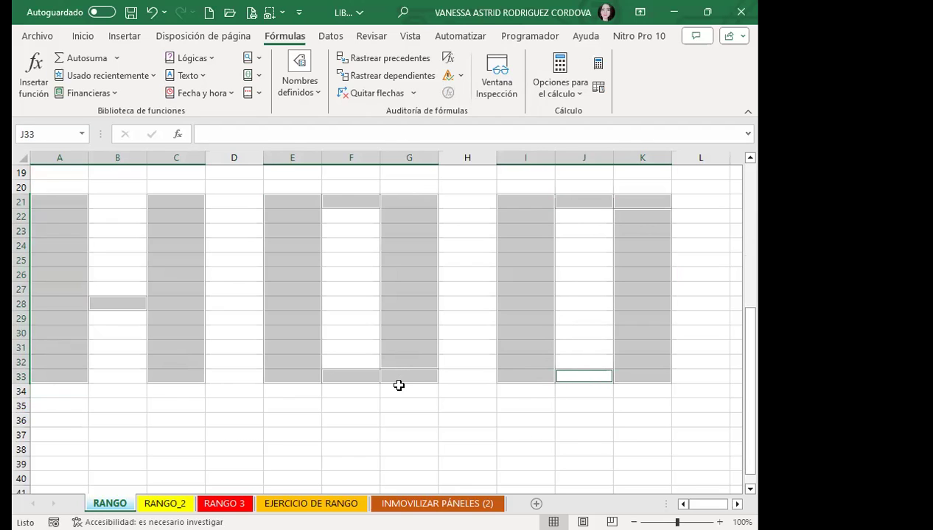
- Name the multi-area selection EJEMPLO2 in the Name Box
click(54, 134)
text(EJEMPLO)
key(Return)
click(288, 93)
click(305, 141)
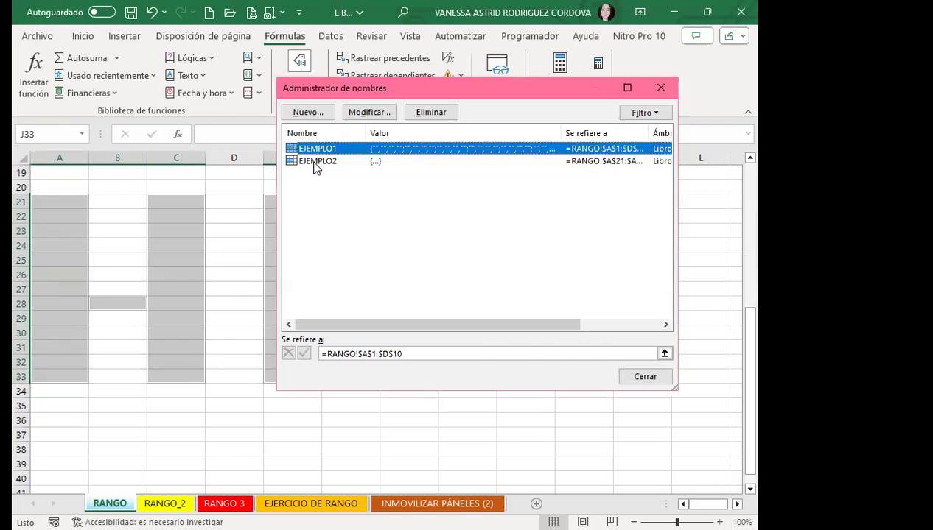
click(315, 162)
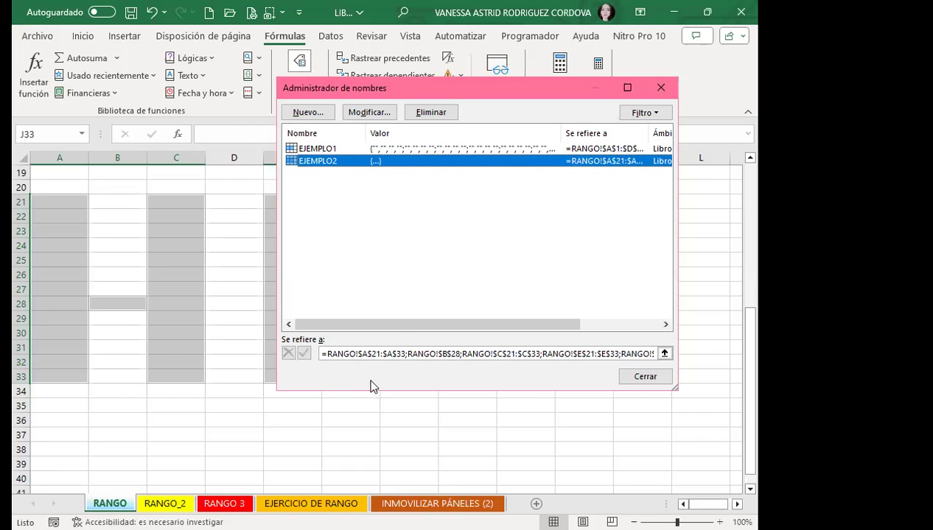
drag(363, 355, 387, 355)
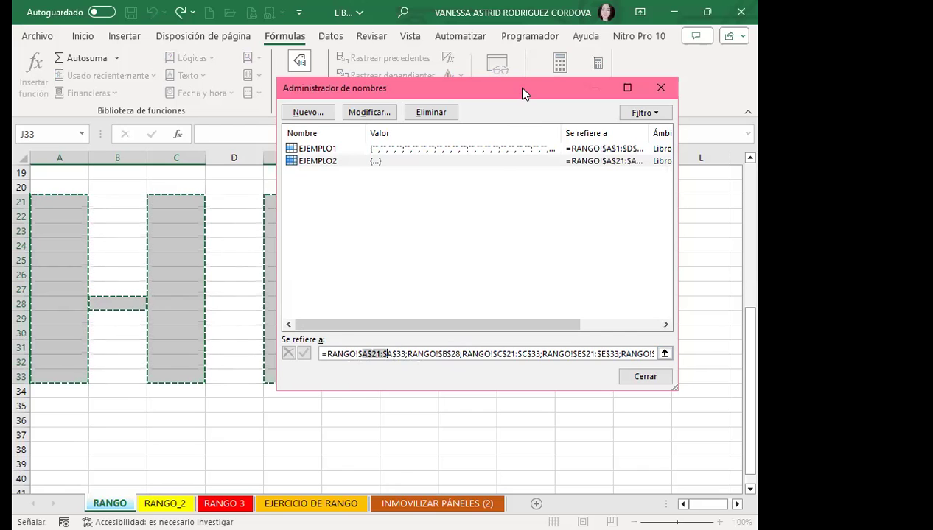
key(super+Up)
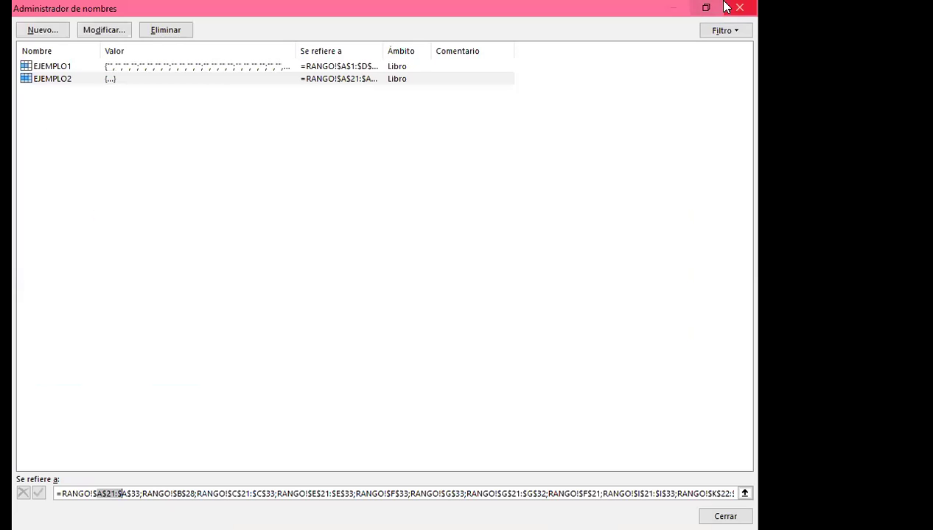
click(706, 8)
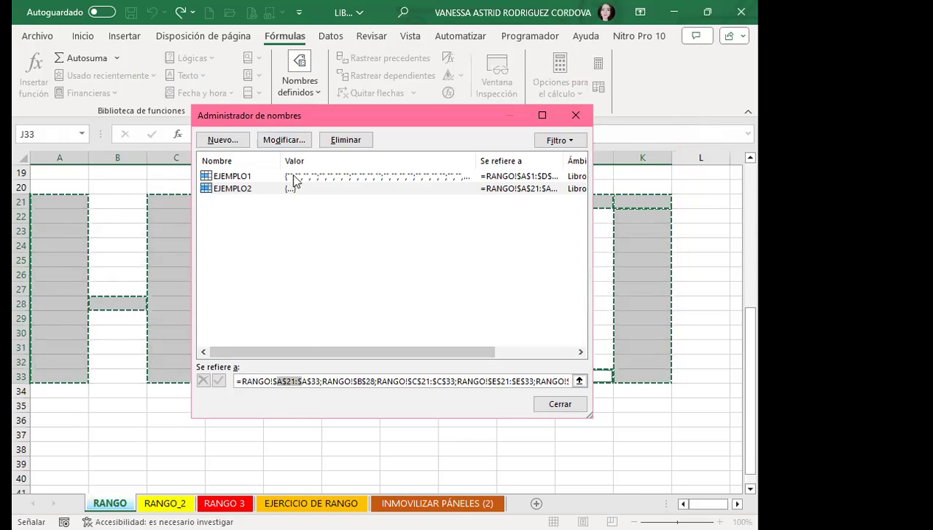
- Close Administrador de nombres and return to the top of the RANGO sheet
click(576, 116)
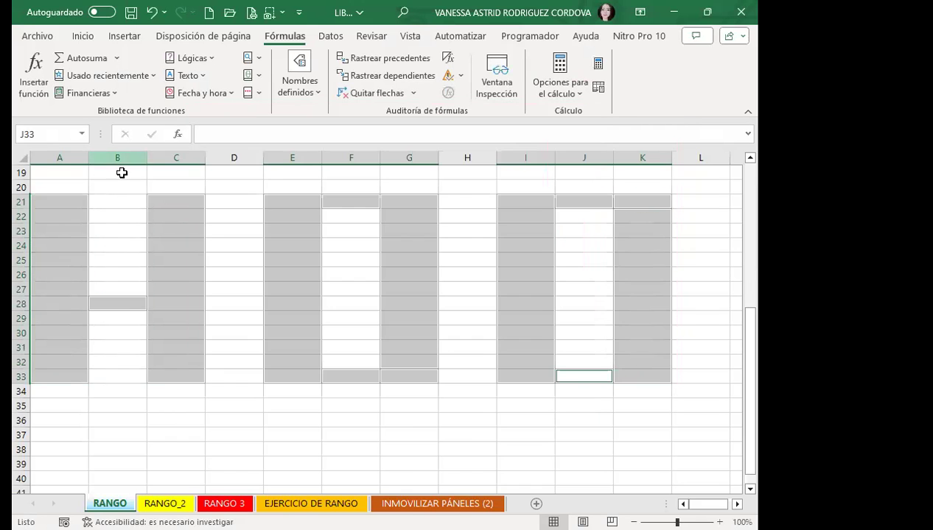
click(109, 264)
scroll(108, 258, up, 3)
scroll(126, 221, up, 2)
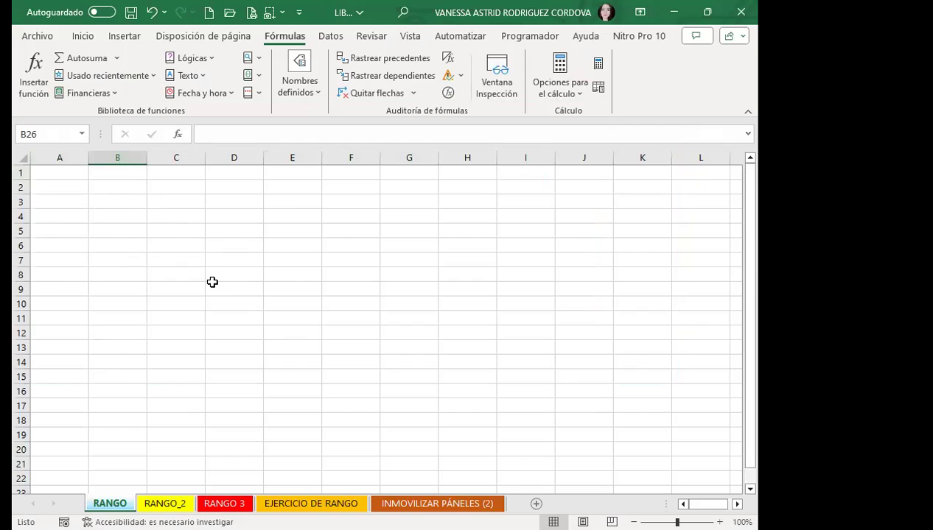
- Pick EJEMPLO1 (A1:D10) and EJEMPLO2 from the Name Box, reviewing rows 1–33
click(81, 134)
click(60, 153)
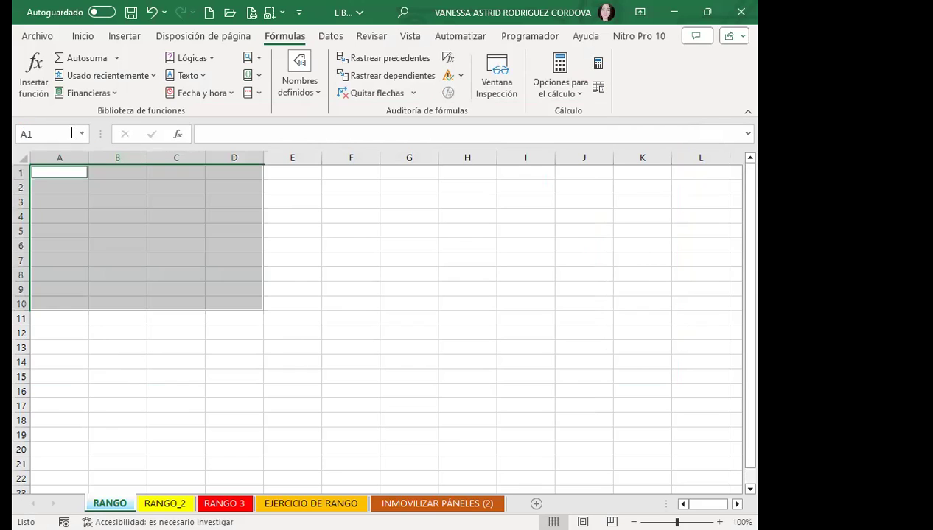
click(82, 134)
click(62, 168)
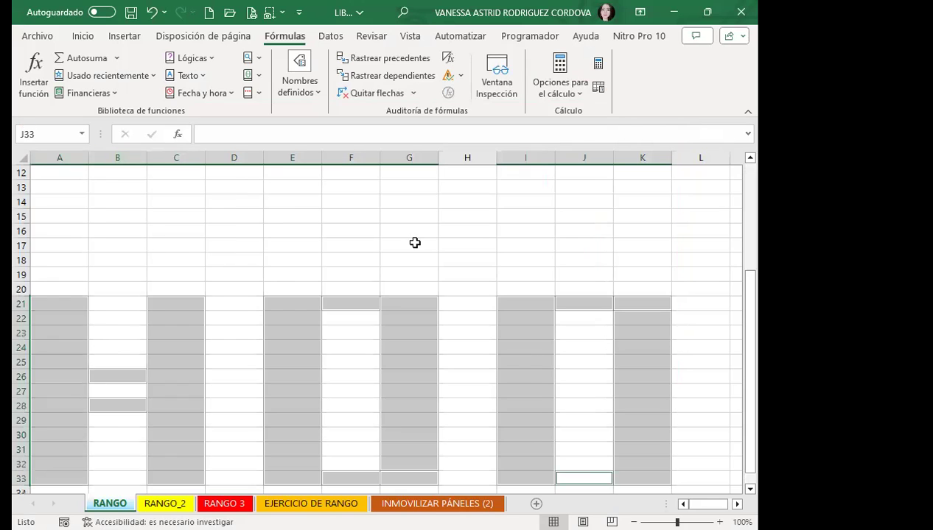
scroll(414, 243, up, 1)
scroll(193, 327, down, 4)
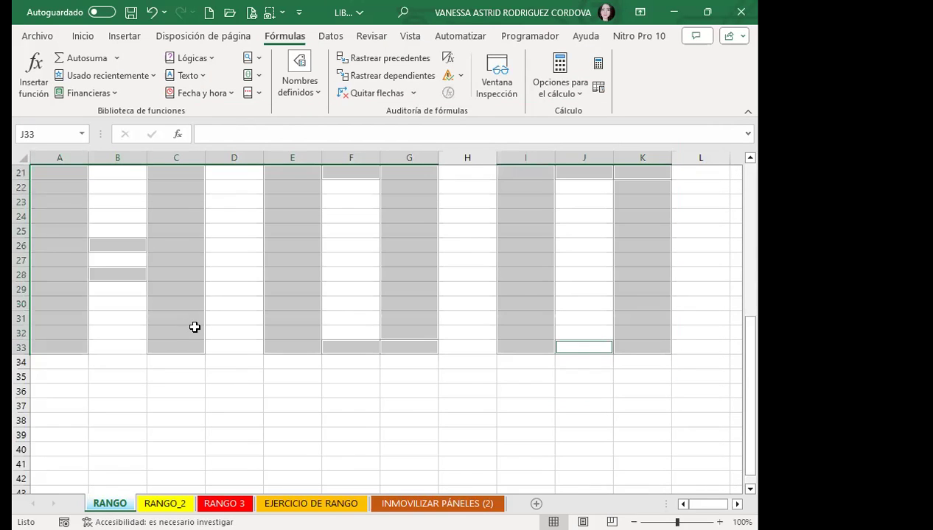
scroll(234, 367, up, 3)
scroll(233, 368, down, 4)
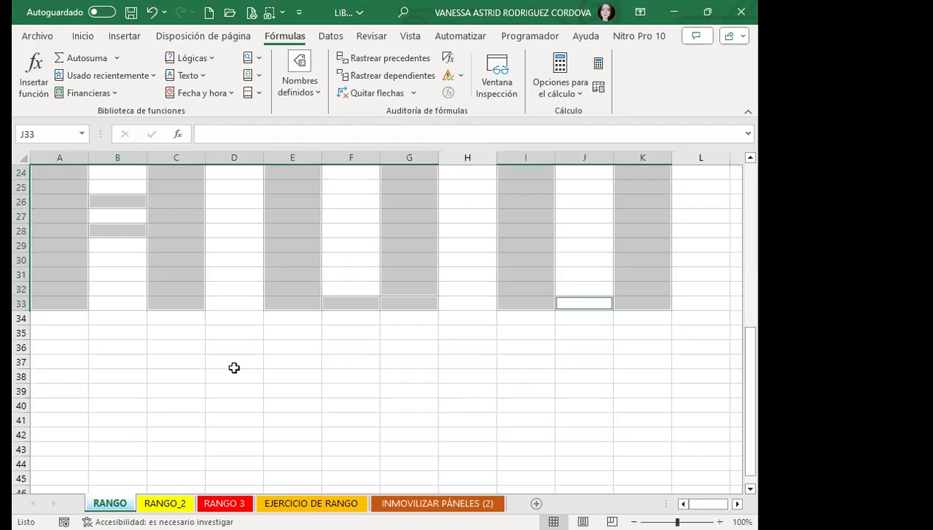
scroll(233, 367, up, 4)
scroll(237, 371, up, 4)
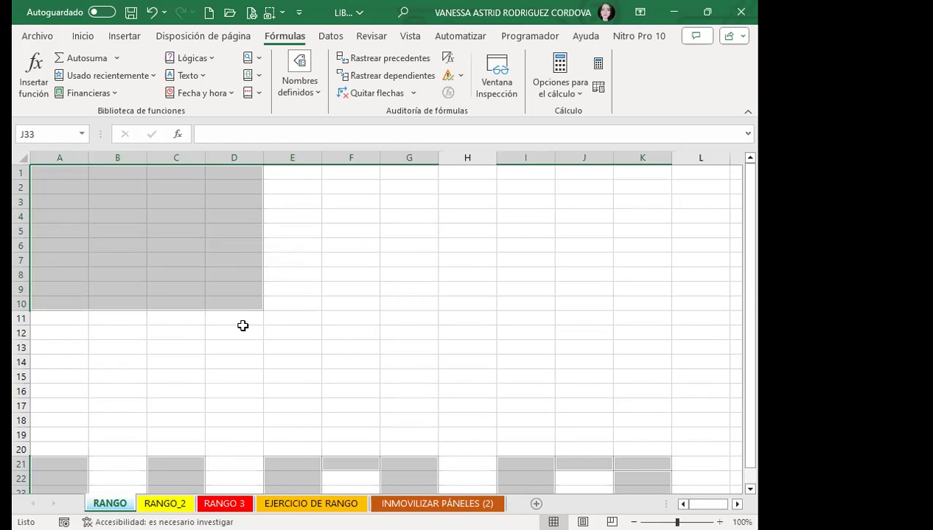
scroll(277, 416, down, 10)
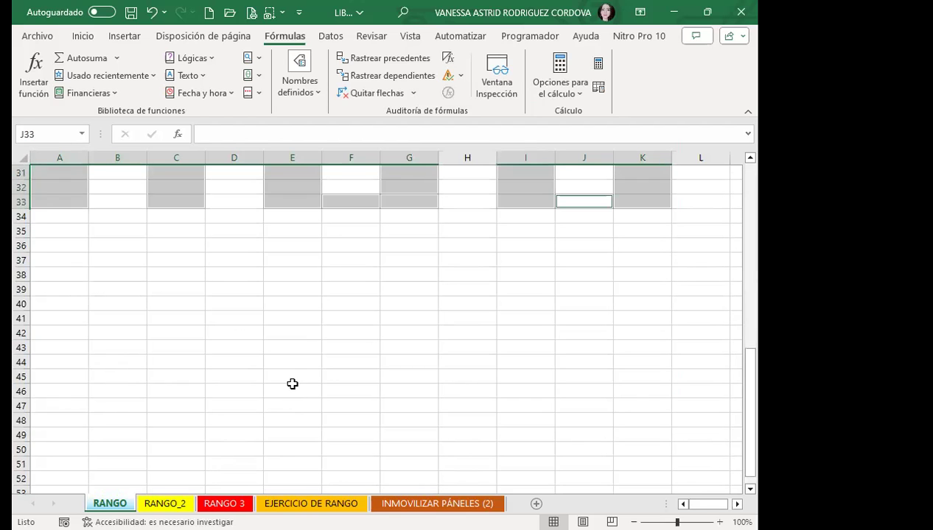
scroll(292, 385, up, 10)
scroll(270, 339, down, 5)
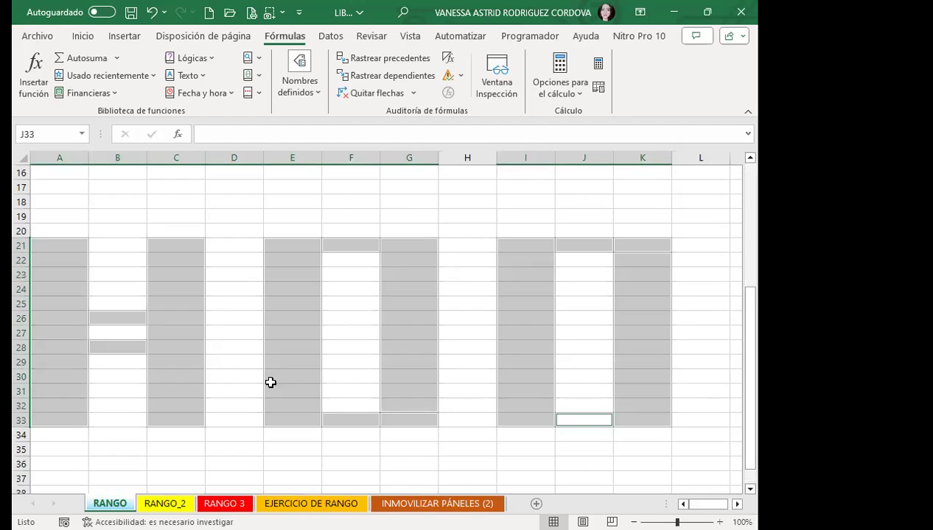
scroll(332, 313, down, 5)
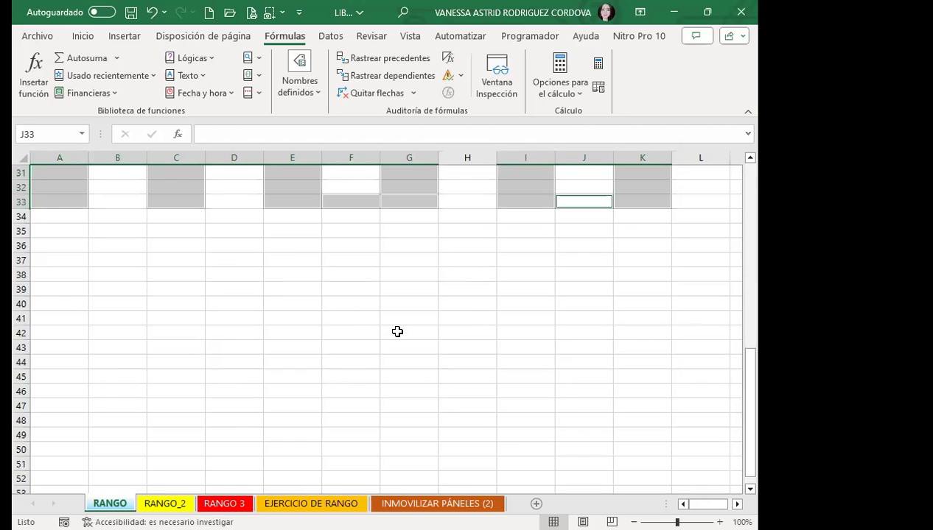
scroll(228, 329, up, 10)
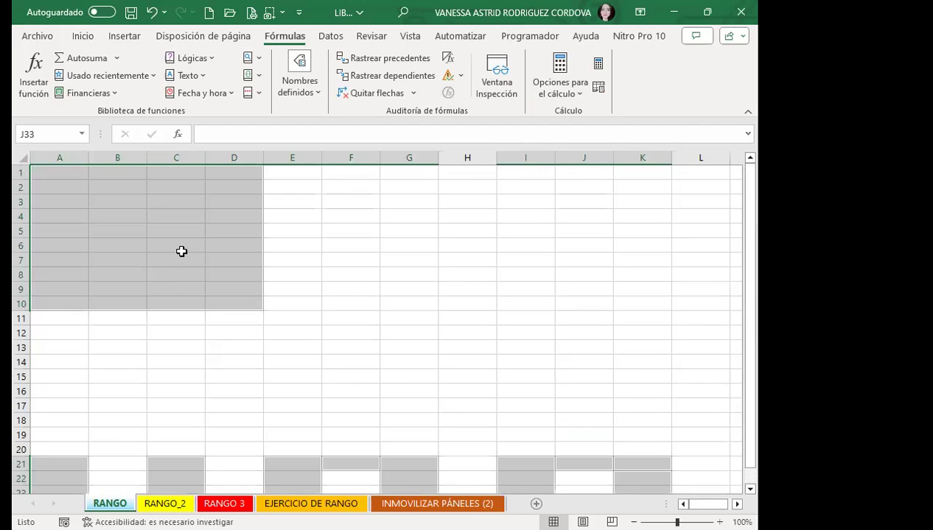
scroll(123, 260, down, 5)
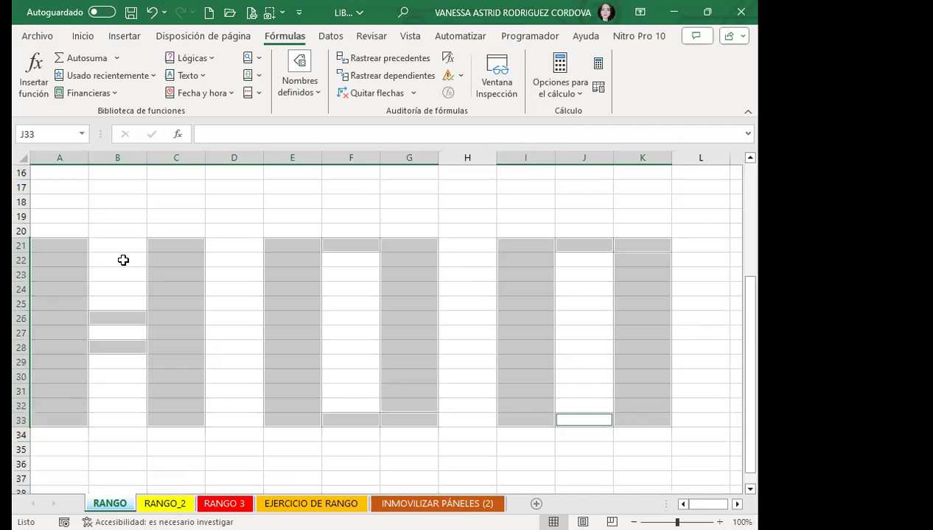
scroll(179, 292, down, 5)
scroll(235, 343, up, 4)
scroll(221, 339, up, 6)
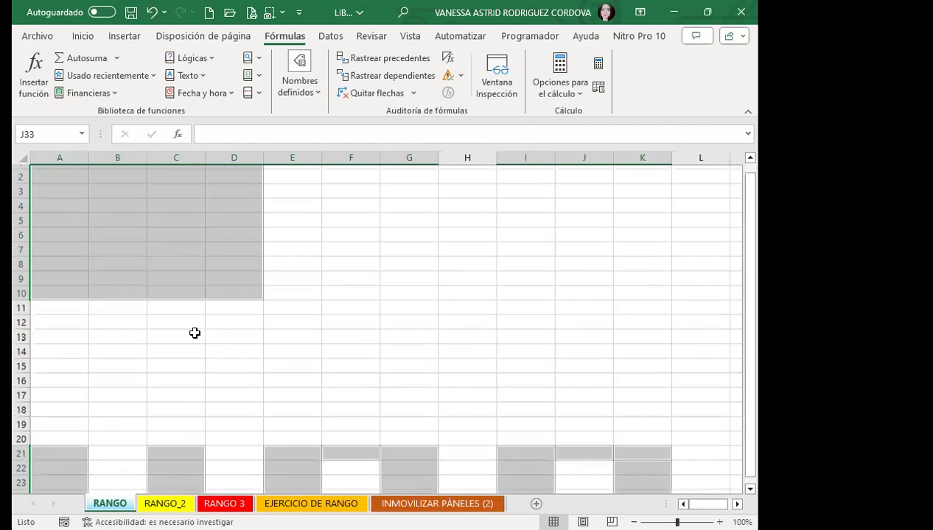
scroll(302, 338, down, 4)
scroll(301, 338, down, 4)
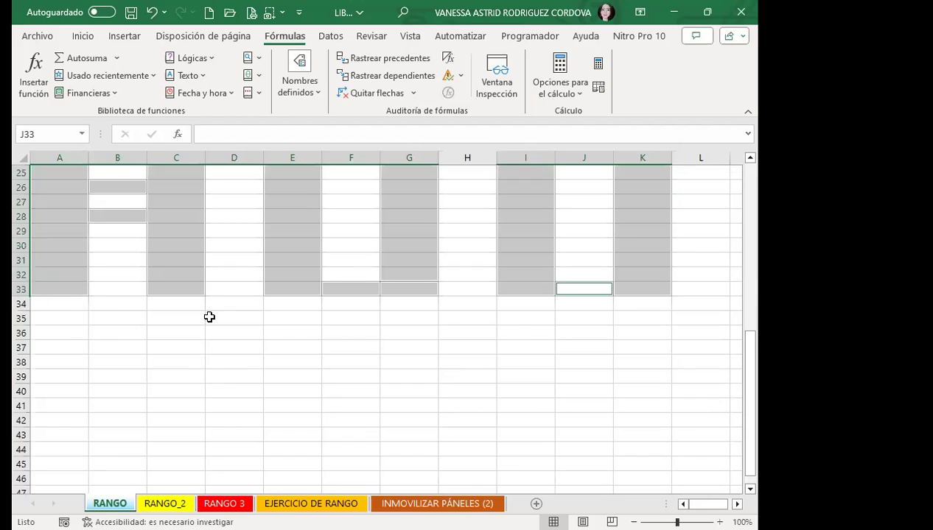
scroll(343, 293, up, 3)
scroll(572, 378, down, 2)
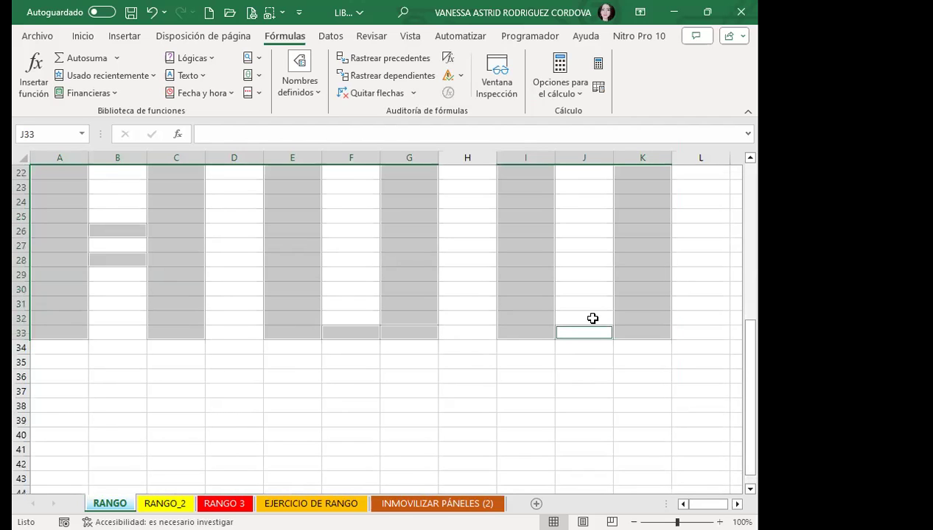
scroll(69, 305, up, 4)
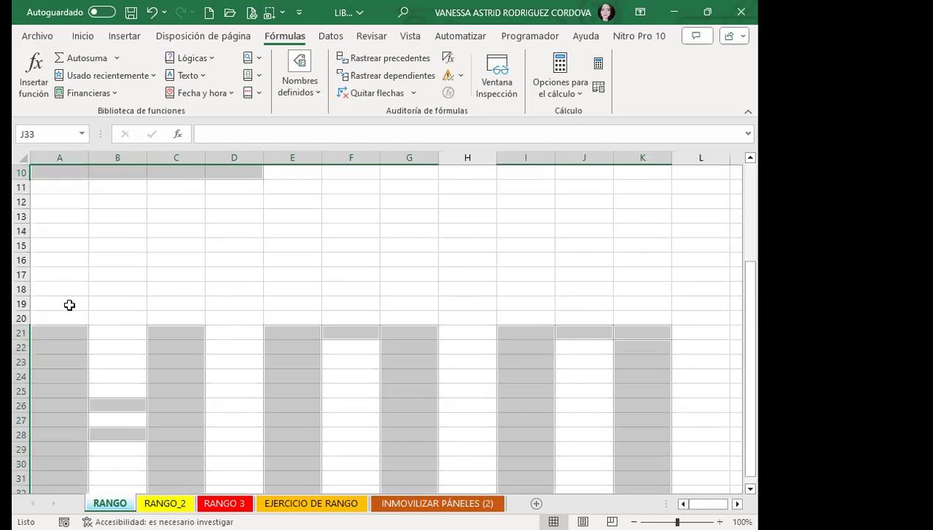
scroll(69, 305, up, 2)
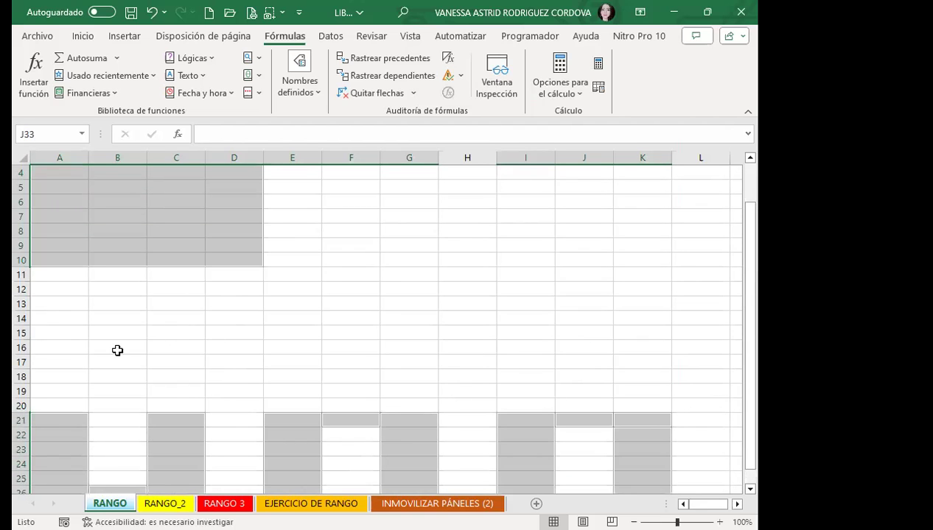
scroll(99, 299, up, 1)
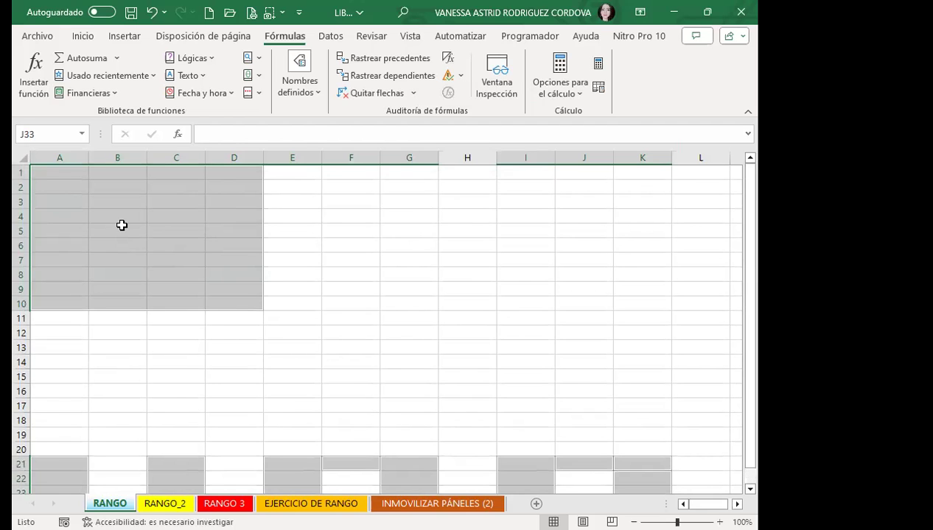
- Apply a yellow-green fill to the selected ranges, then undo it
click(83, 36)
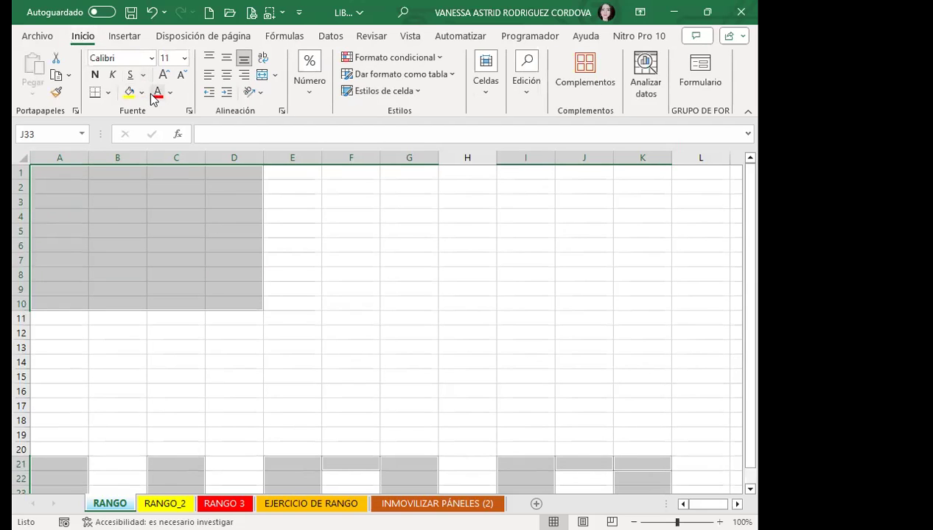
click(129, 92)
scroll(236, 236, down, 7)
scroll(235, 203, up, 5)
scroll(235, 203, up, 2)
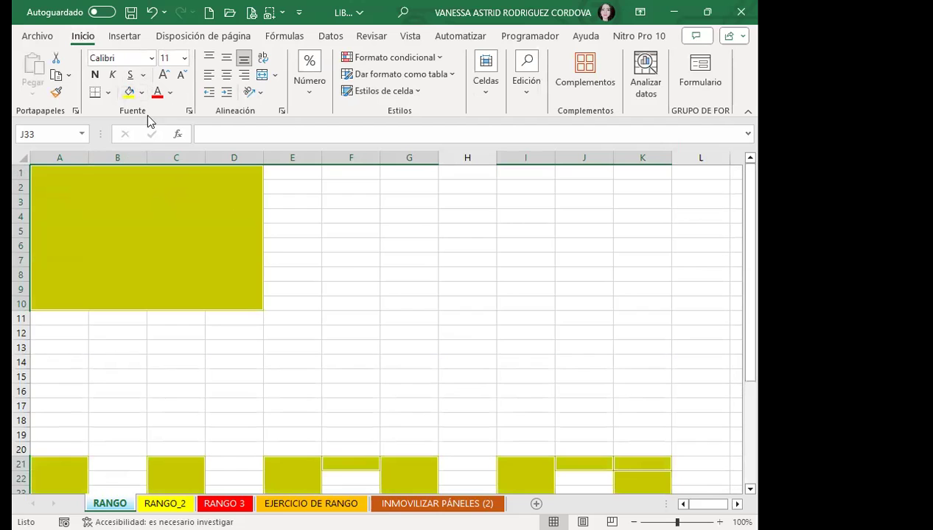
key(ctrl+z)
scroll(384, 257, down, 6)
scroll(384, 257, down, 1)
- Reselect only the EJEMPLO2 blocks through the Name Box list
click(216, 258)
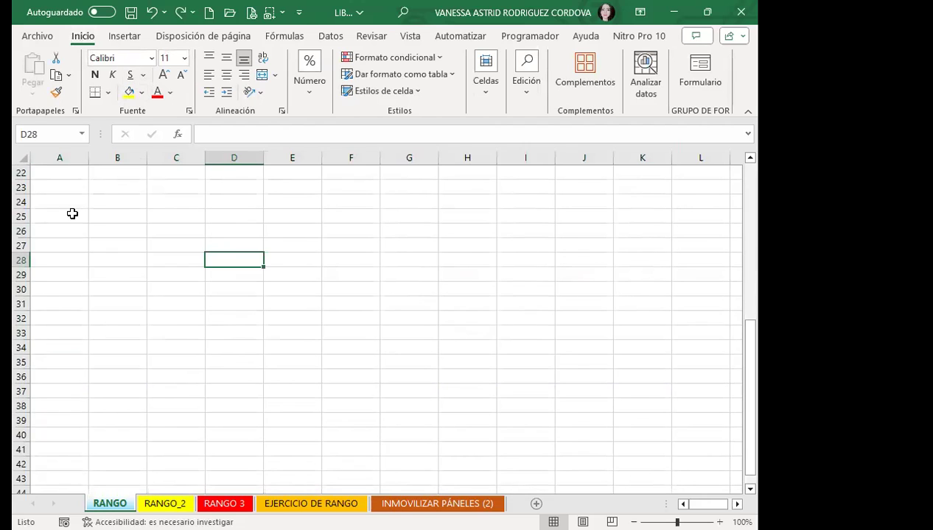
click(82, 134)
click(41, 151)
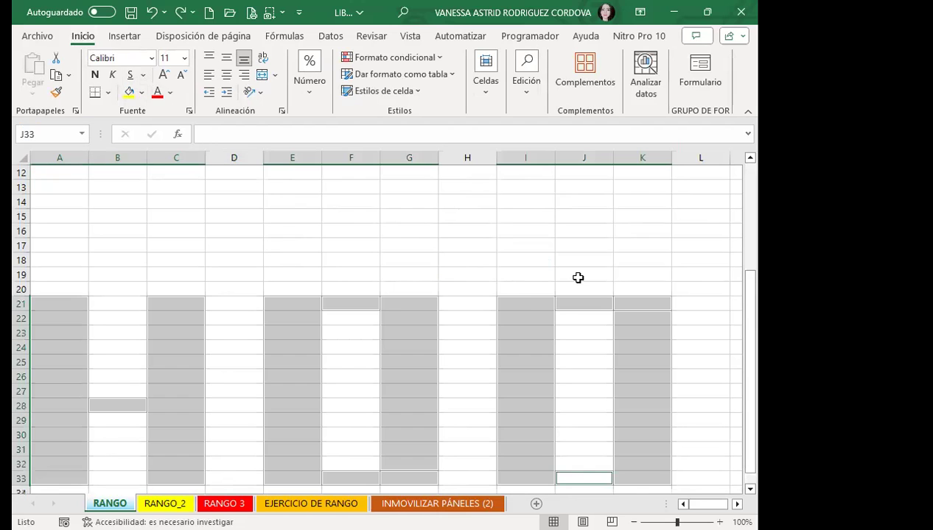
scroll(545, 298, down, 3)
scroll(136, 329, up, 3)
scroll(43, 293, up, 4)
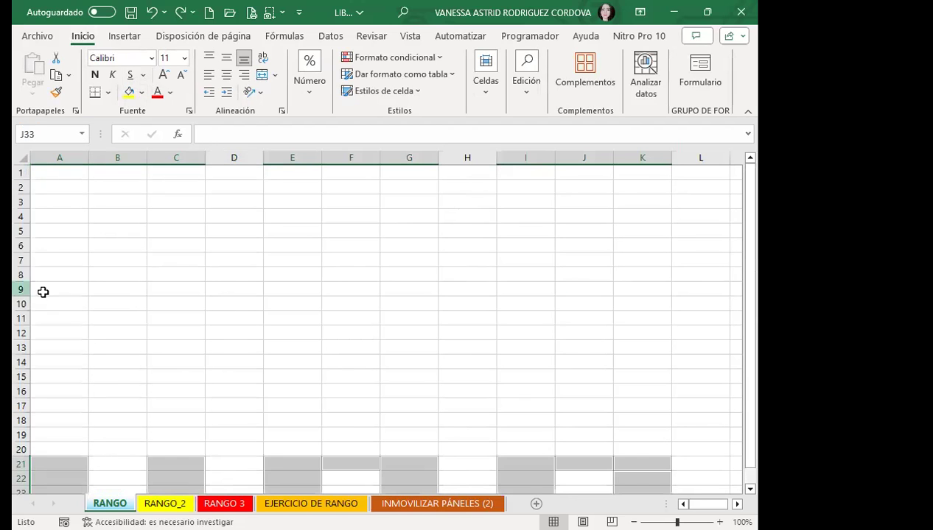
- Clear the EJEMPLO2 multi-area selection by clicking a single cell
click(157, 221)
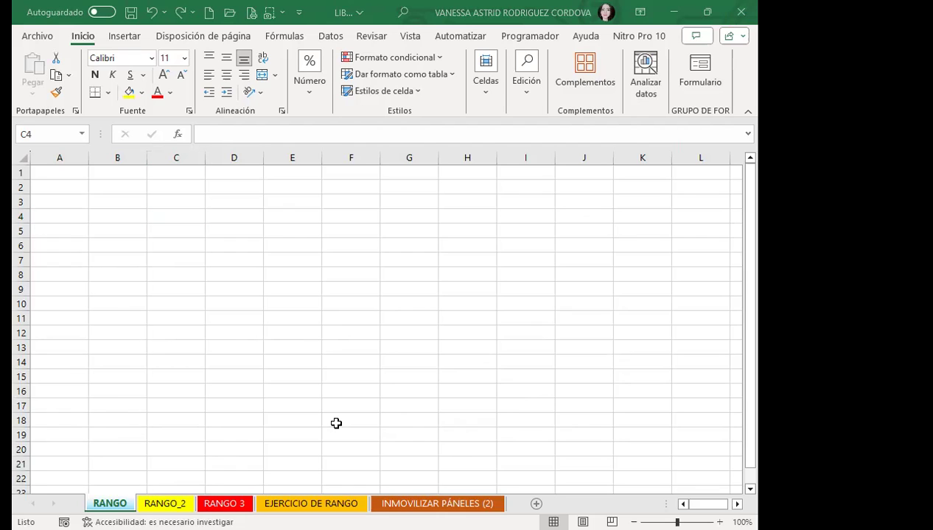
- On RANGO_2, enter a SUM of B2:B7 in B10, totalling 752,000
click(225, 503)
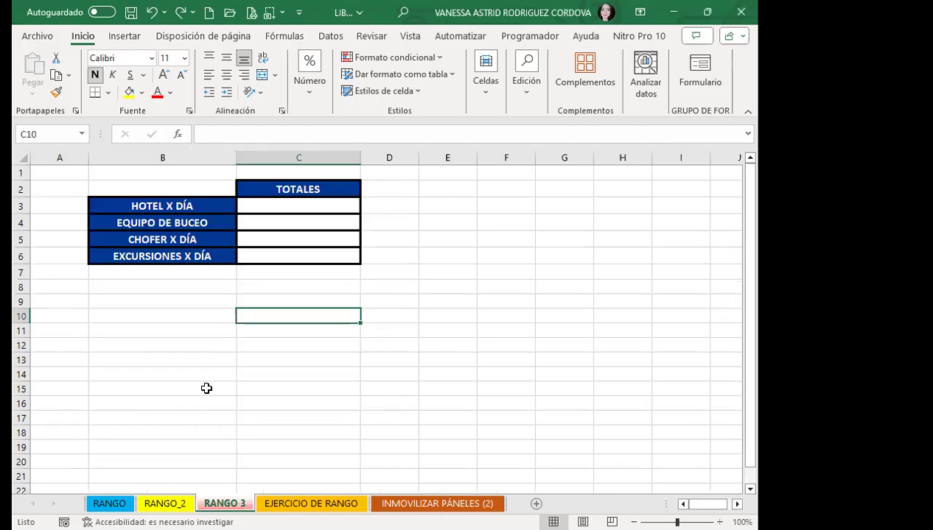
click(177, 504)
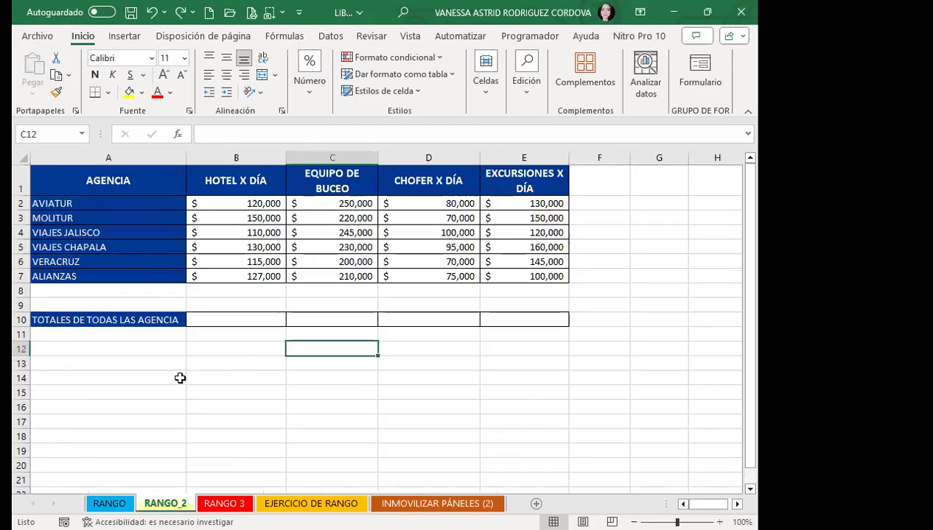
click(250, 361)
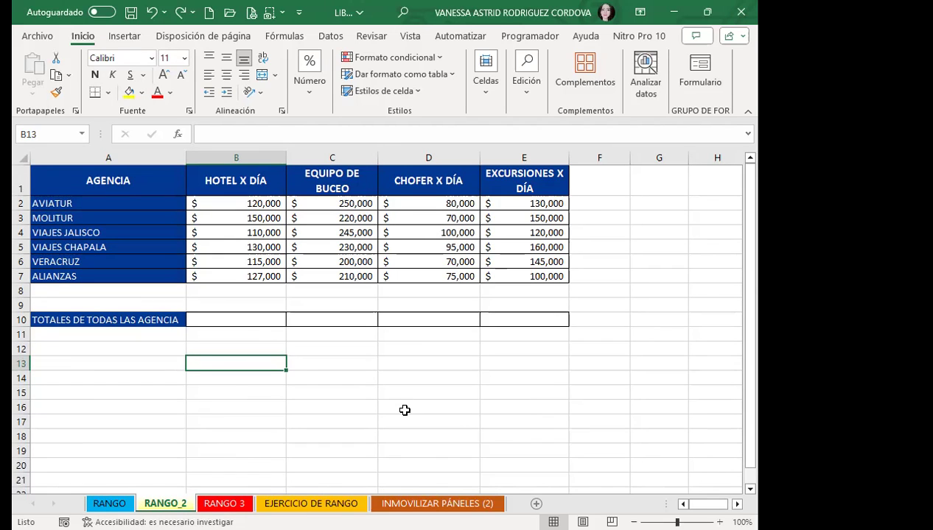
click(226, 321)
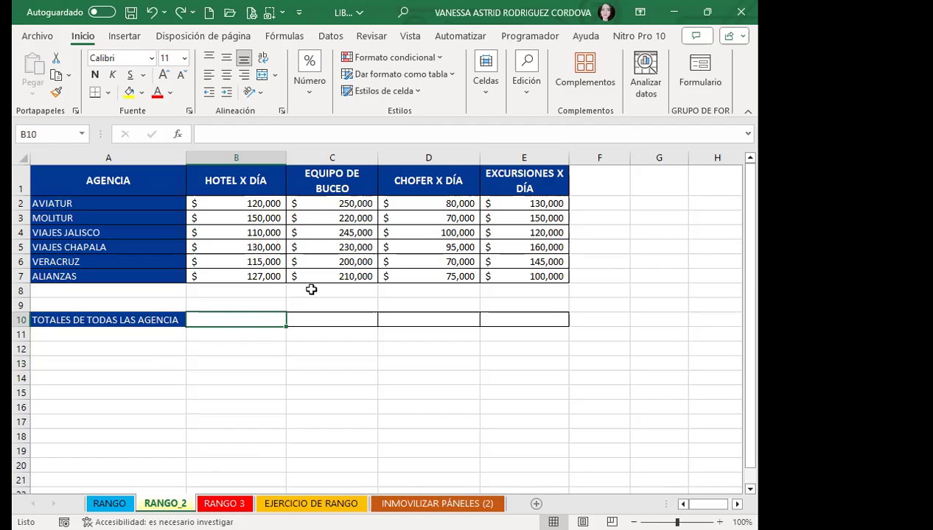
click(480, 95)
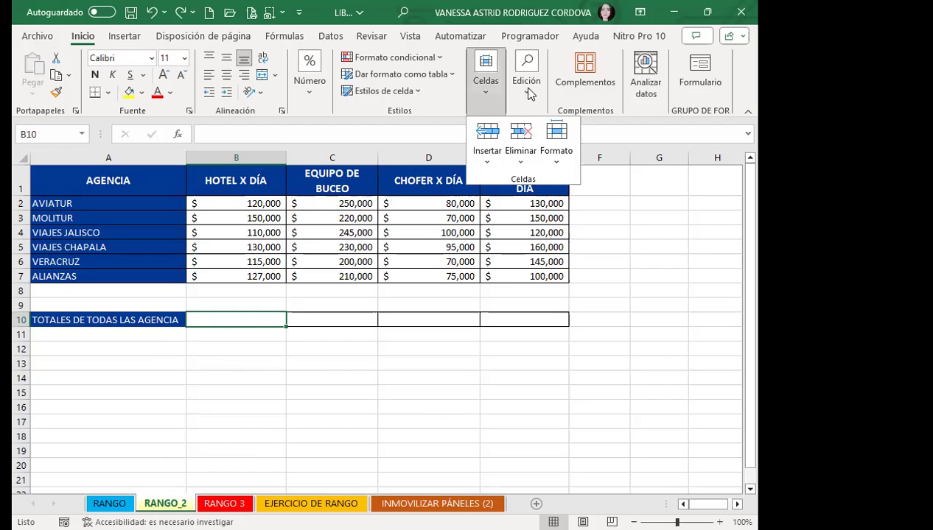
key(alt+equal)
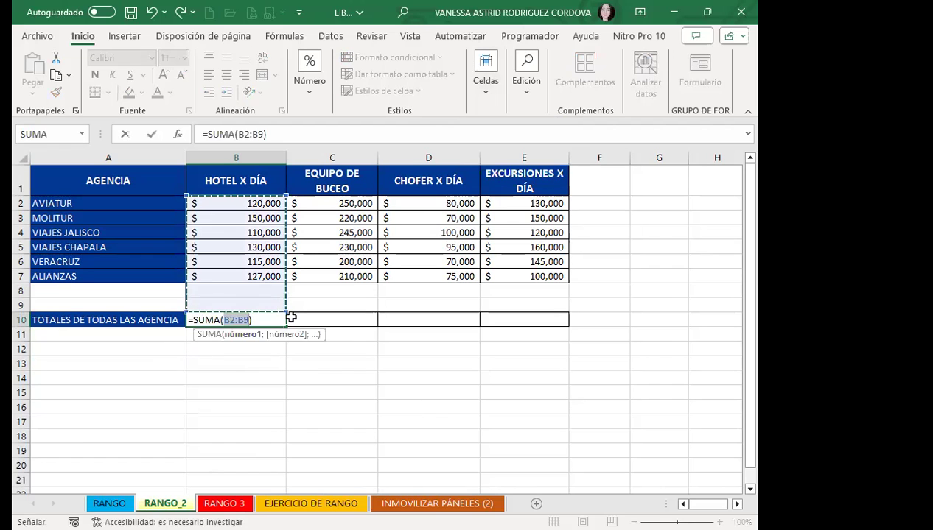
drag(245, 203, 235, 274)
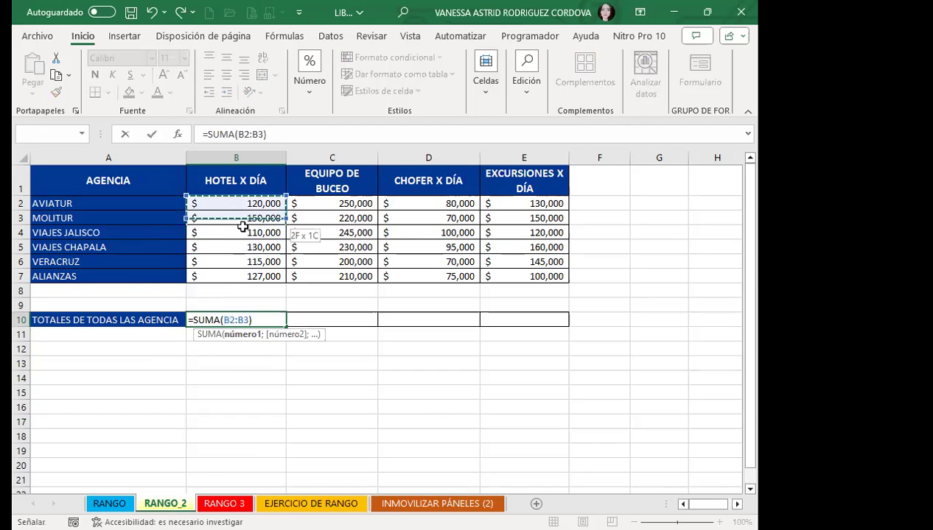
key(Return)
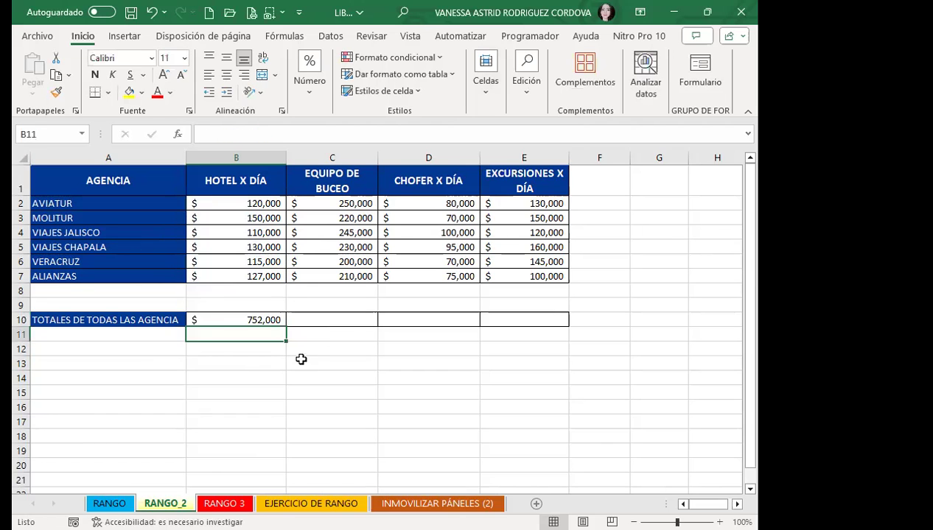
- Fill the B10 total across to E10, giving 1,355,000, 490,000 and 805,000
click(248, 318)
drag(285, 326, 564, 324)
click(235, 377)
click(223, 318)
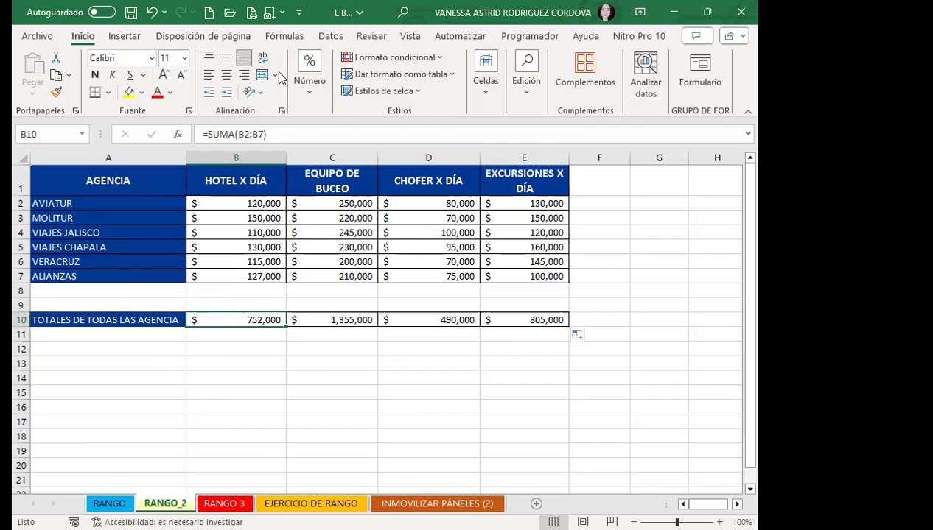
click(274, 37)
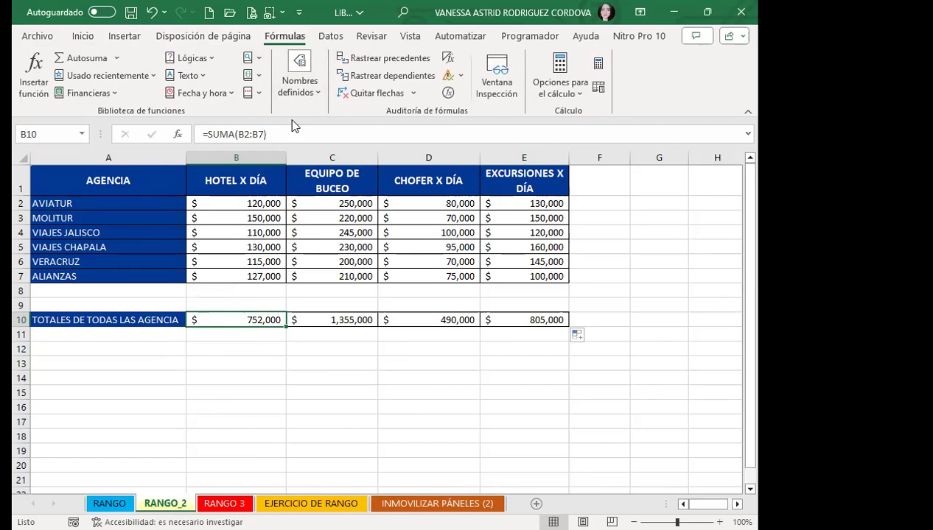
- Open Administrador de nombres with EJEMPLO1 and EJEMPLO2, moving it right to expose B10
click(301, 92)
click(252, 140)
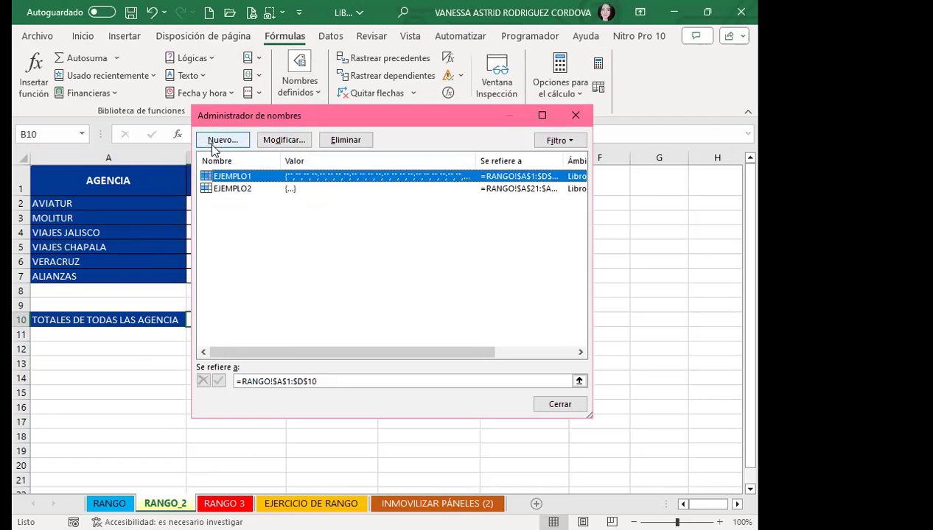
click(230, 202)
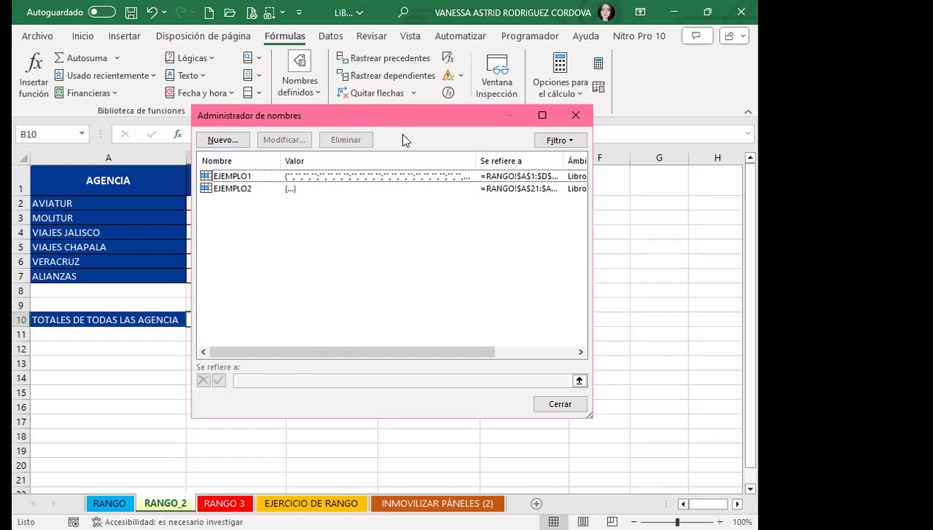
drag(403, 135, 500, 146)
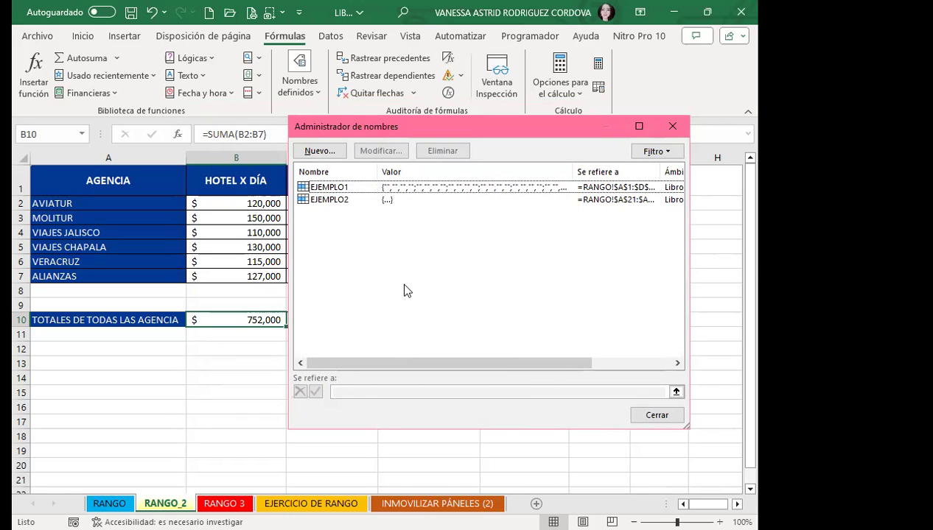
- Save the name TOTAL1 for cell B10 on RANGO_2 (752,000)
click(318, 153)
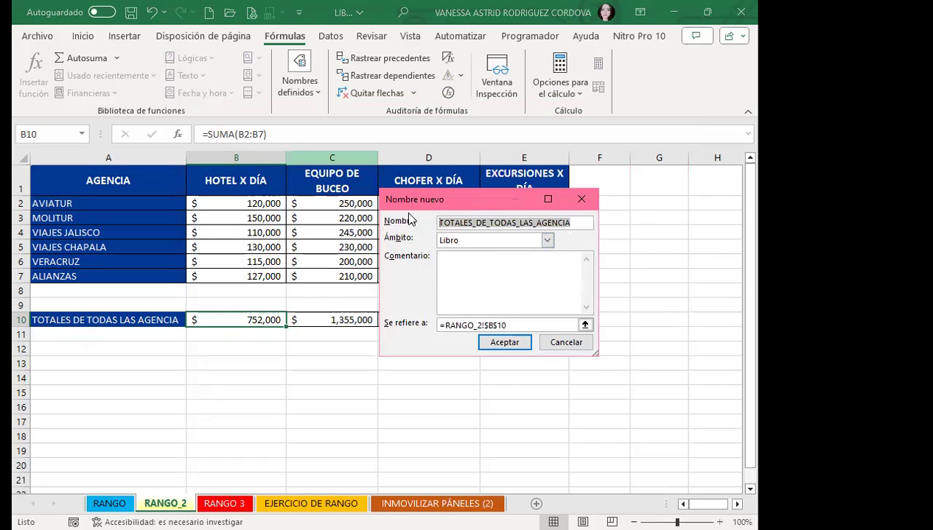
text(TOTAL1)
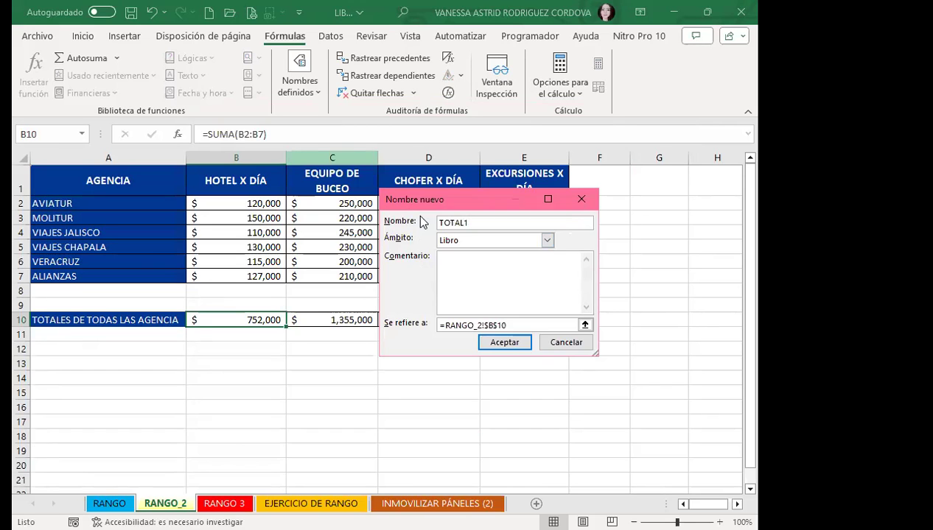
key(Return)
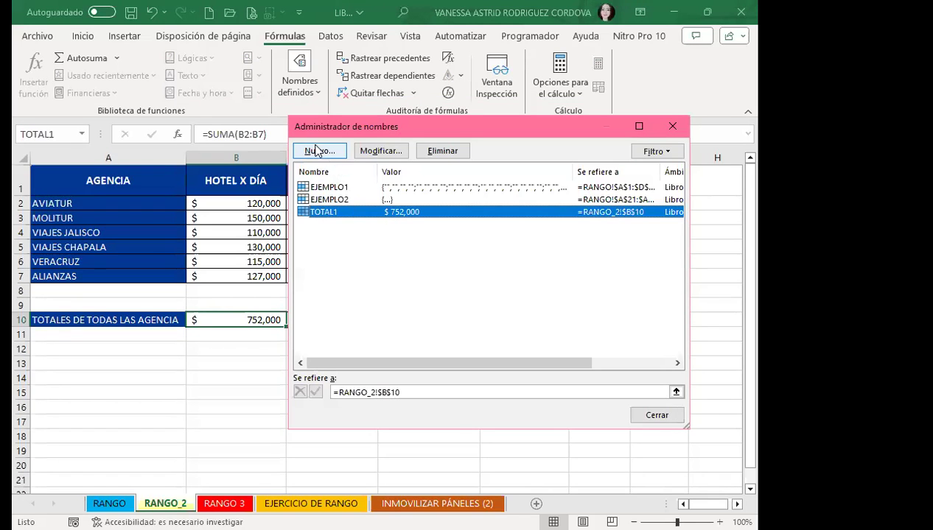
- Define a new name TOTAL2 referring to RANGO_2!$C$10, the 1,355,000 total
click(318, 151)
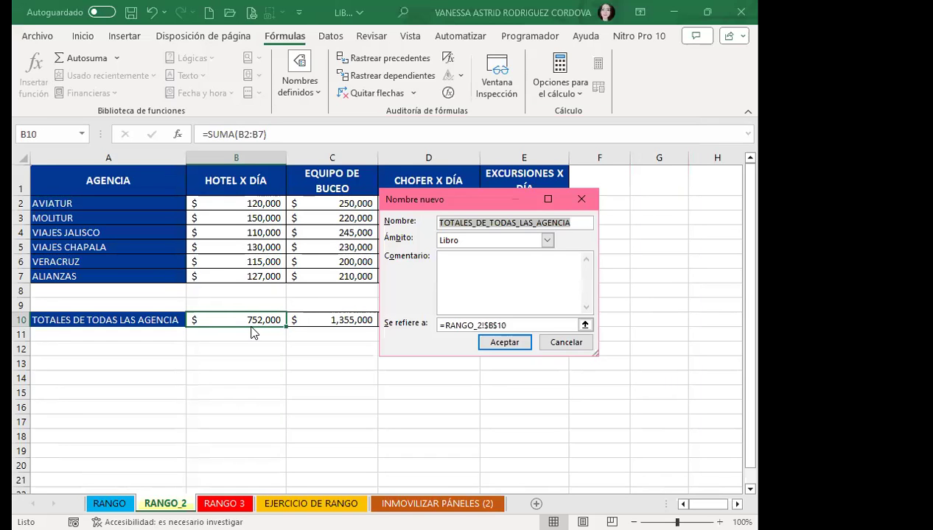
drag(516, 325, 421, 325)
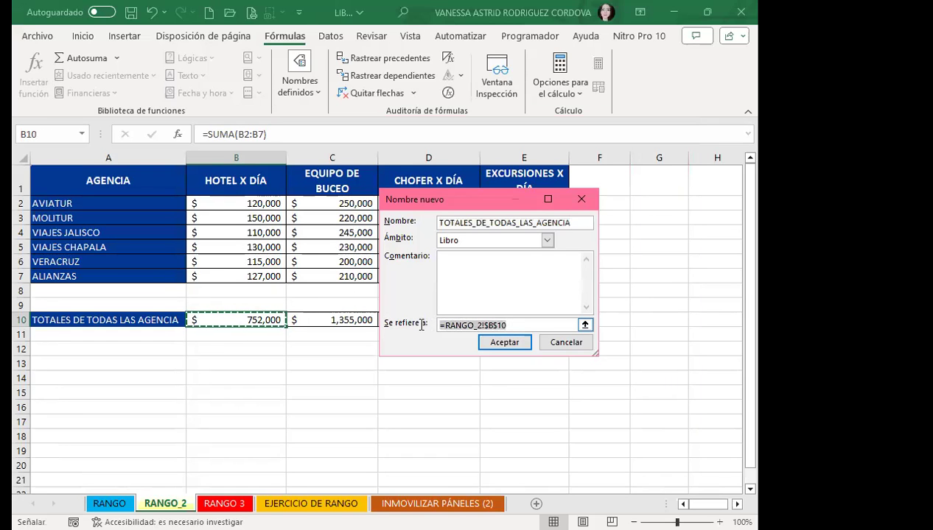
click(328, 323)
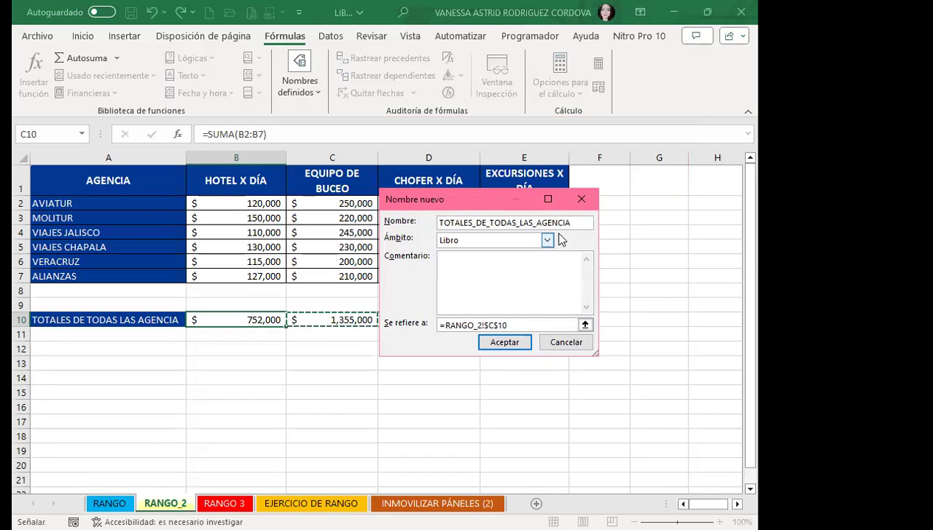
click(478, 223)
key(shift+End)
key(Delete)
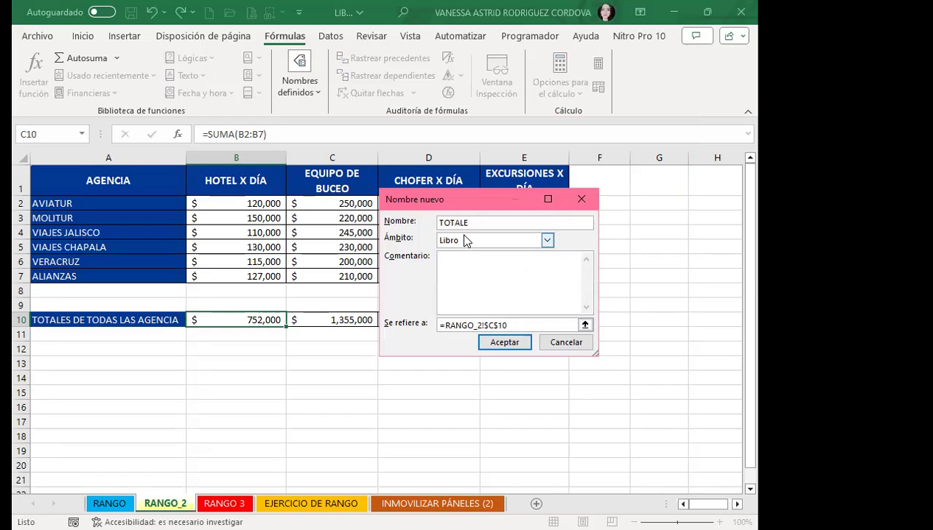
key(BackSpace)
text(2)
click(505, 342)
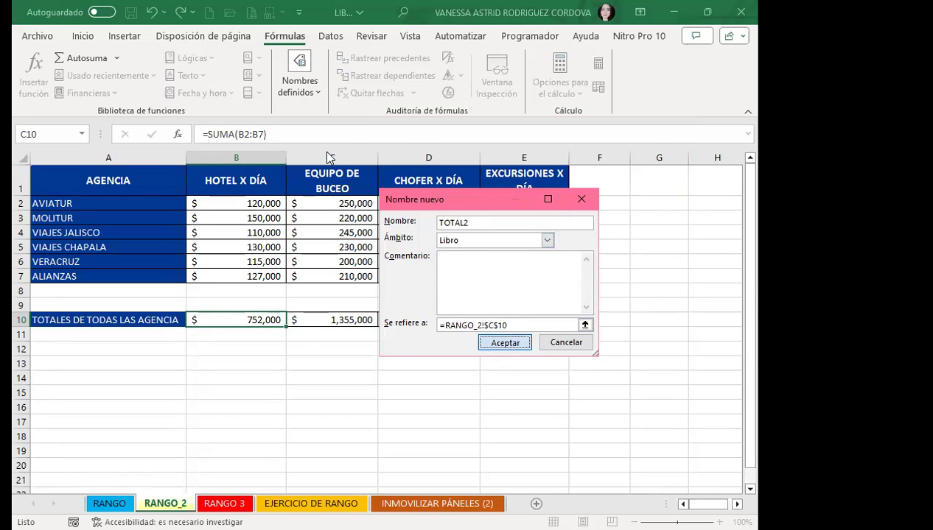
key(Return)
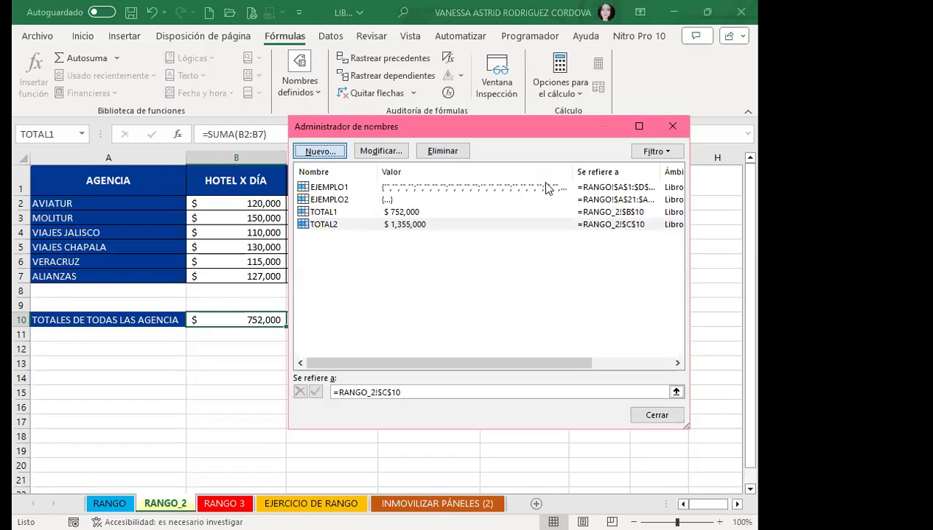
- Define TOTAL3 referring to RANGO_2!$D$10, the 490,000 driver total
key(Return)
drag(643, 331, 582, 331)
click(448, 320)
double_click(645, 331)
click(437, 318)
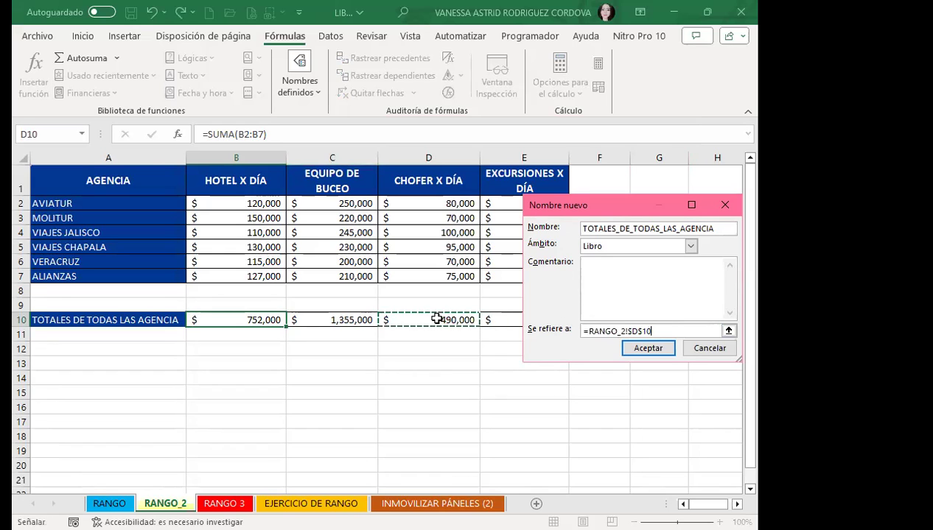
drag(713, 228, 629, 229)
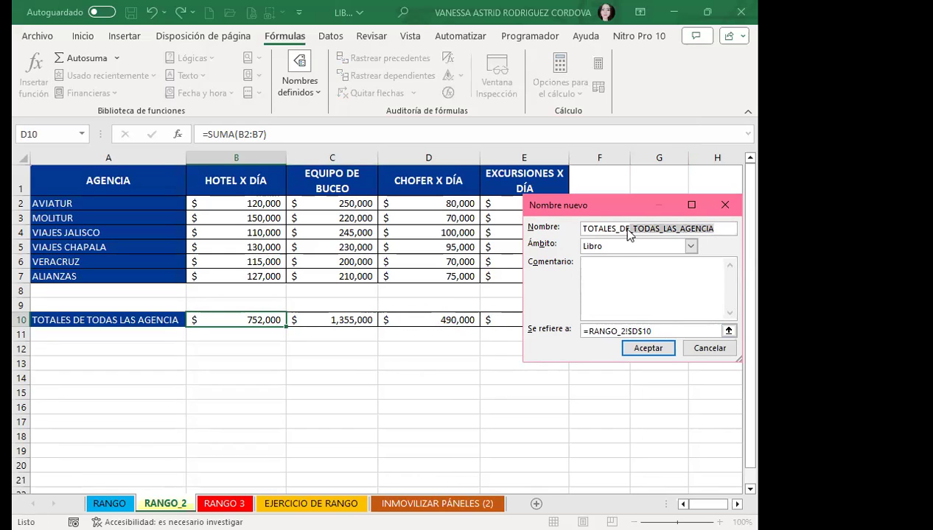
key(BackSpace)
key(BackSpace)
key(BackSpace)
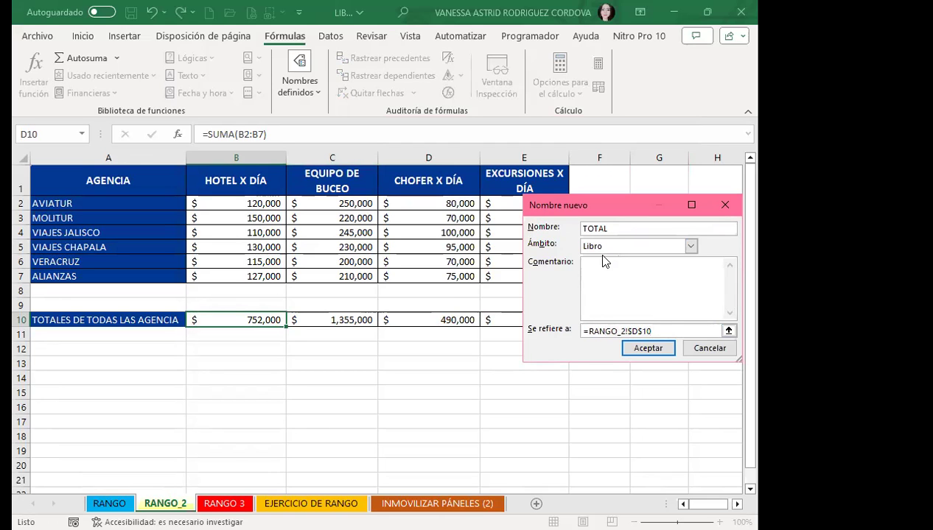
text(3)
click(648, 349)
- Move the name list aside to check columns D–E, then close it
drag(597, 136, 282, 131)
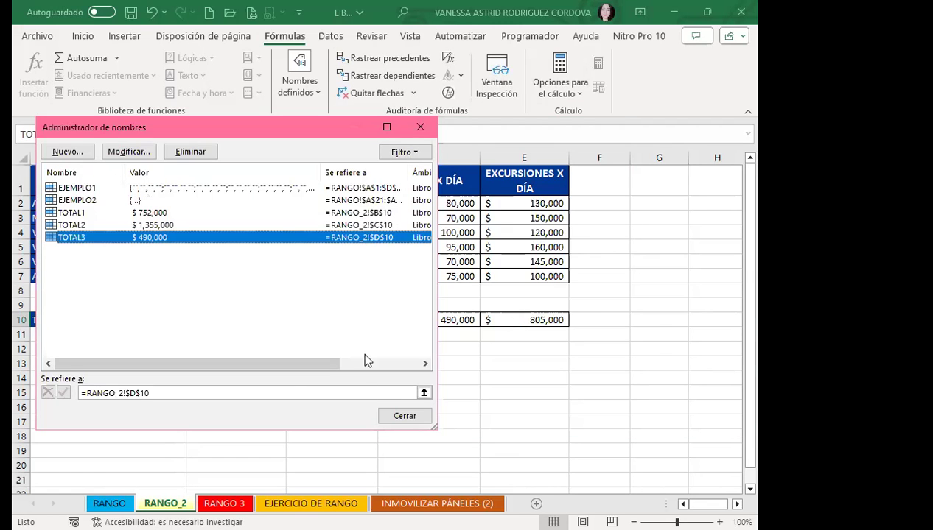
click(291, 282)
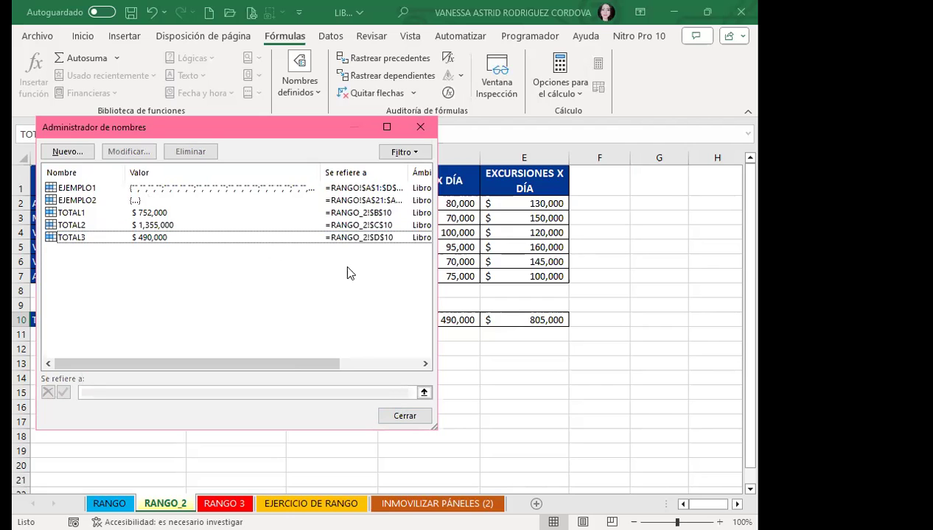
click(420, 127)
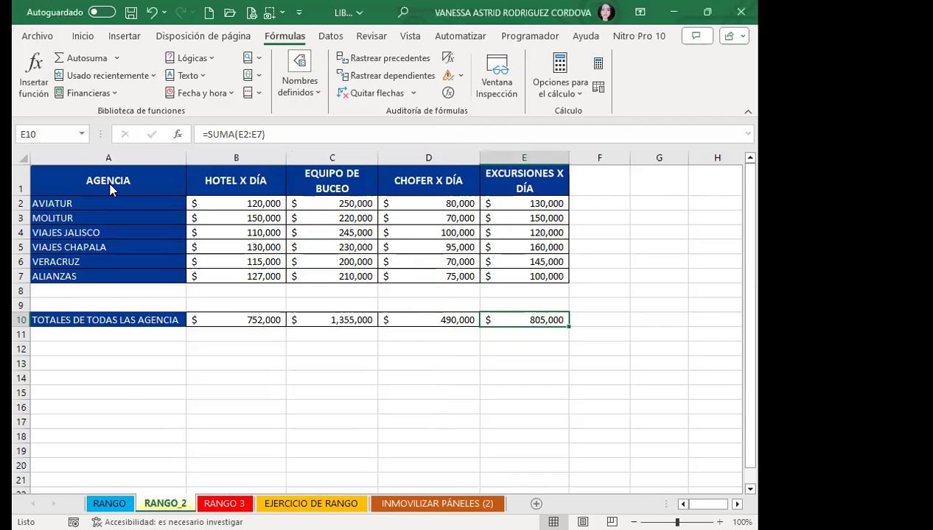
- In Name Manager (Ctrl+F3), define TOTAL4 for E10, the 805,000 excursions total
key(ctrl+F3)
click(70, 152)
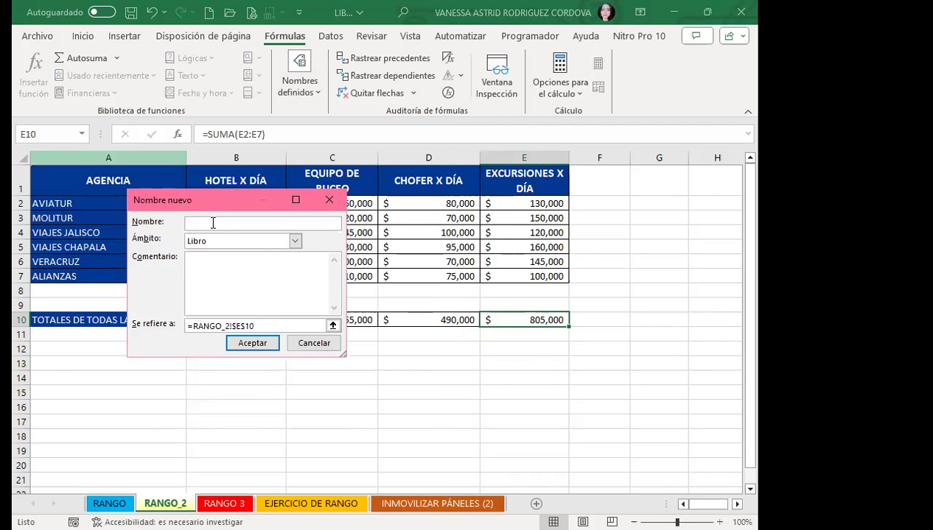
text(TO)
key(BackSpace)
text(OTAL)
text(4)
click(249, 348)
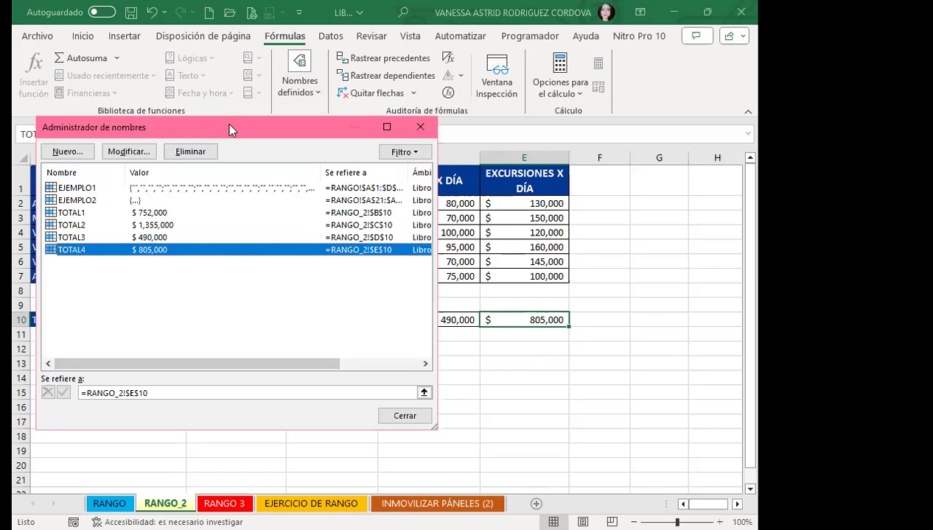
- Close the name list and select cell B15 on RANGO_2
drag(244, 130, 526, 121)
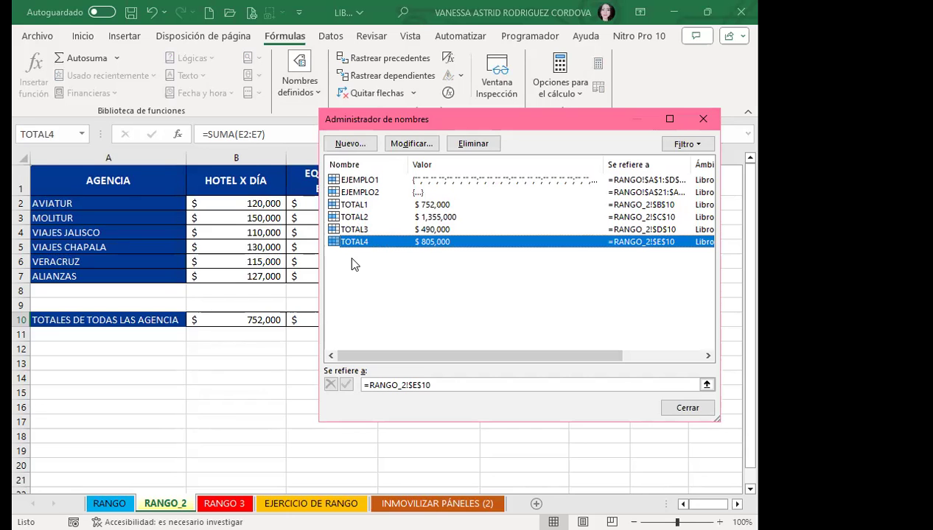
click(701, 119)
click(229, 390)
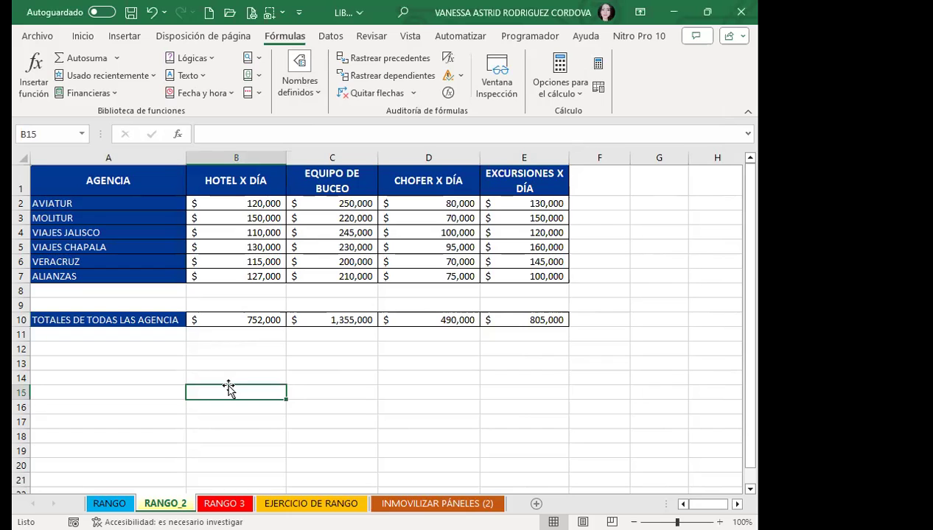
- Enter =TOTAL1+TOTAL4 in B15 on RANGO_2, returning 1557000
text(=)
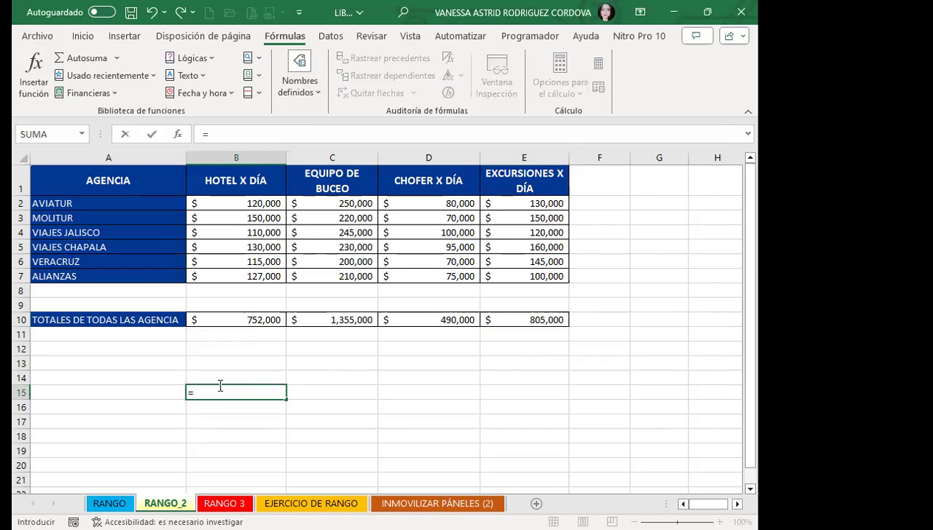
click(223, 317)
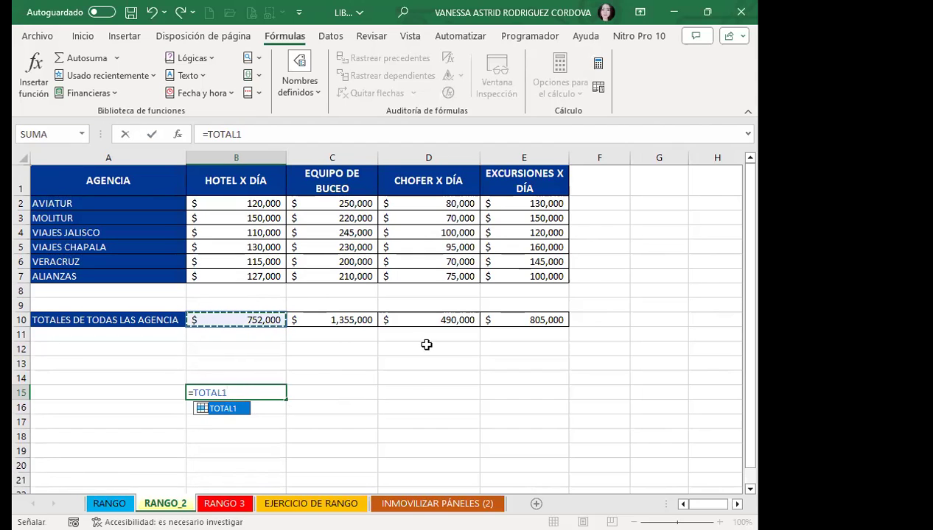
text(+)
click(513, 322)
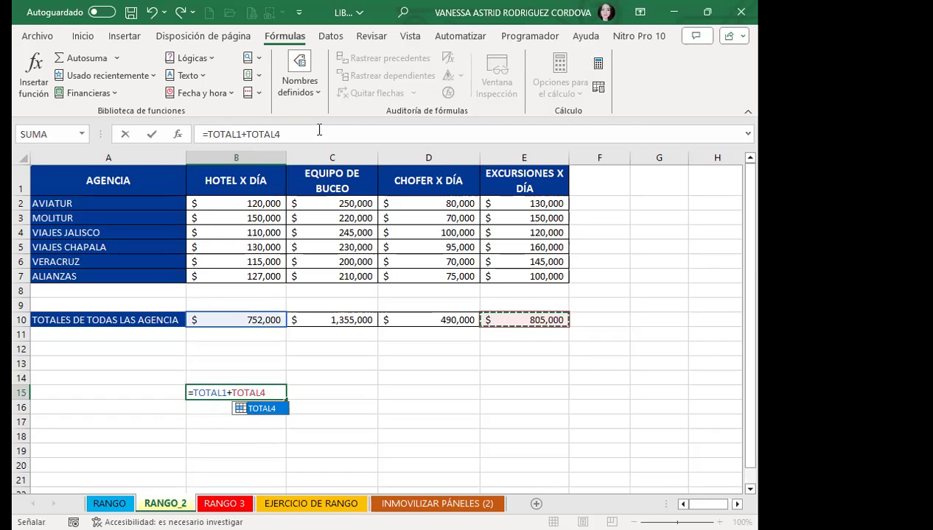
key(Return)
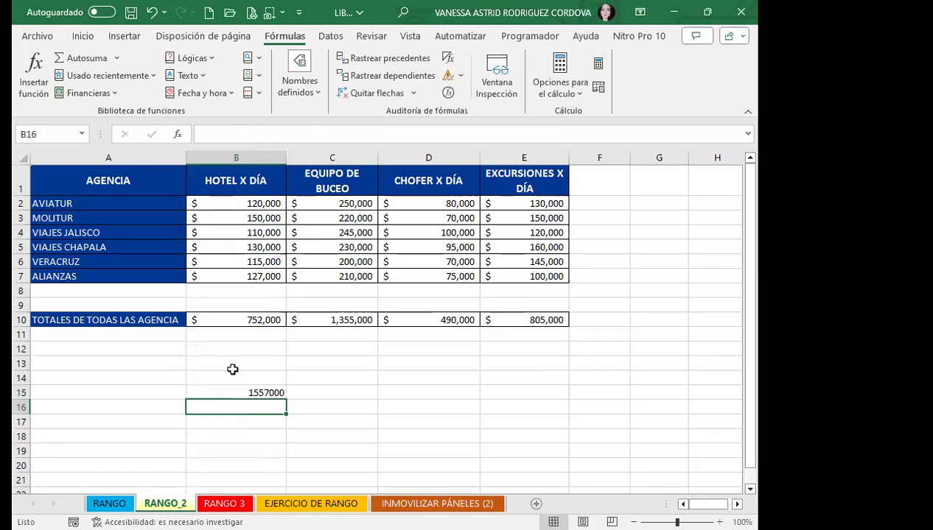
click(234, 392)
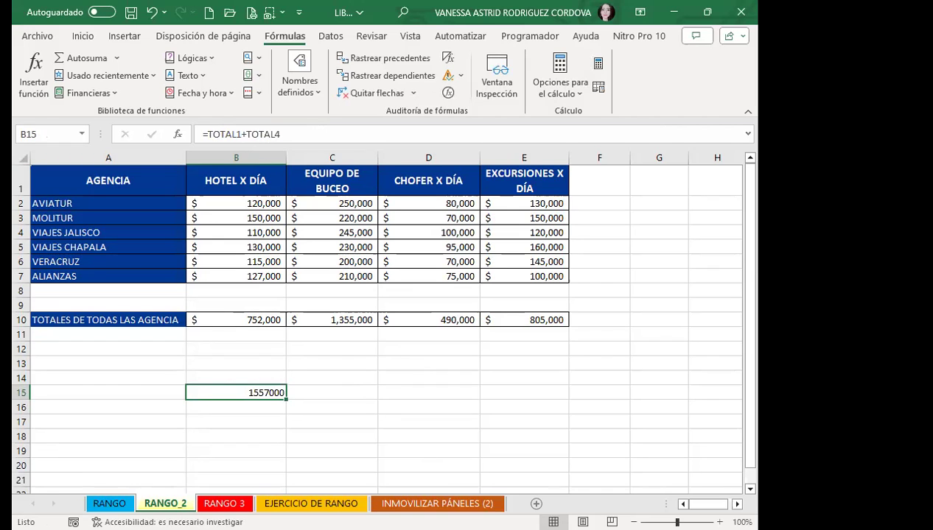
- On RANGO 3, enter =TOTAL1 in C3 and =TOTAL2 in C4 using autocomplete
key(ctrl+Page_Down)
click(260, 207)
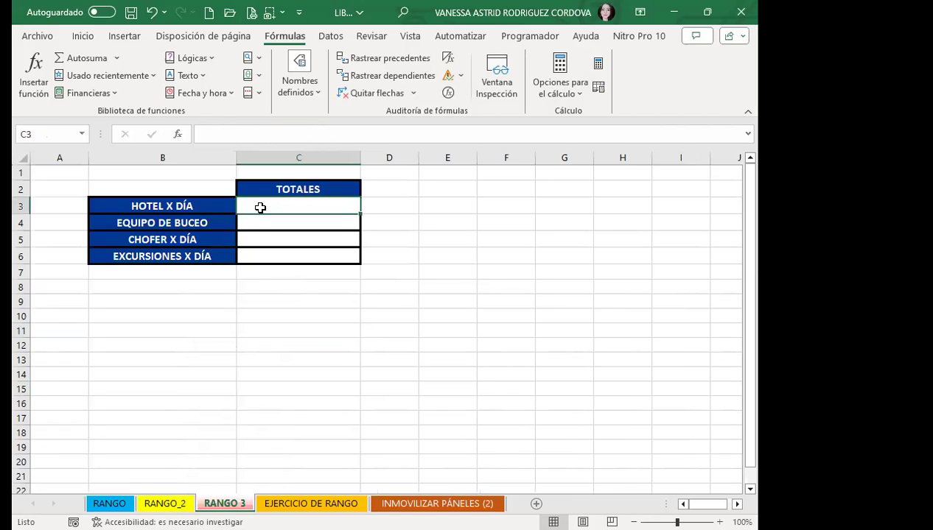
text(=)
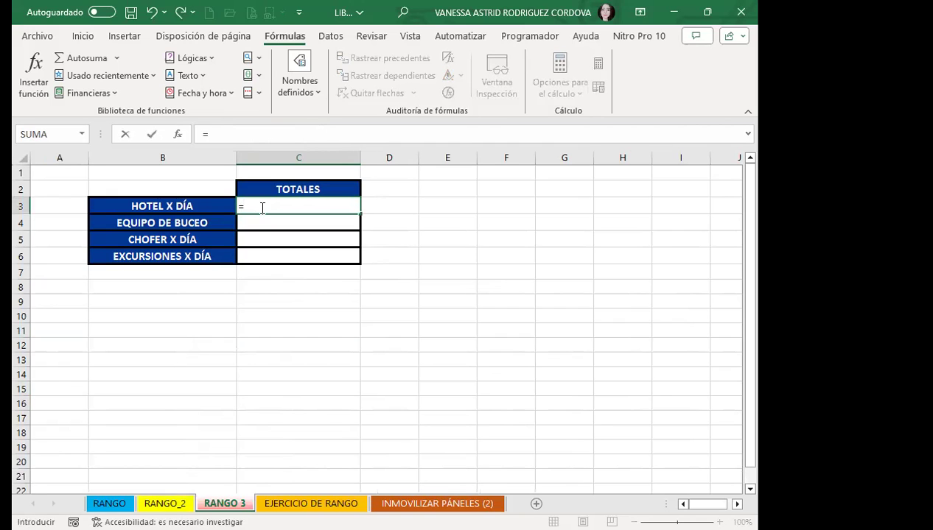
text(TO)
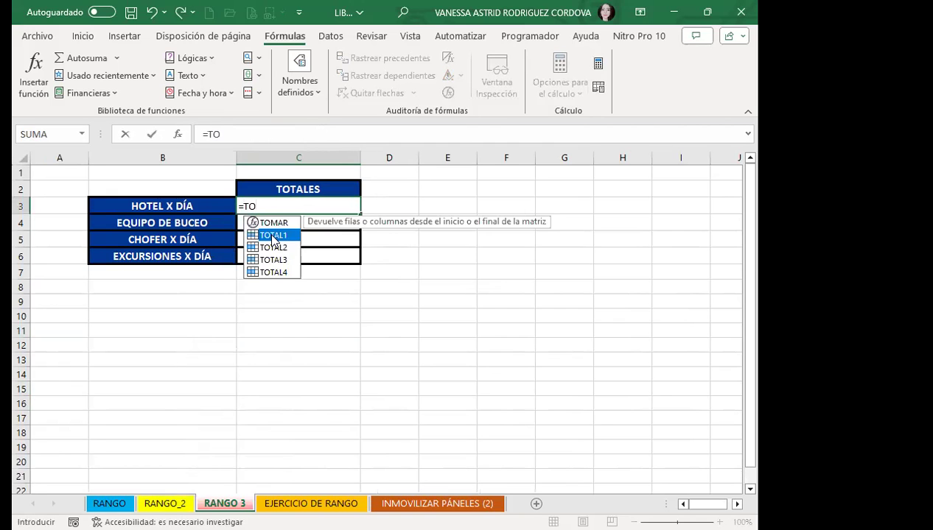
double_click(272, 234)
key(Return)
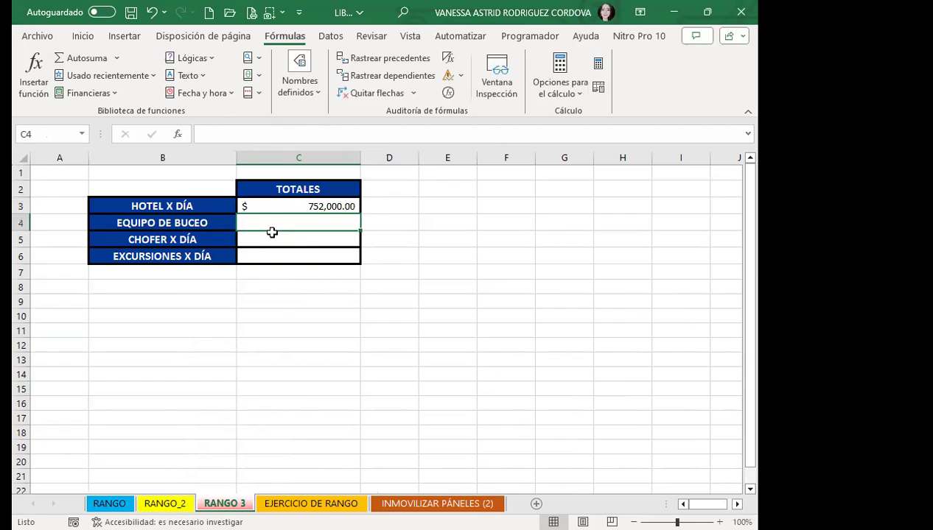
text(=)
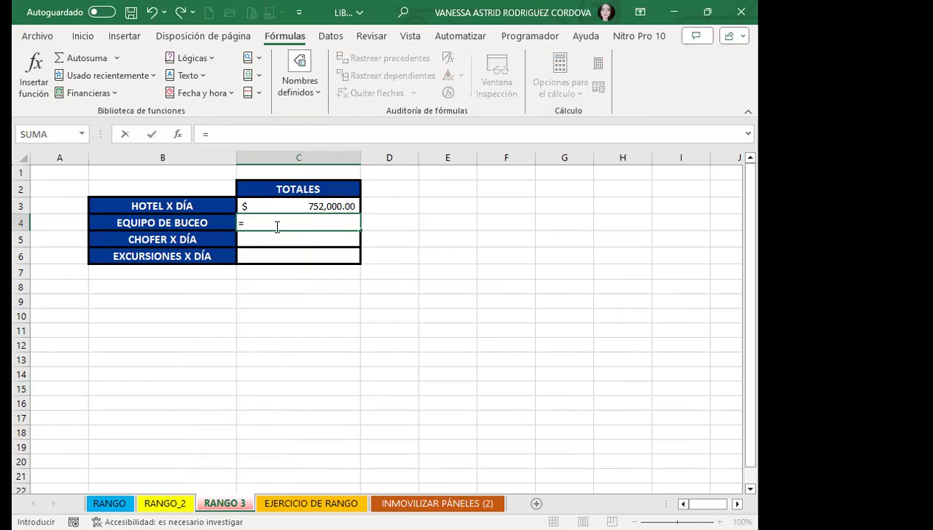
text(TO)
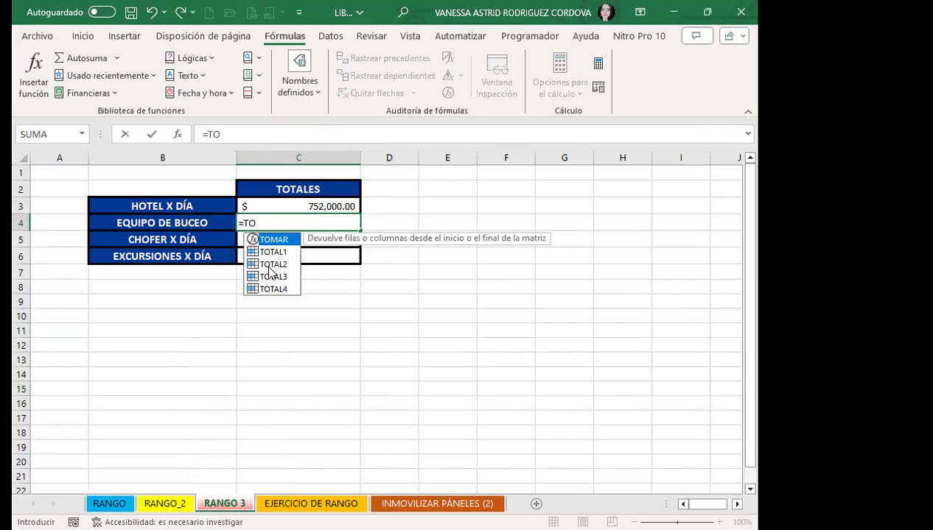
double_click(268, 266)
key(Return)
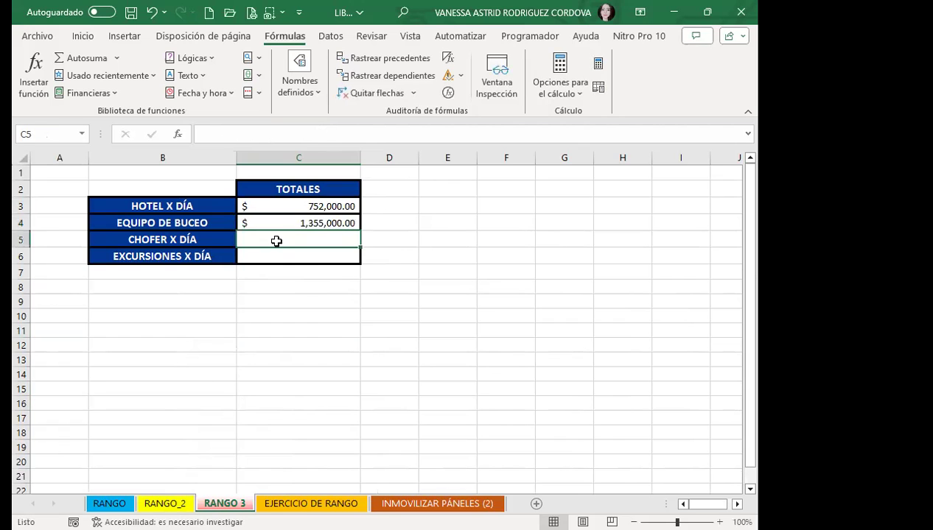
- Enter =TOTAL3 in C5 and =TOTAL4 in C6 from the suggested names
text(=)
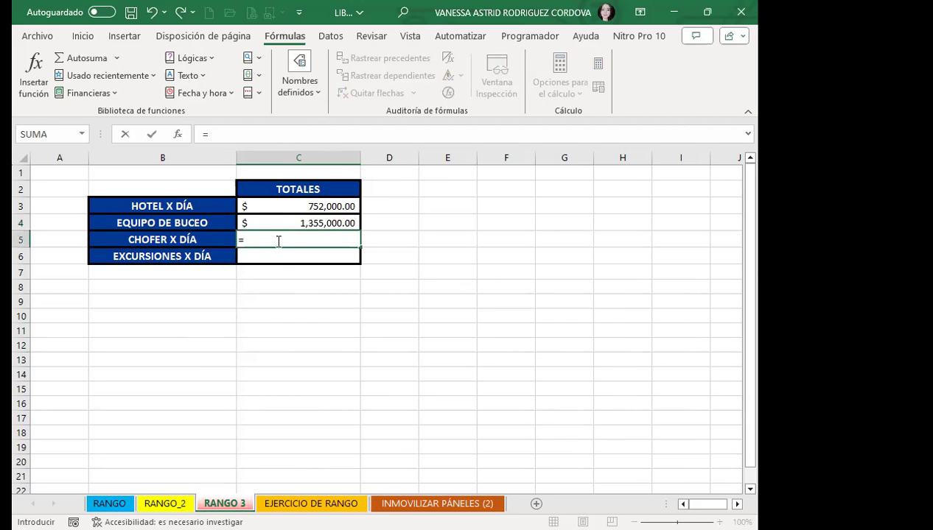
text(T)
text(OT)
click(278, 280)
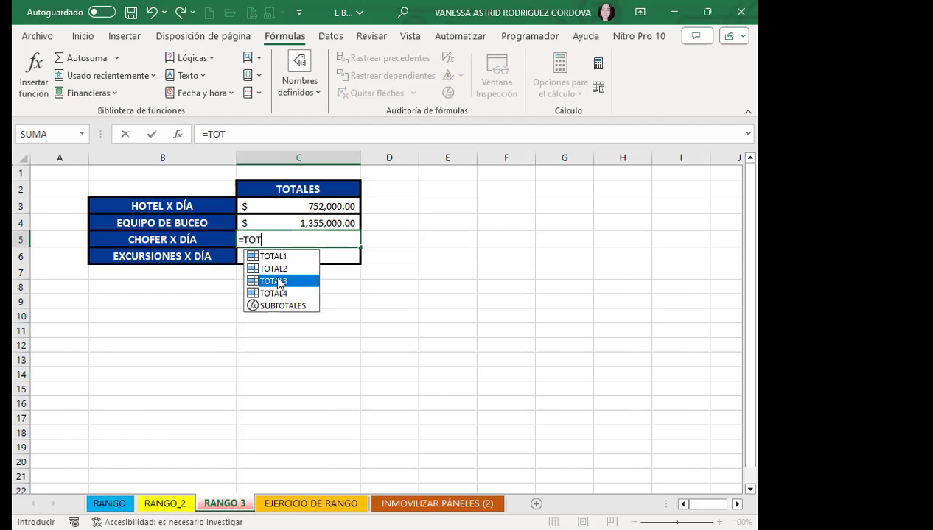
double_click(278, 279)
key(Return)
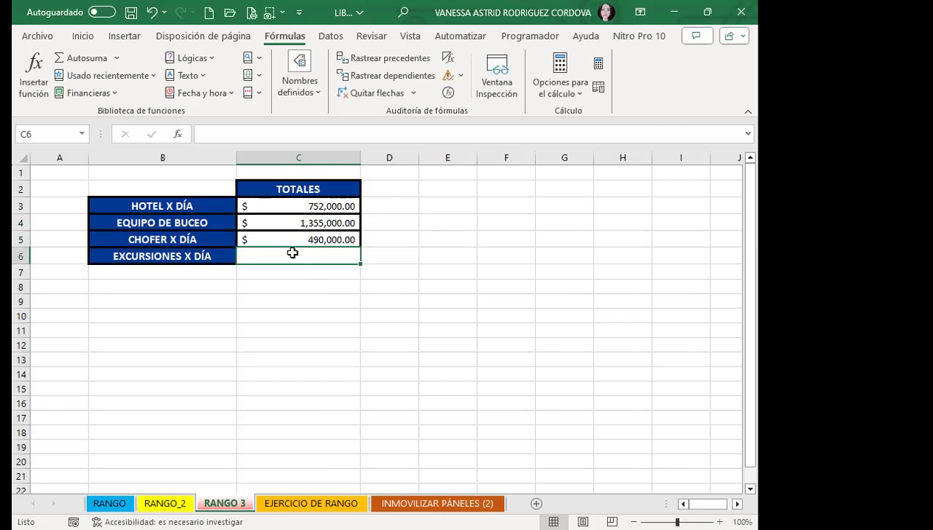
text(=)
text(T)
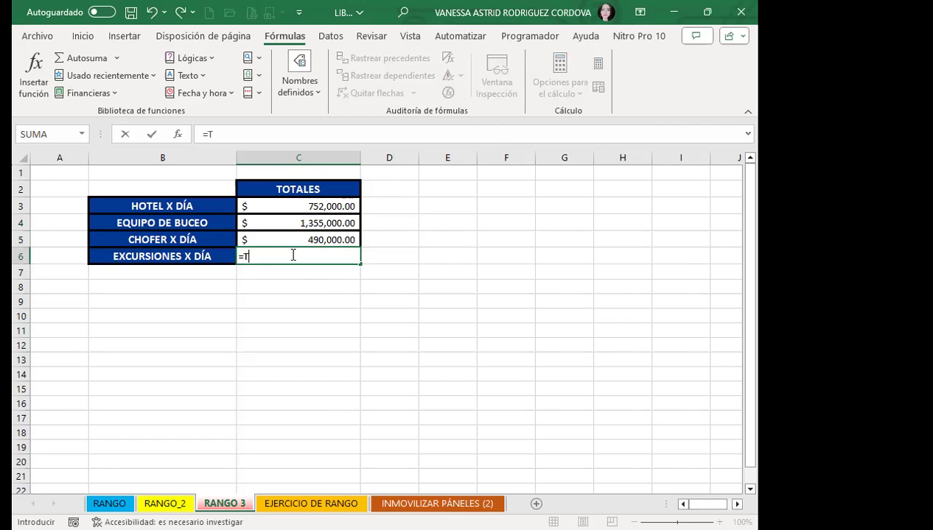
text(O)
click(281, 323)
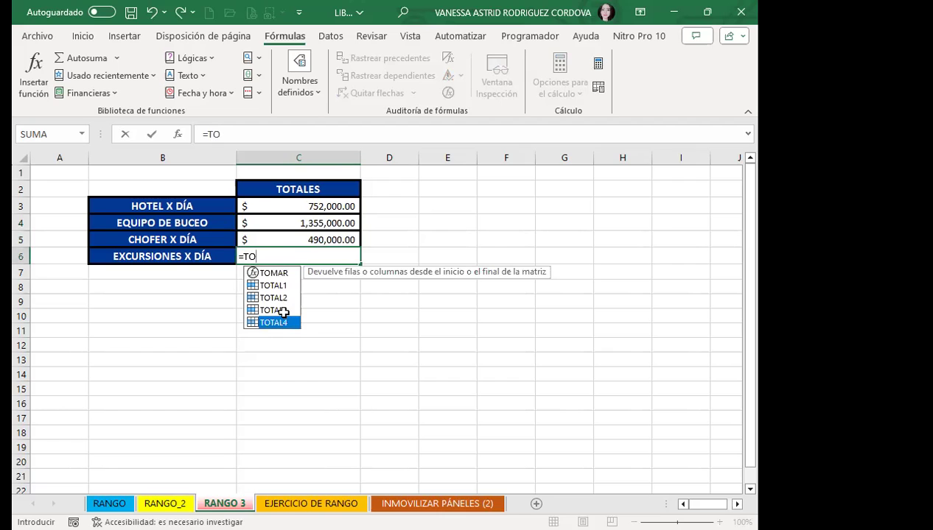
double_click(280, 323)
key(Return)
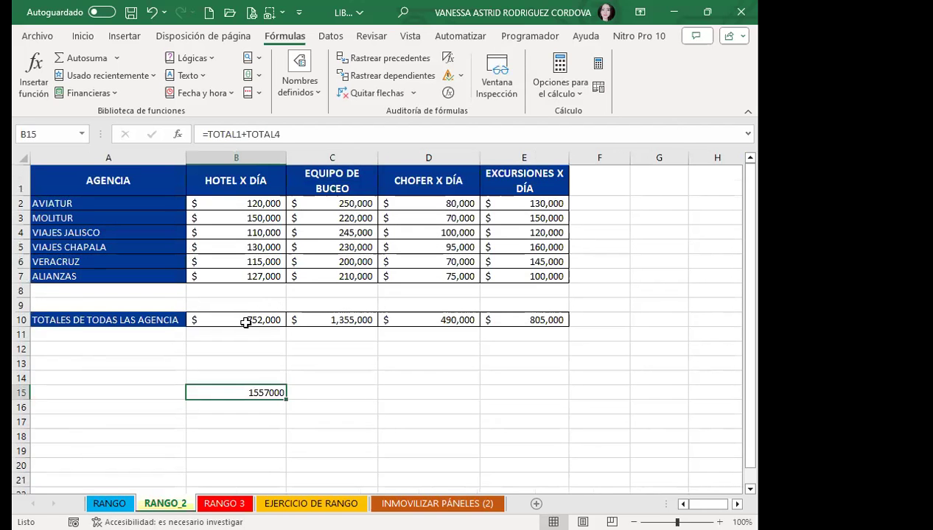
- Compare the TOTAL1 total in RANGO_2 B10 with the C3 formula on RANGO 3
click(247, 319)
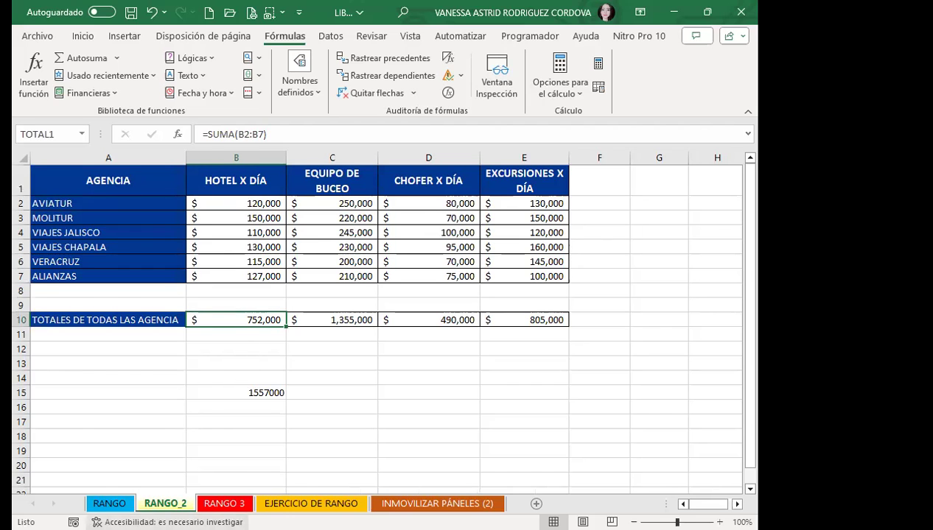
click(223, 503)
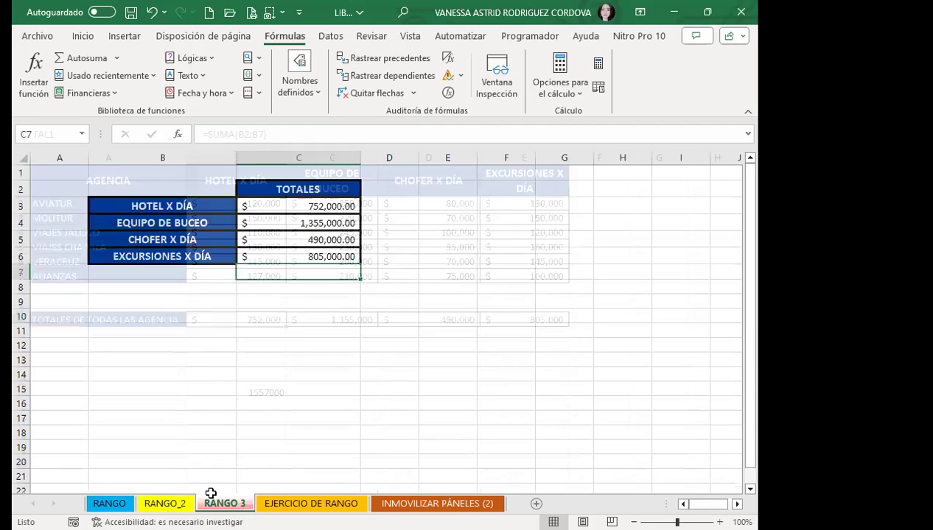
click(280, 203)
click(165, 503)
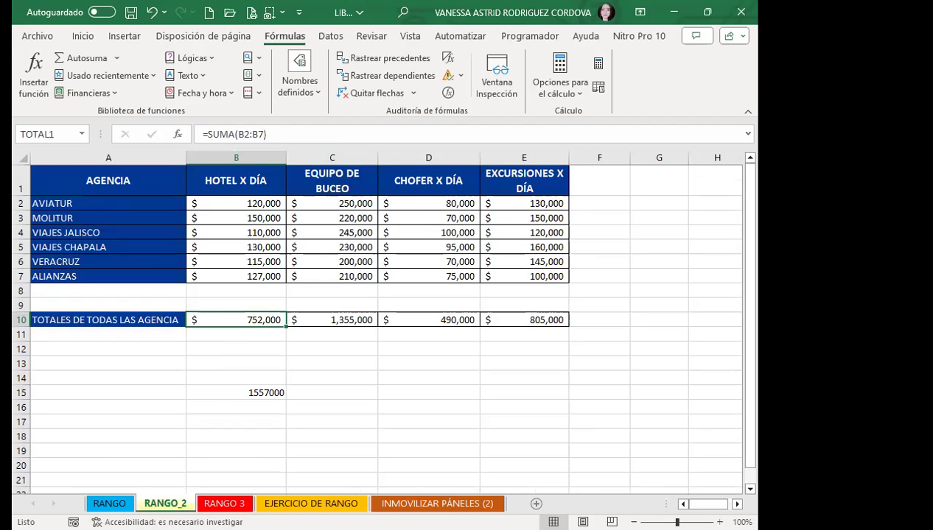
key(ctrl+Page_Down)
key(ctrl+Page_Up)
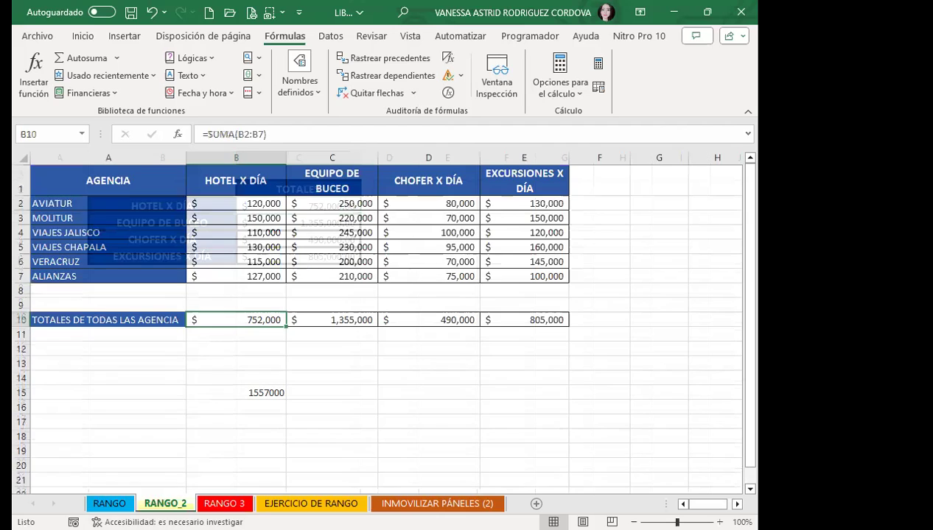
- On RANGO 3, open the Name Manager listing TOTAL1–TOTAL4 with values and source cells
click(244, 502)
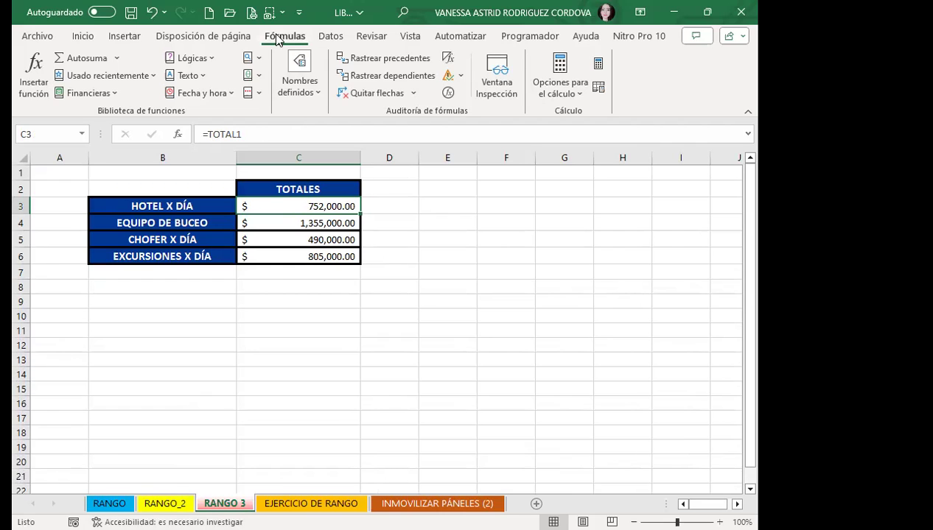
click(295, 96)
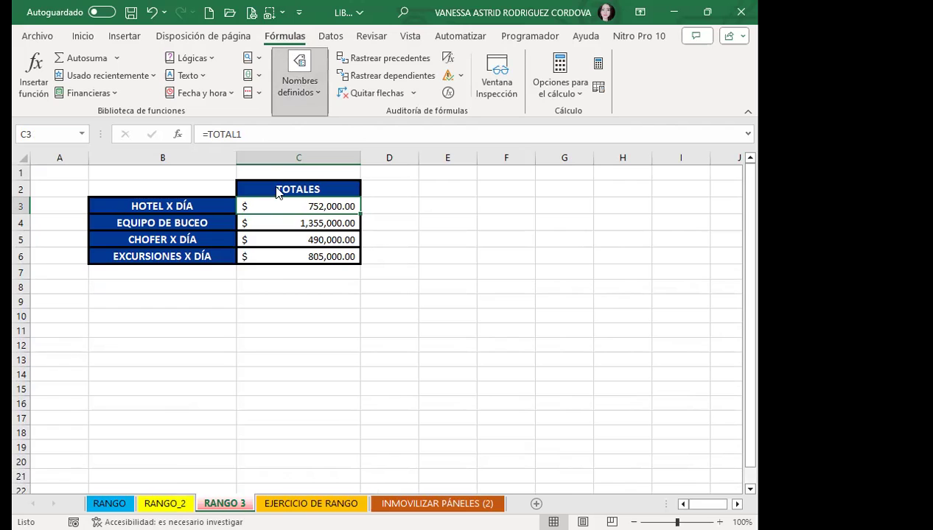
click(241, 158)
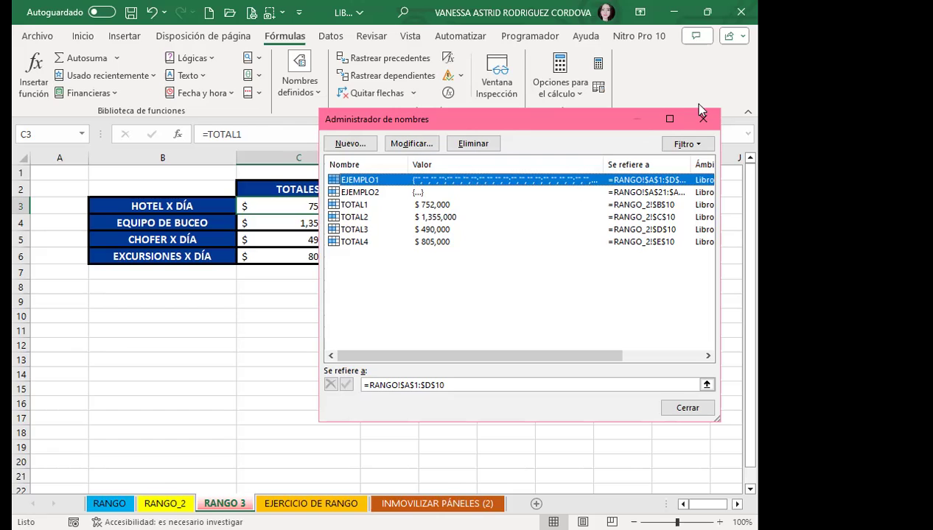
- Dismiss the Administrador de nombres list so the RANGO 3 TOTALES table is back in view
key(Escape)
click(329, 297)
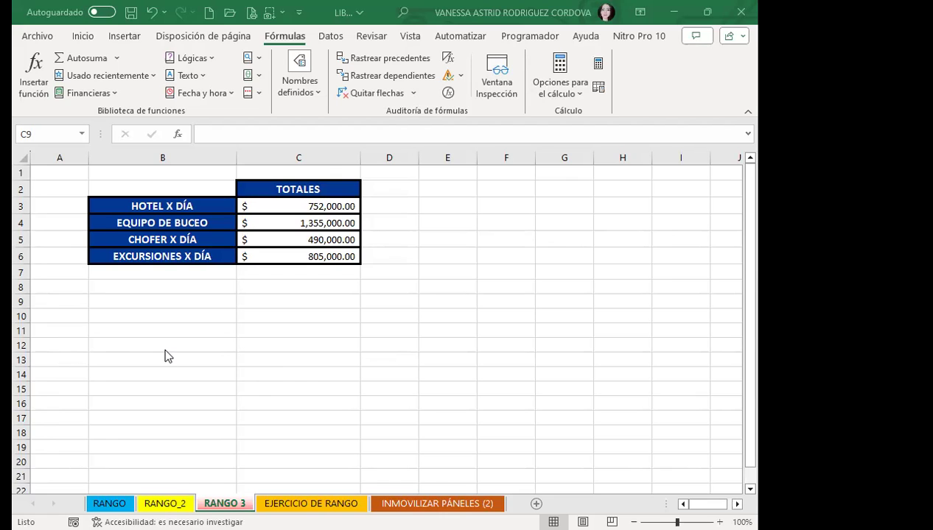
key(Escape)
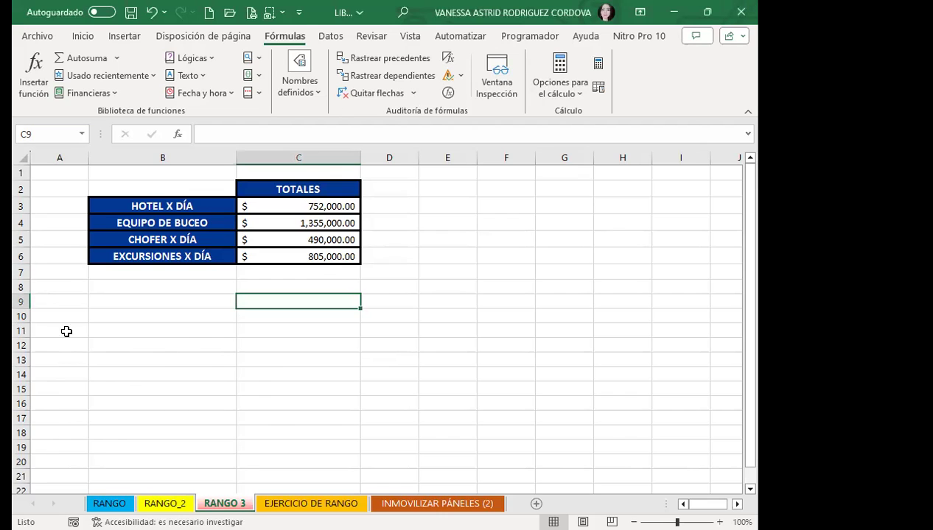
click(221, 313)
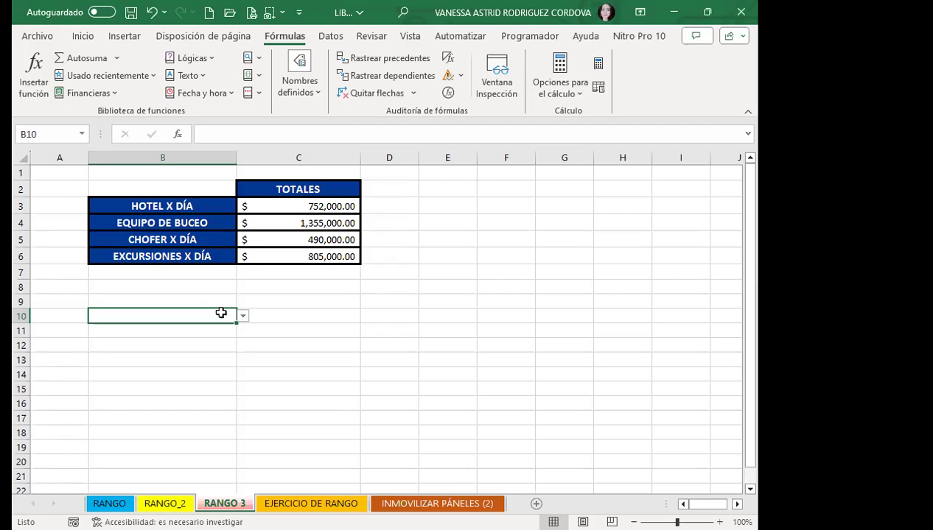
click(301, 286)
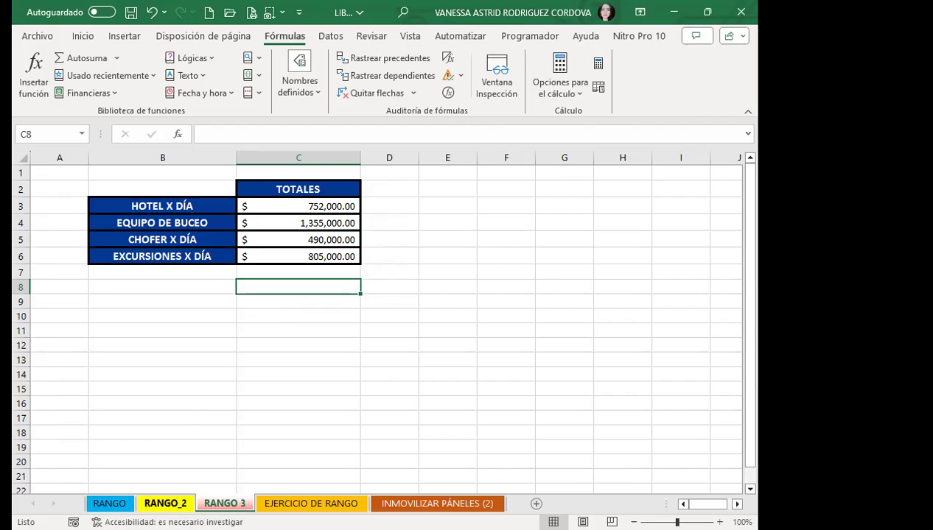
click(165, 504)
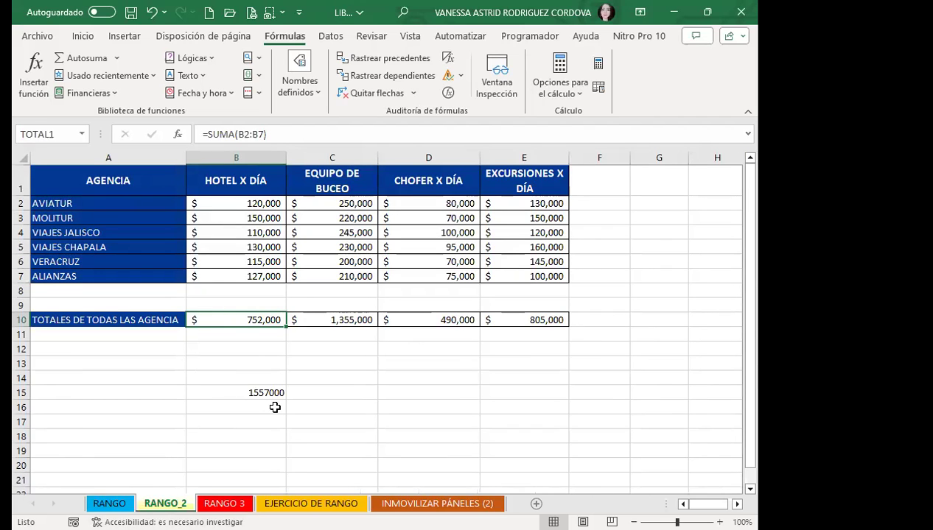
click(215, 394)
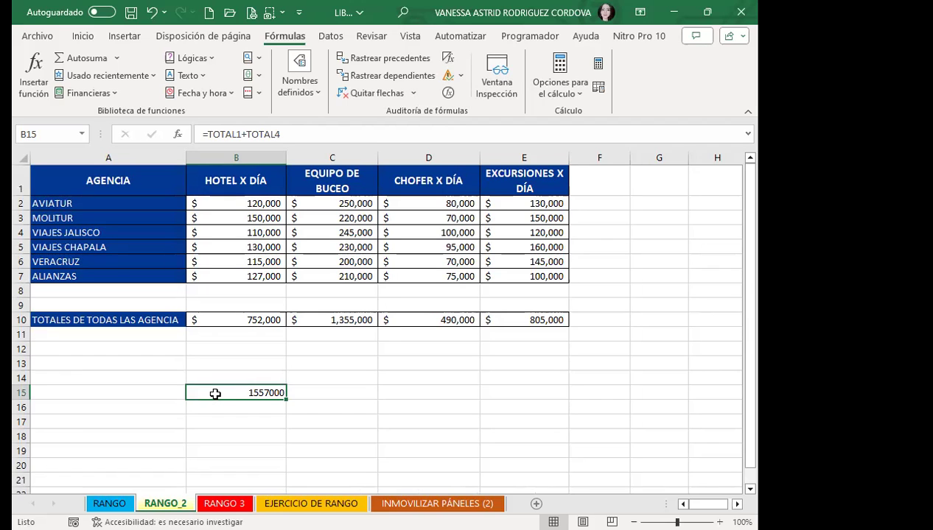
click(224, 503)
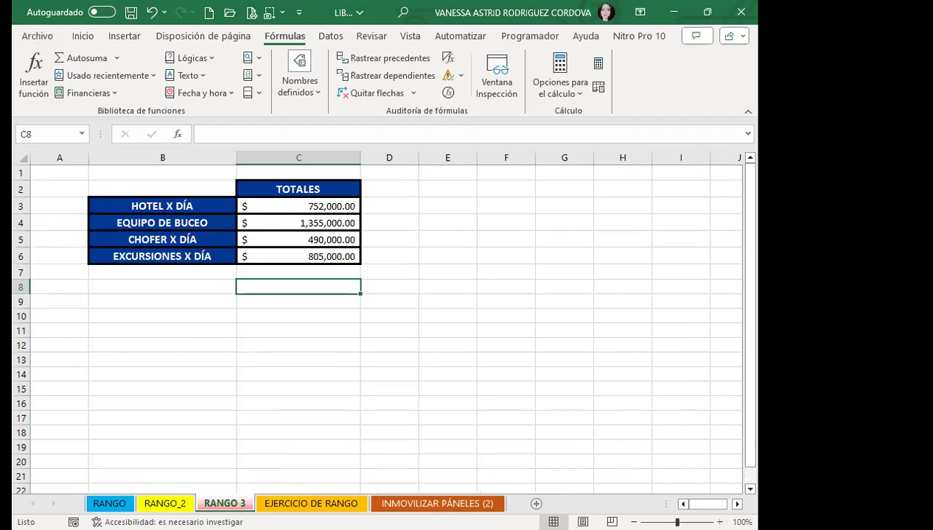
- Compare the RANGO 3 labels with the RANGO_2 headers, then select B3:C6 on RANGO 3
click(146, 270)
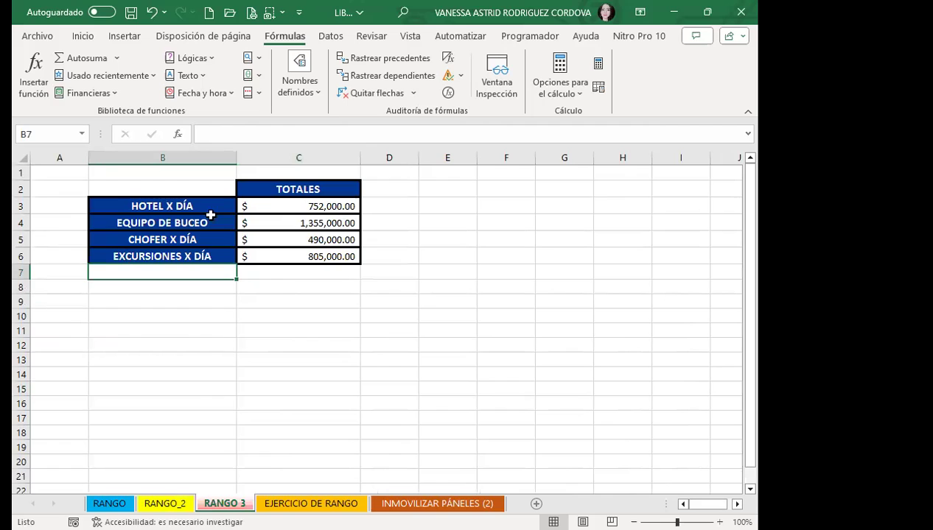
click(112, 197)
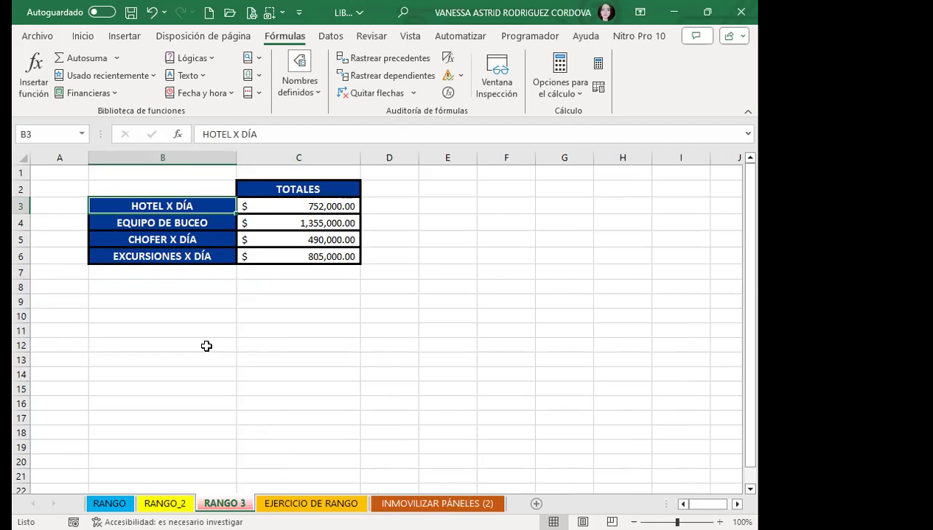
key(ctrl+Page_Up)
click(235, 180)
click(332, 180)
click(427, 181)
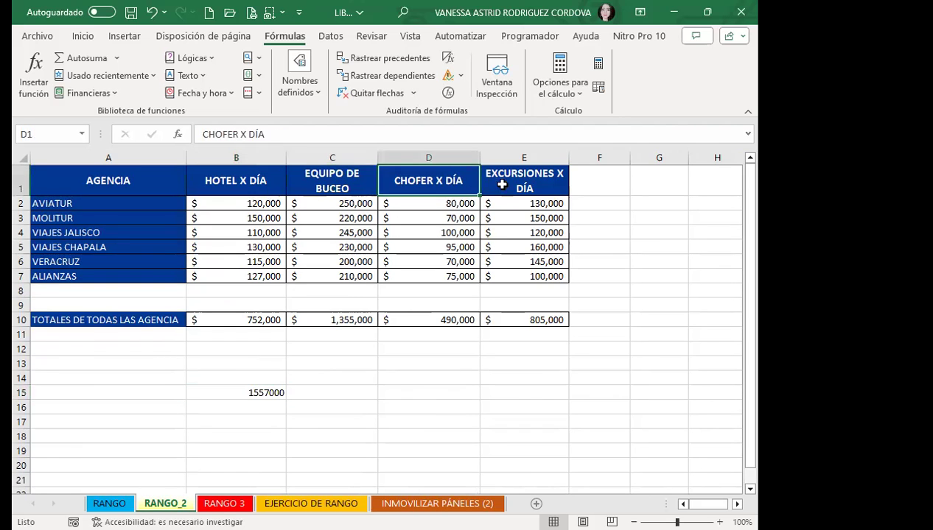
click(571, 191)
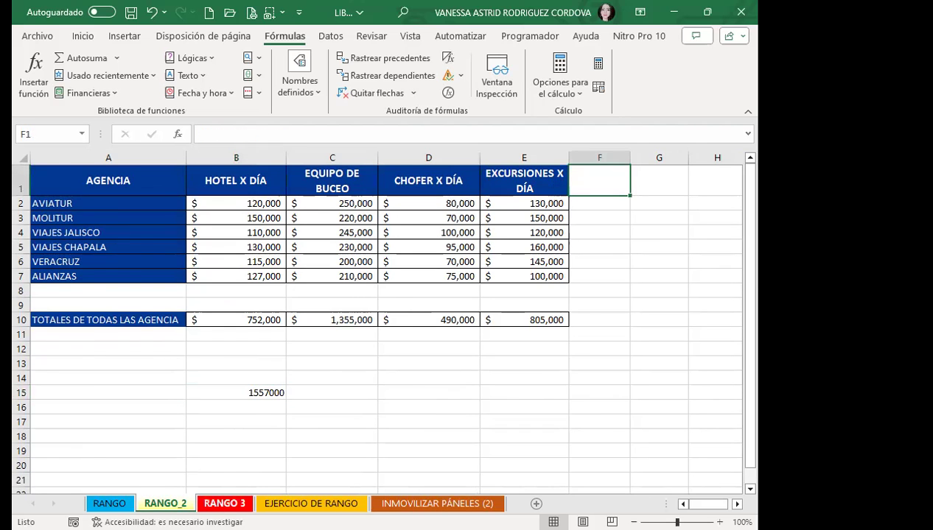
click(223, 501)
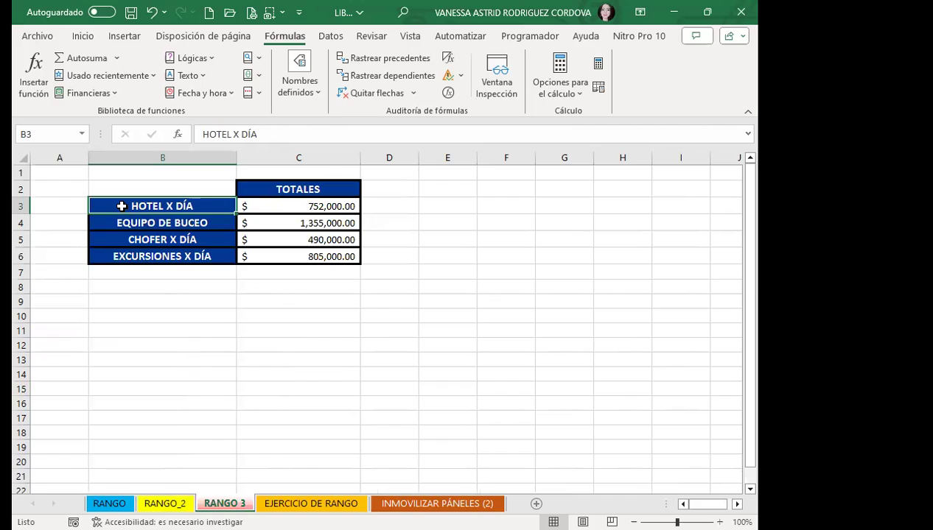
mouse_move(183, 206)
mouse_down()
mouse_move(296, 241)
mouse_move(288, 255)
mouse_up()
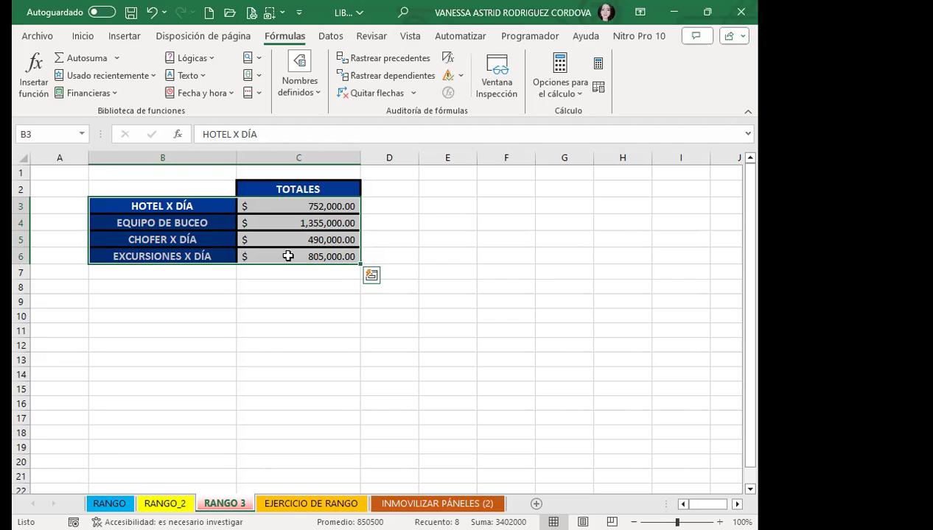
- Name the C3:C6 totals from their left-column labels using Crear desde la selección
key(Escape)
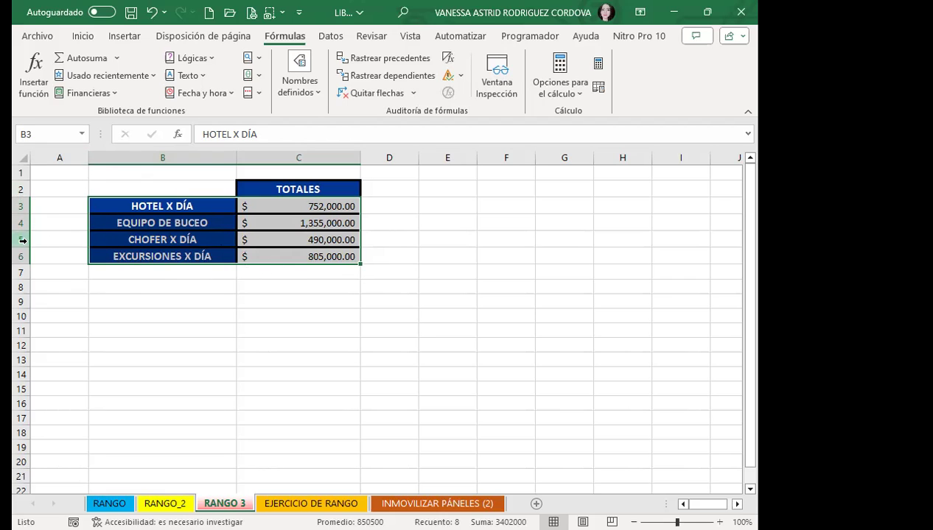
click(289, 92)
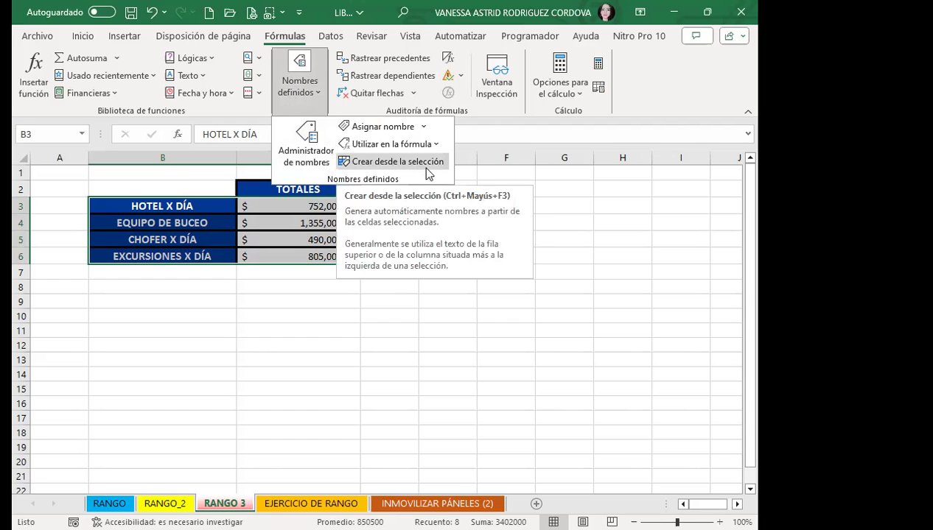
click(368, 162)
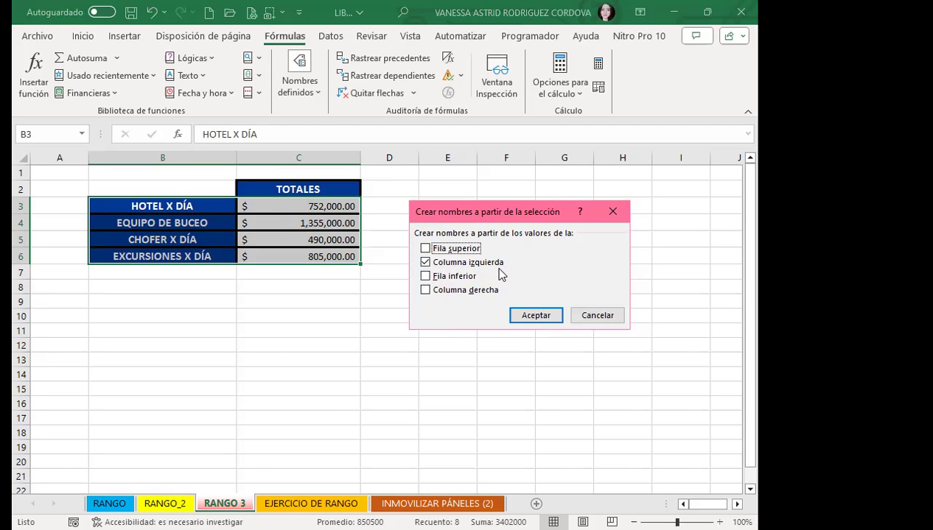
click(533, 316)
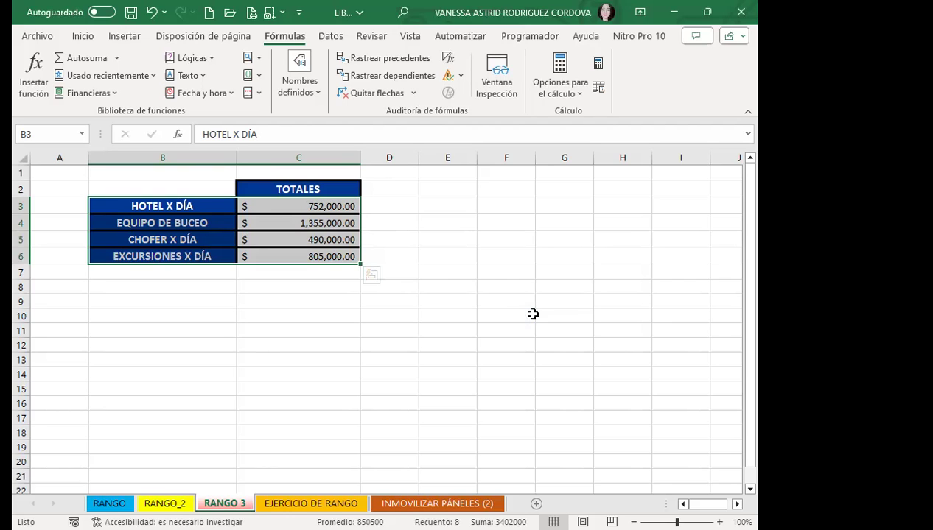
- Review the workbook names in Administrador de nombres, leaving CHOFER_X_DÍA unchanged, then close it
click(302, 92)
click(299, 141)
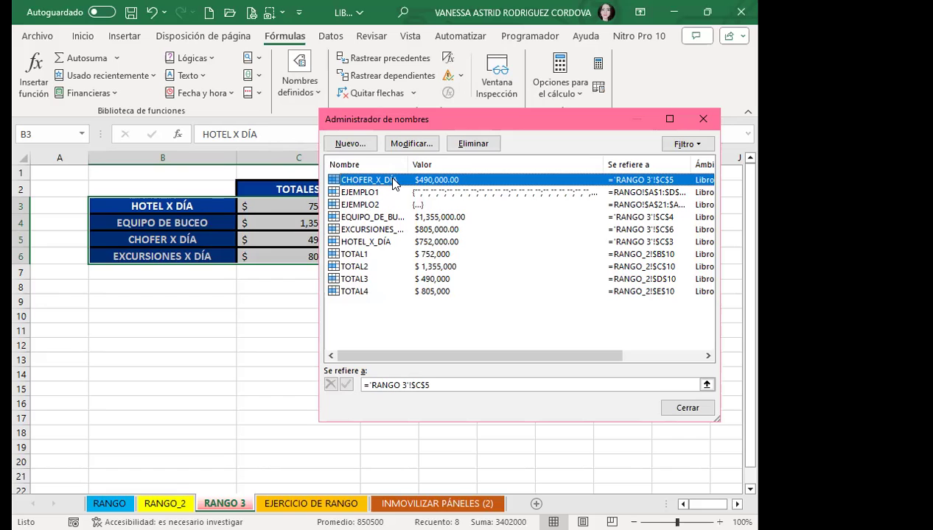
key(alt+m)
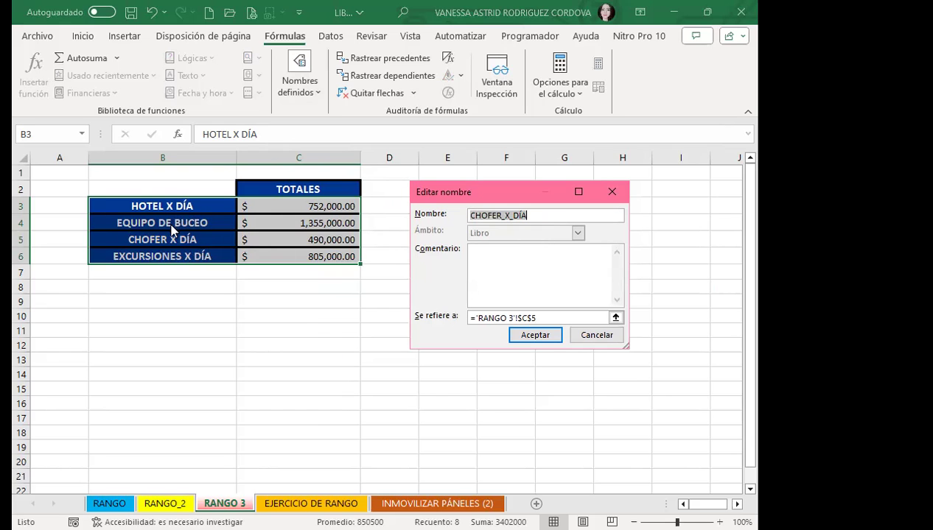
click(540, 336)
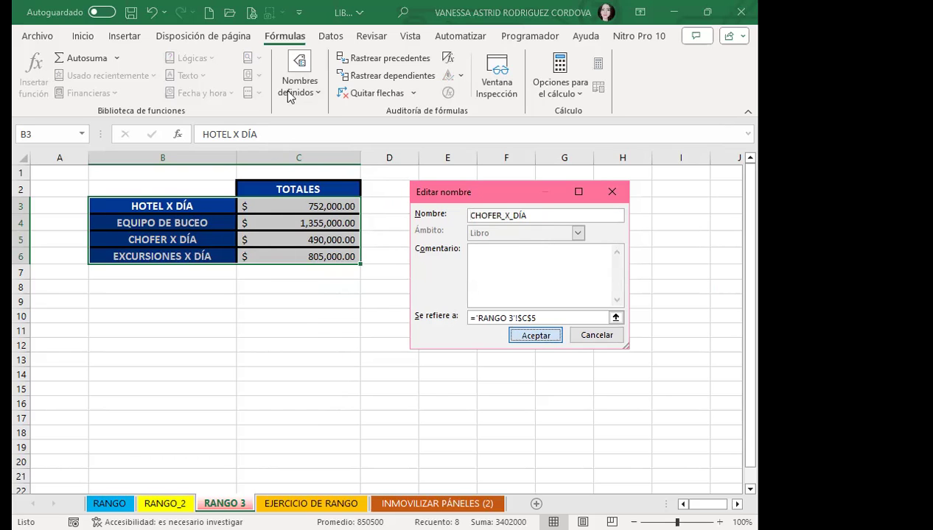
key(Return)
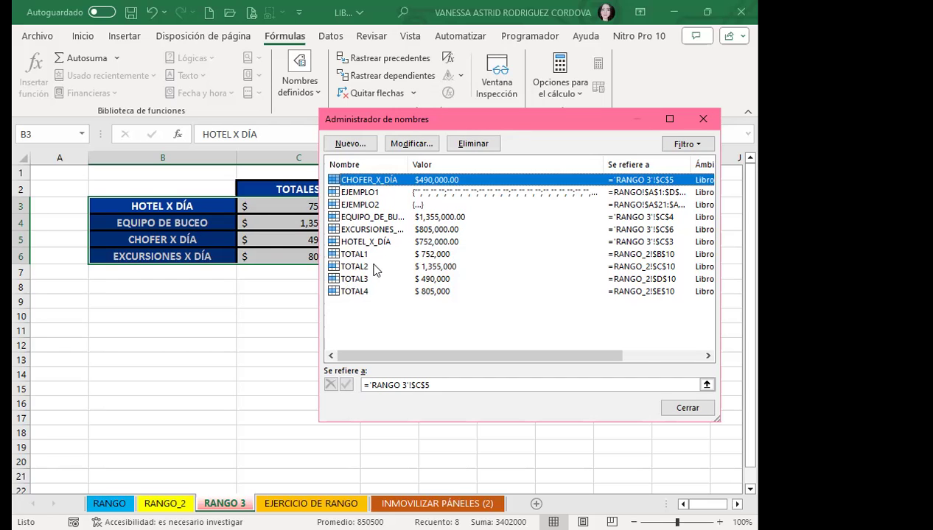
click(683, 407)
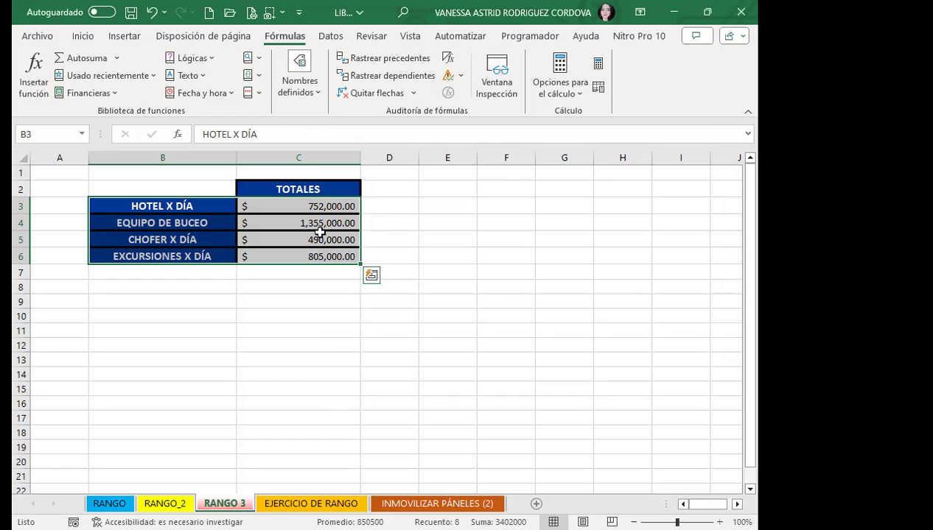
- Copy the RANGO_2 cost block B1:E7 with its headers
click(170, 503)
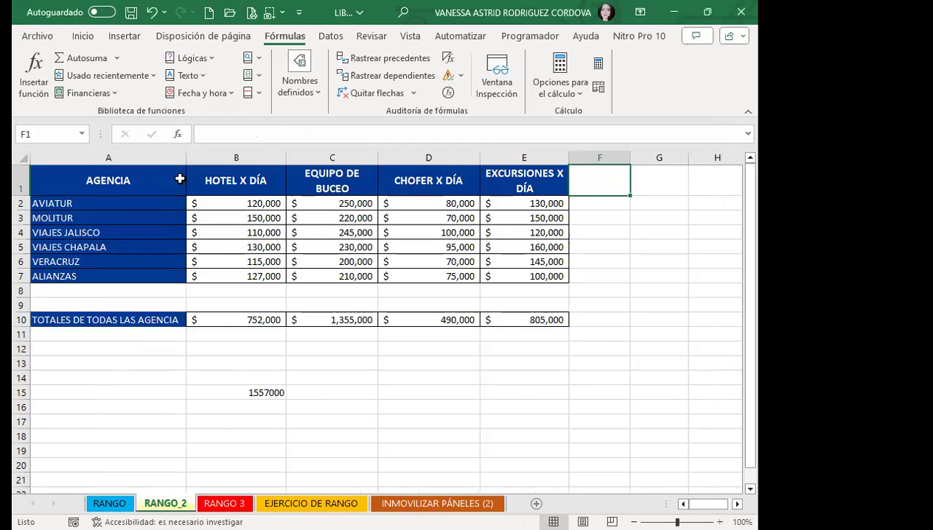
drag(207, 176, 507, 278)
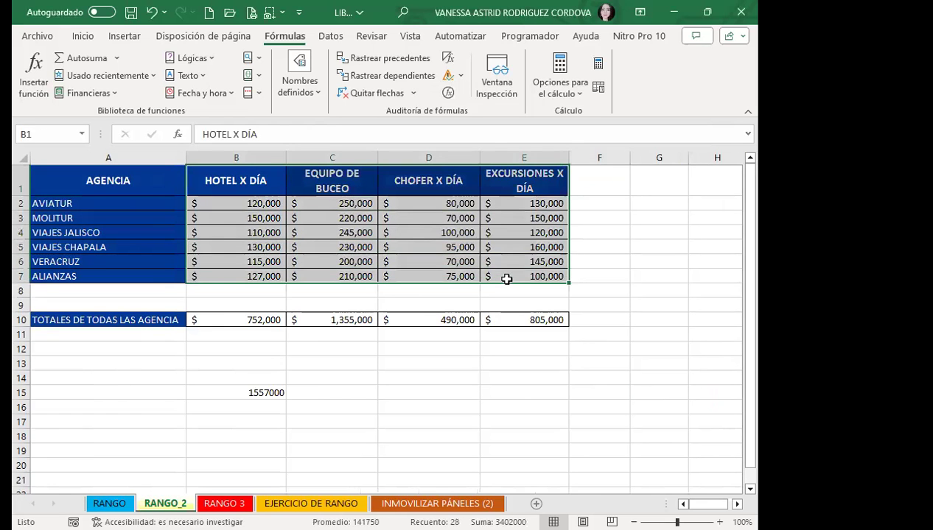
key(ctrl+c)
- Trial-paste the copied block at A25, then undo the paste
scroll(121, 302, down, 6)
click(123, 274)
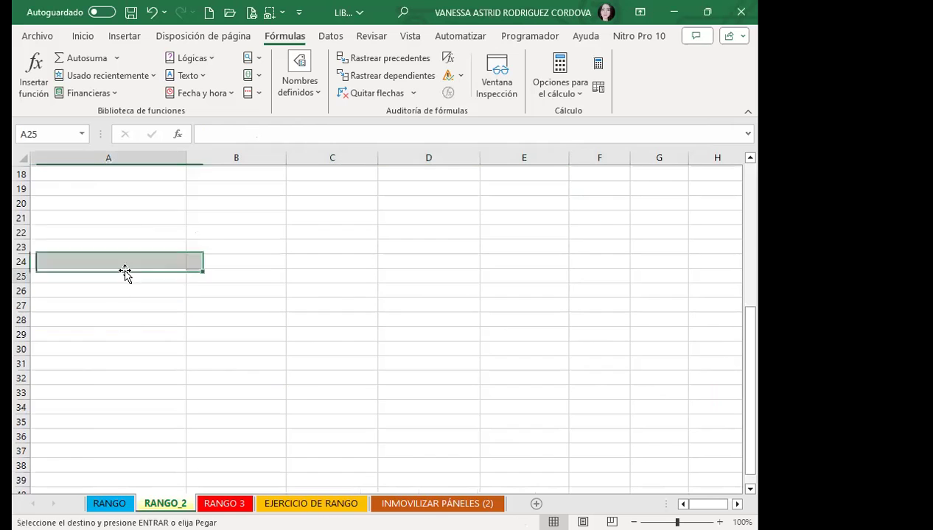
click(83, 36)
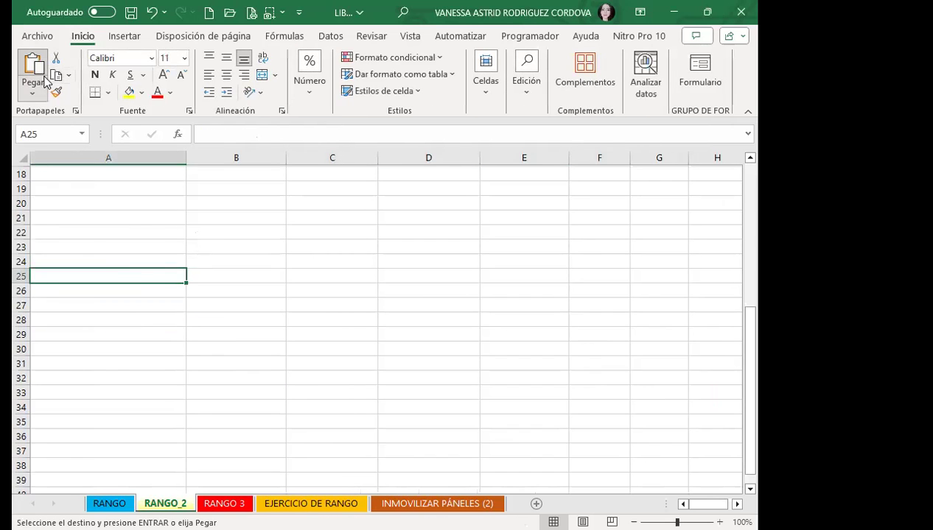
click(32, 93)
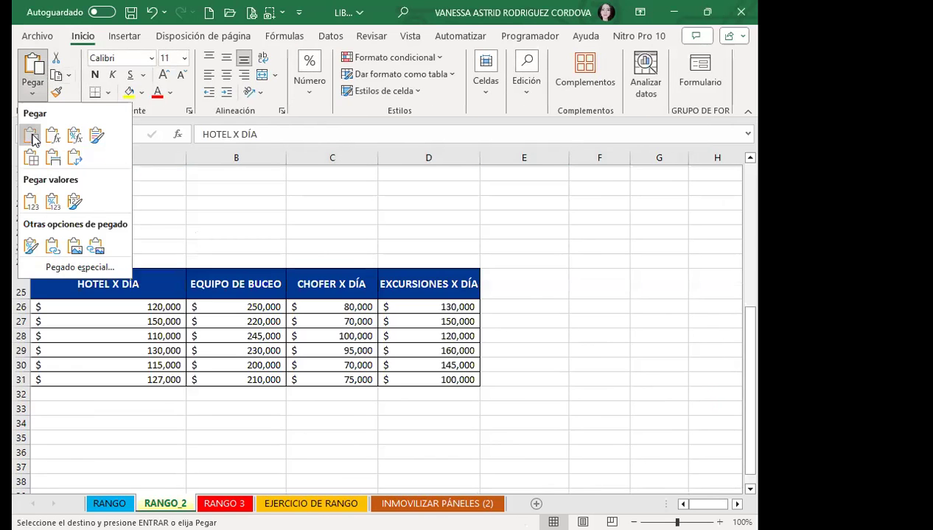
click(31, 135)
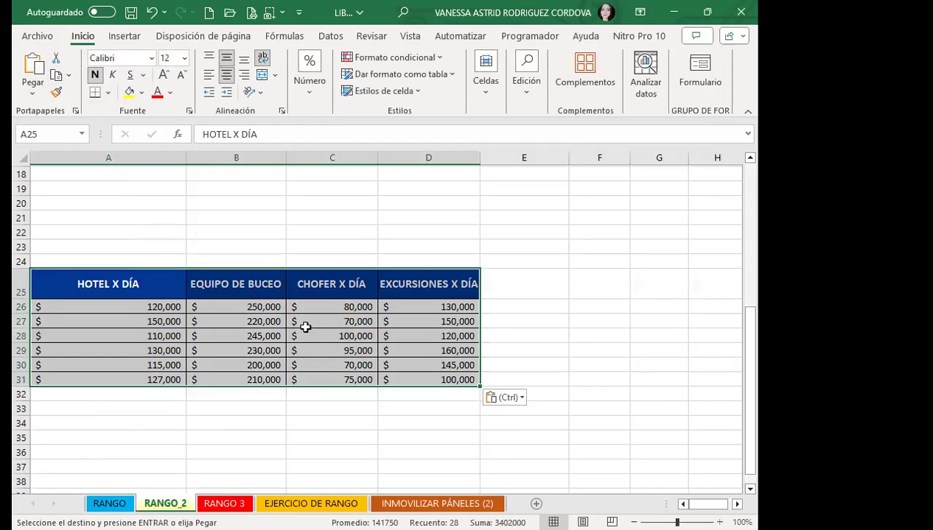
key(ctrl+z)
scroll(146, 258, up, 6)
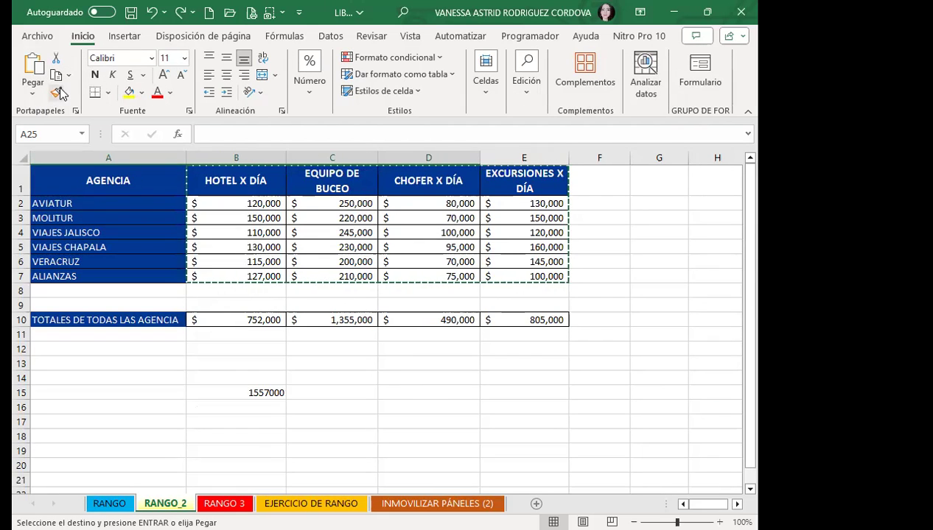
- Paste the copied price table starting at B25
scroll(172, 358, down, 7)
click(228, 233)
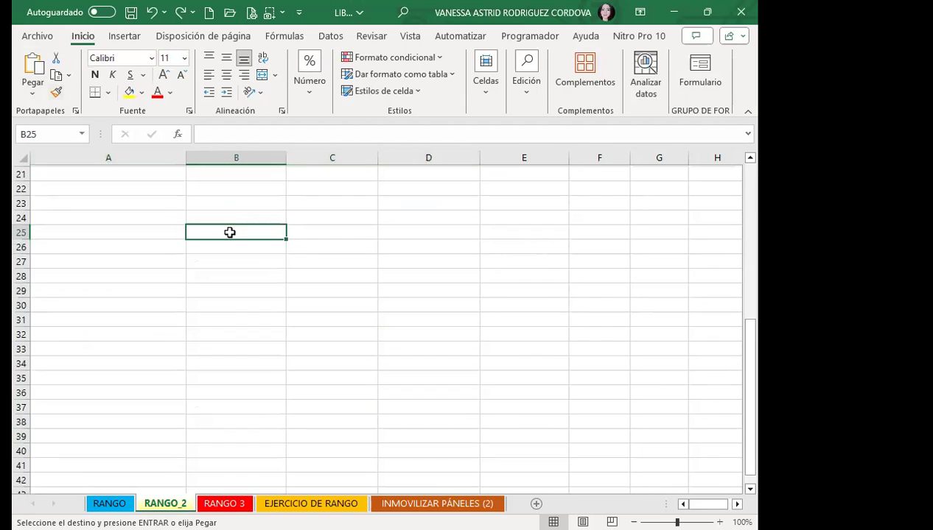
click(31, 93)
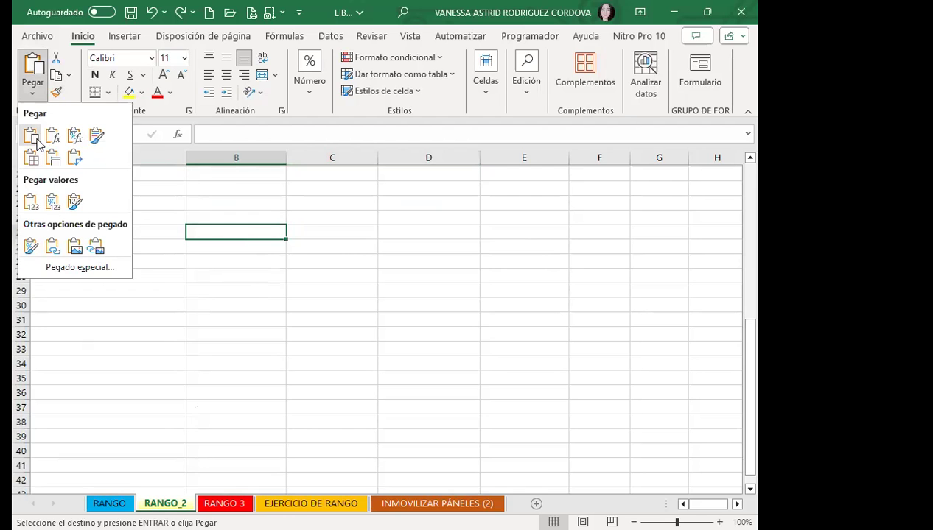
click(31, 136)
scroll(229, 262, up, 4)
scroll(85, 224, up, 3)
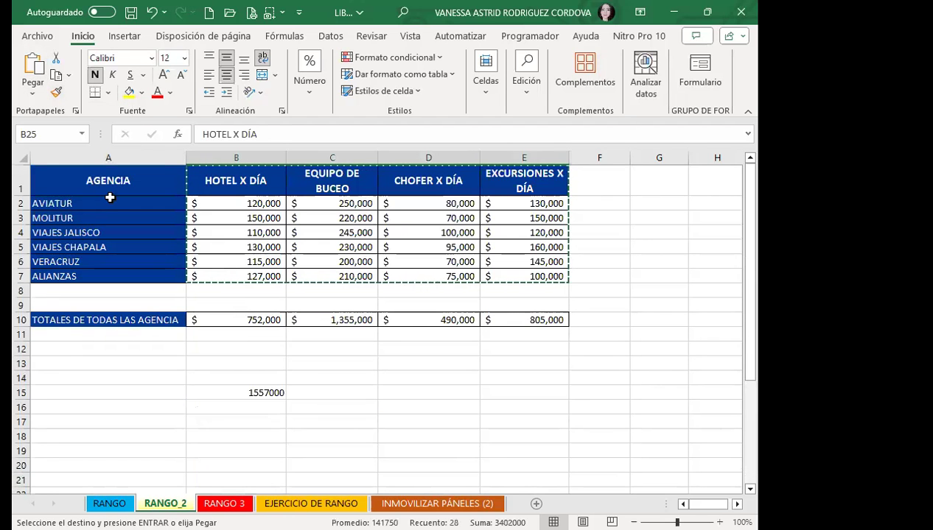
- Transpose-paste agency names AVIATUR to VIAJES CHAPALA across row 25 and make that row taller
drag(136, 203, 135, 247)
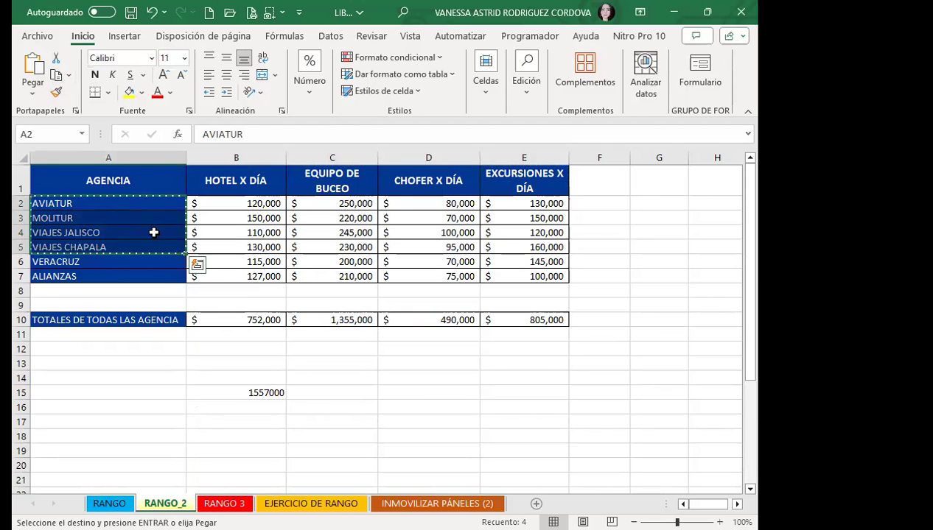
scroll(251, 234, down, 8)
scroll(251, 234, up, 3)
click(223, 272)
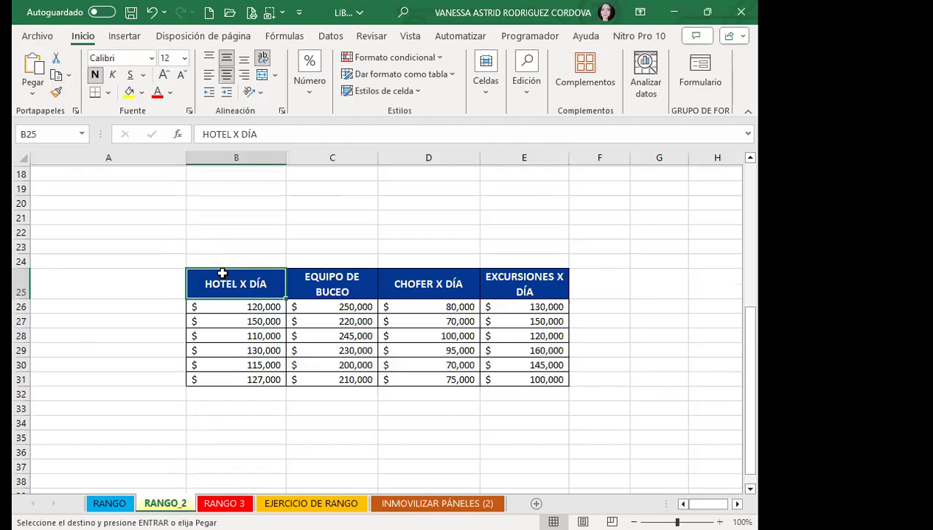
click(33, 94)
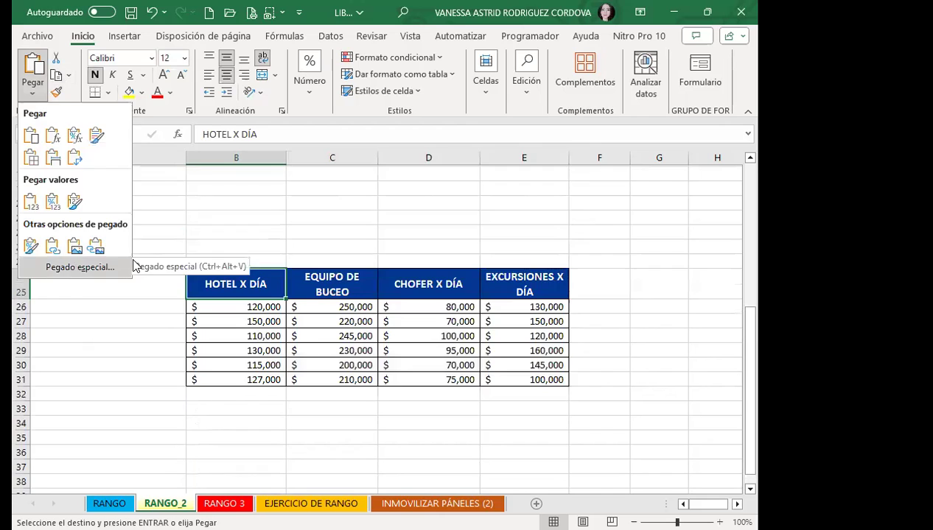
click(77, 268)
click(531, 372)
click(574, 393)
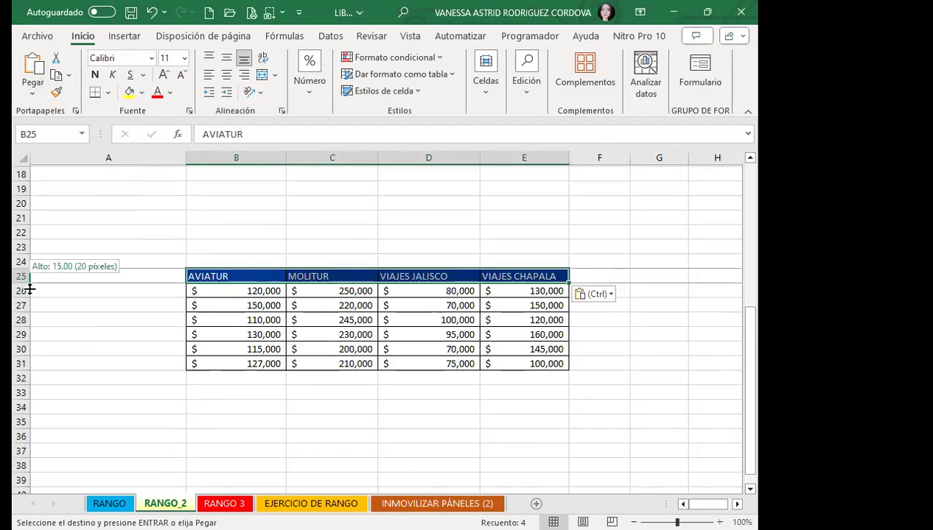
drag(30, 284, 30, 304)
drag(233, 285, 490, 296)
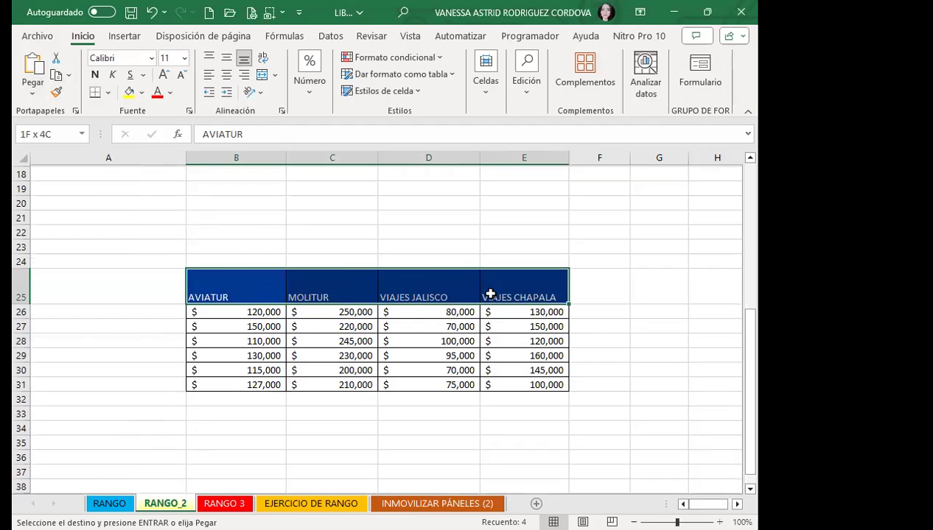
- Center the B25:E25 agency headers horizontally and vertically, and make them bold
click(226, 75)
click(226, 58)
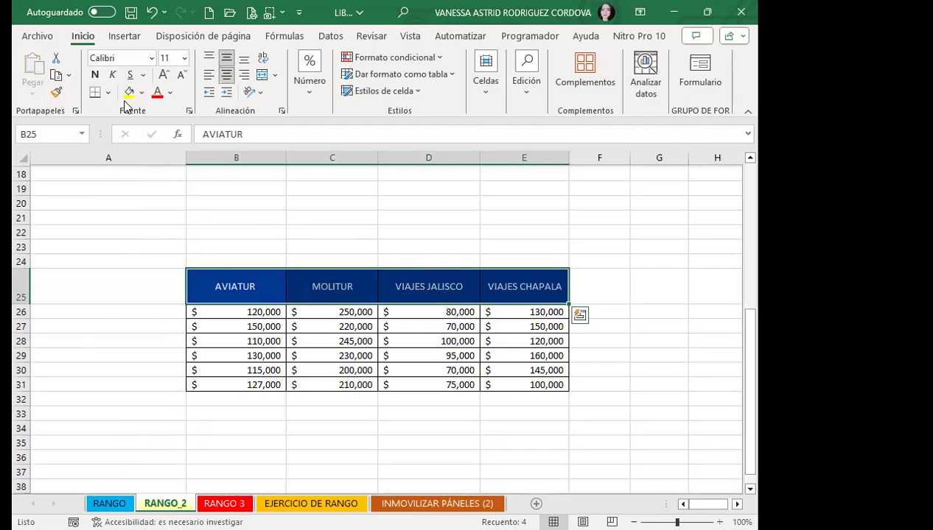
click(95, 75)
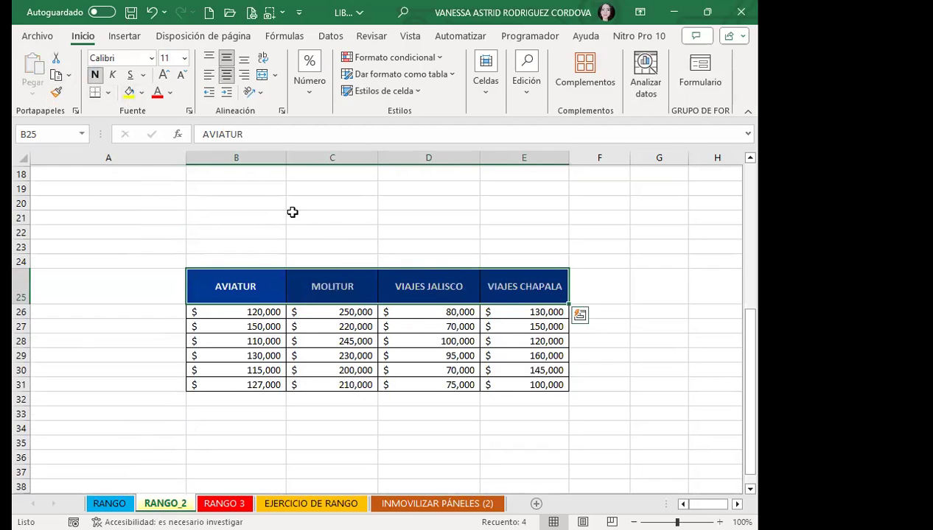
click(320, 210)
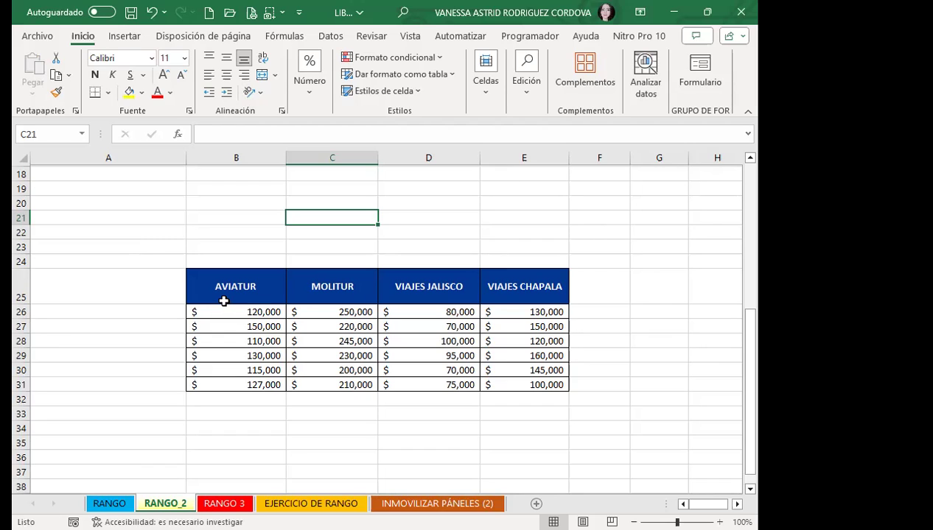
scroll(224, 301, down, 1)
scroll(223, 301, down, 1)
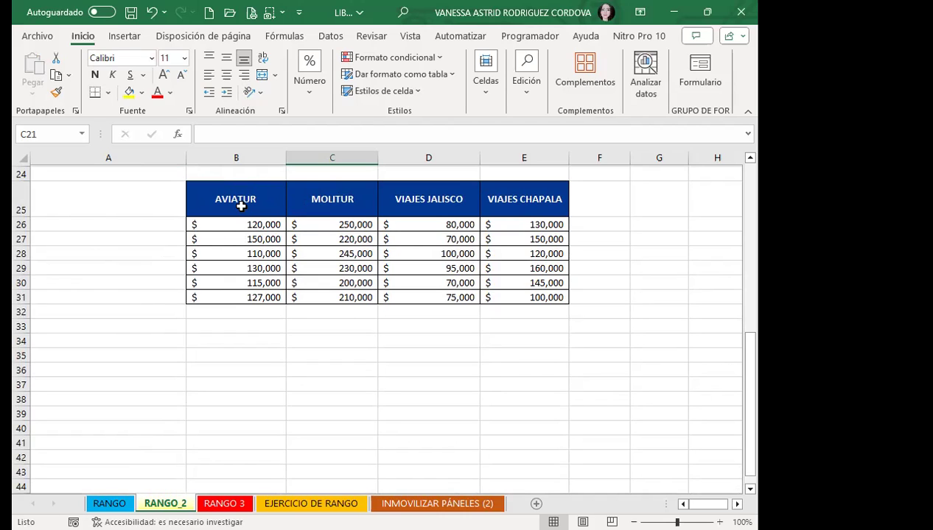
- Select B25:E31 and open Crear desde la selección with Fila superior checked
drag(234, 225, 232, 298)
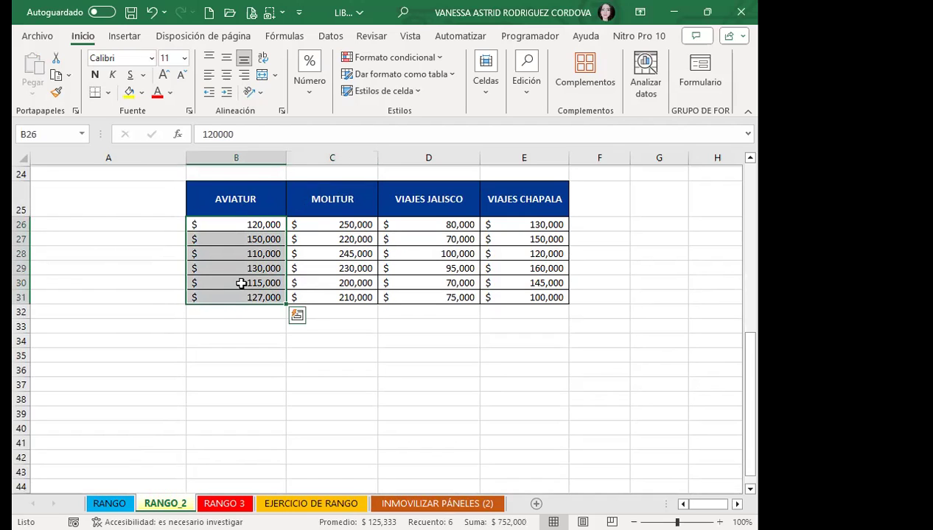
click(232, 283)
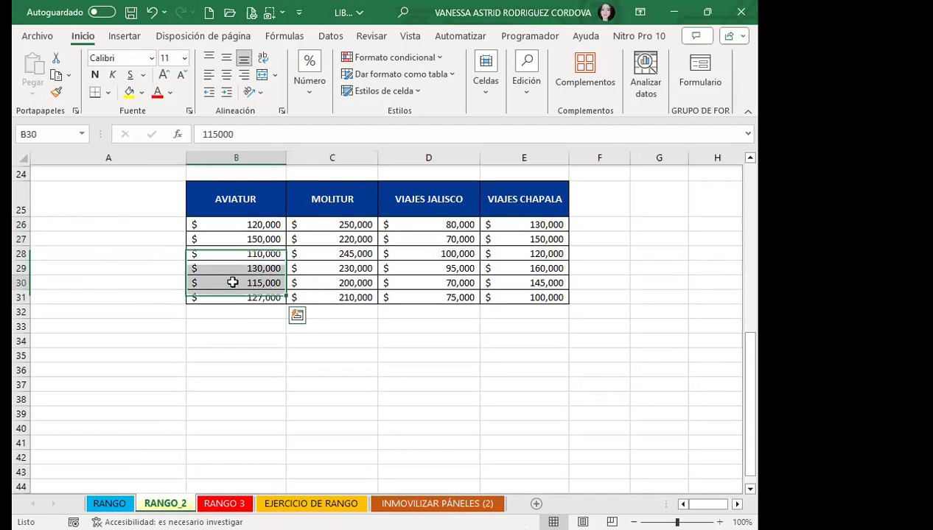
click(280, 196)
mouse_move(279, 196)
mouse_down()
mouse_move(506, 295)
mouse_move(528, 283)
mouse_up()
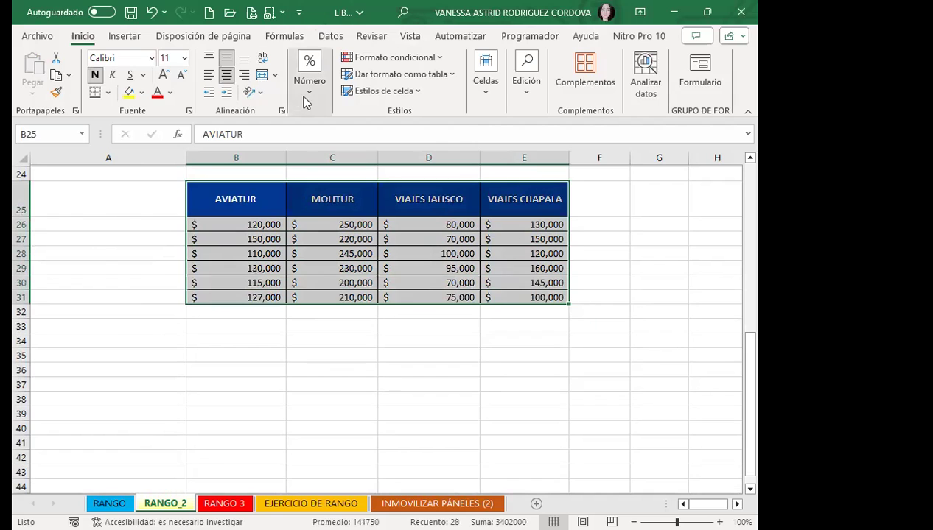
click(287, 34)
click(289, 91)
click(363, 164)
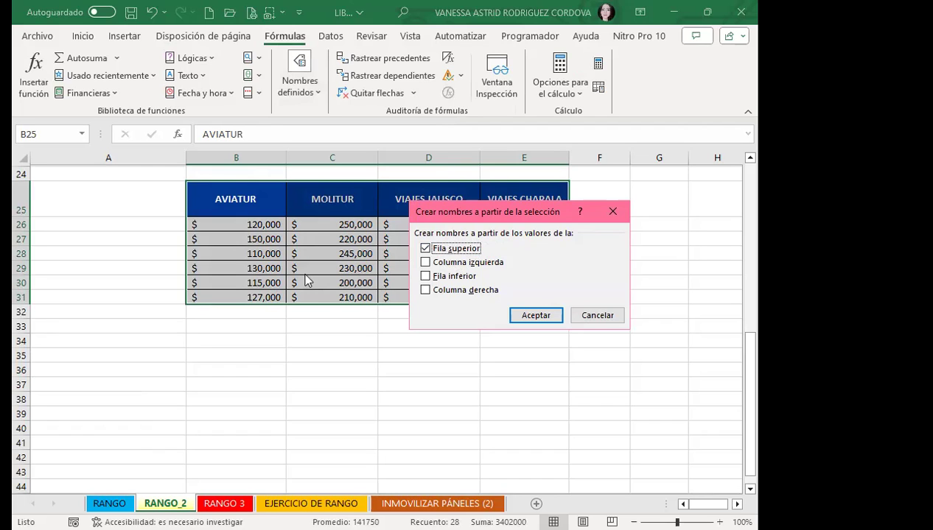
- Create names AVIATUR through VIAJES CHAPALA from the top-row headers
click(536, 315)
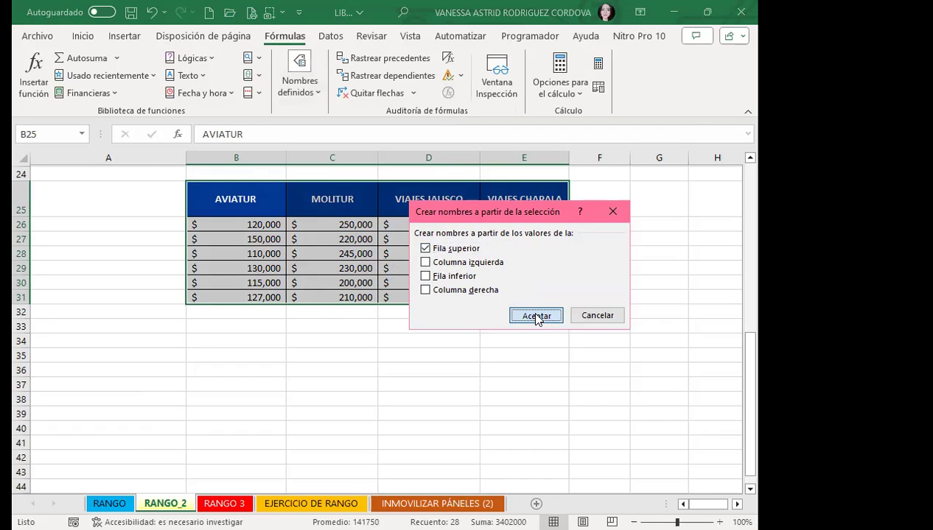
click(293, 89)
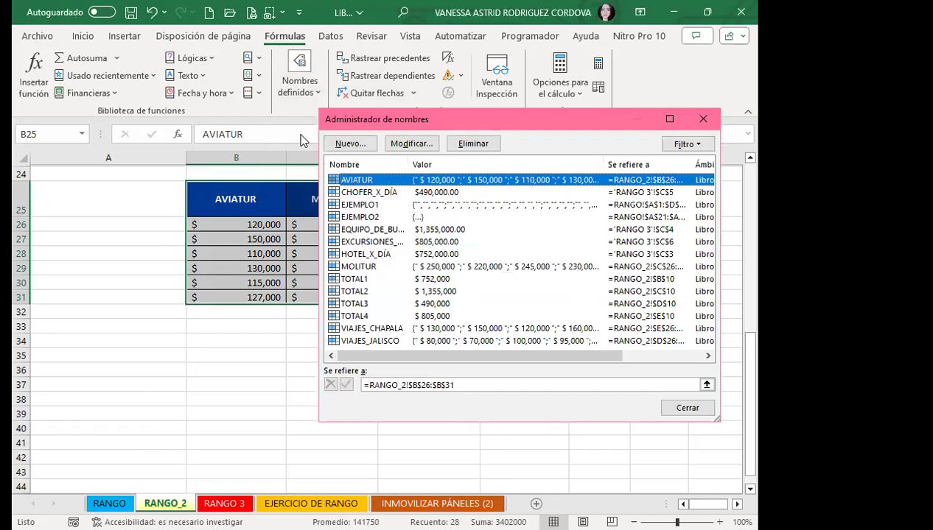
scroll(341, 199, right, 3)
scroll(341, 199, left, 1)
scroll(341, 199, left, 2)
- Inspect the AVIATUR name (B26:B31) in Administrador de nombres, widen the list, and close it
double_click(372, 181)
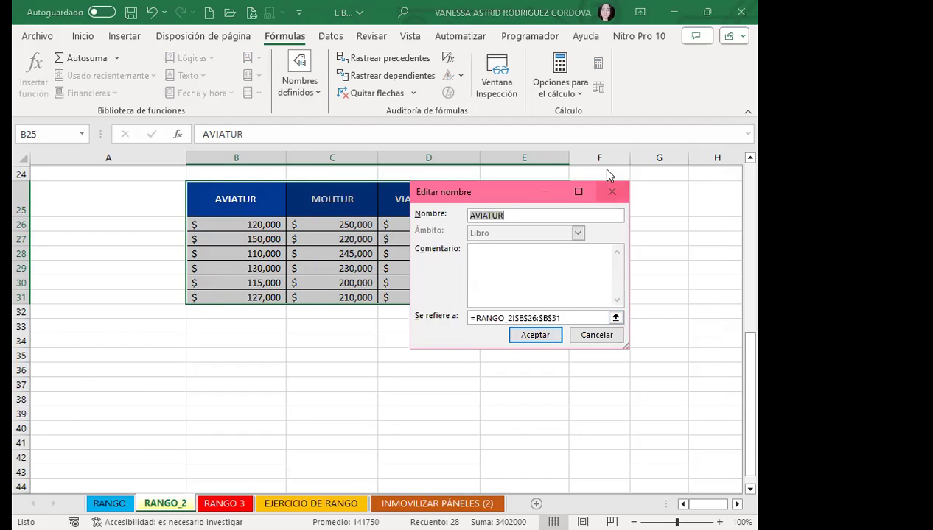
click(611, 191)
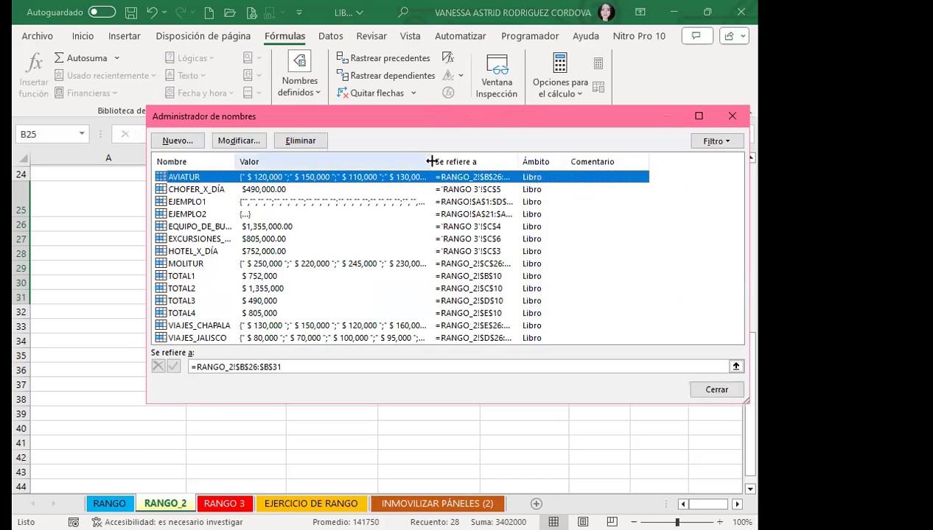
drag(431, 161, 600, 162)
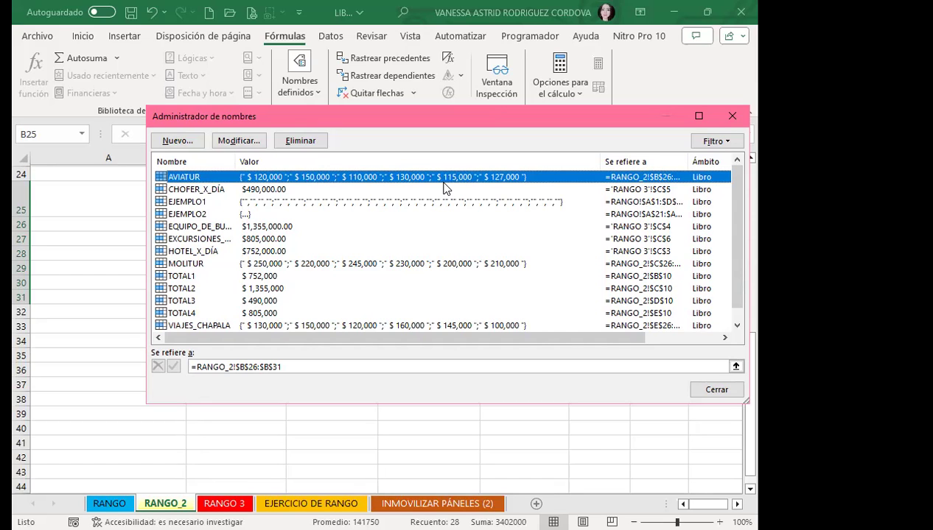
click(732, 118)
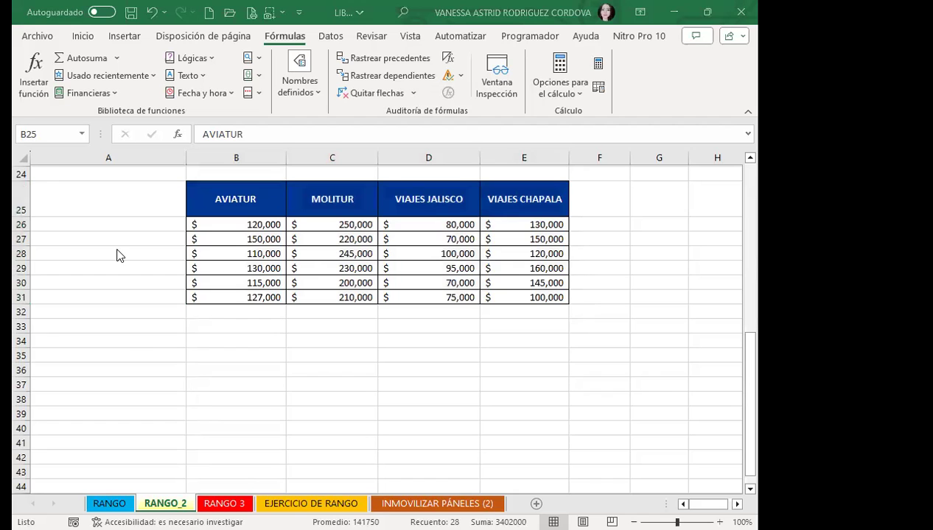
- Scroll to row 1 and select the whole agency cost table A1:E7 with headers and names
scroll(125, 294, up, 2)
scroll(133, 347, up, 4)
scroll(133, 347, up, 2)
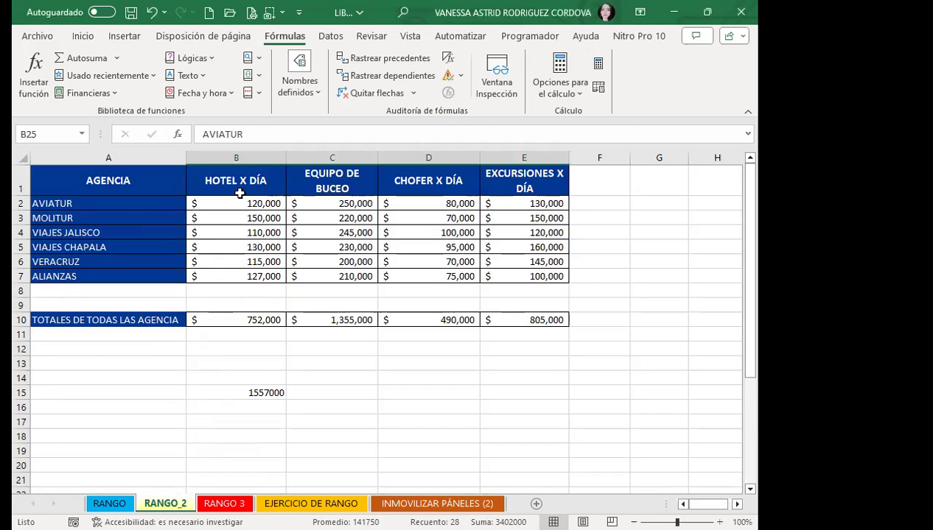
mouse_move(95, 200)
mouse_down()
mouse_move(394, 233)
mouse_move(482, 272)
mouse_up()
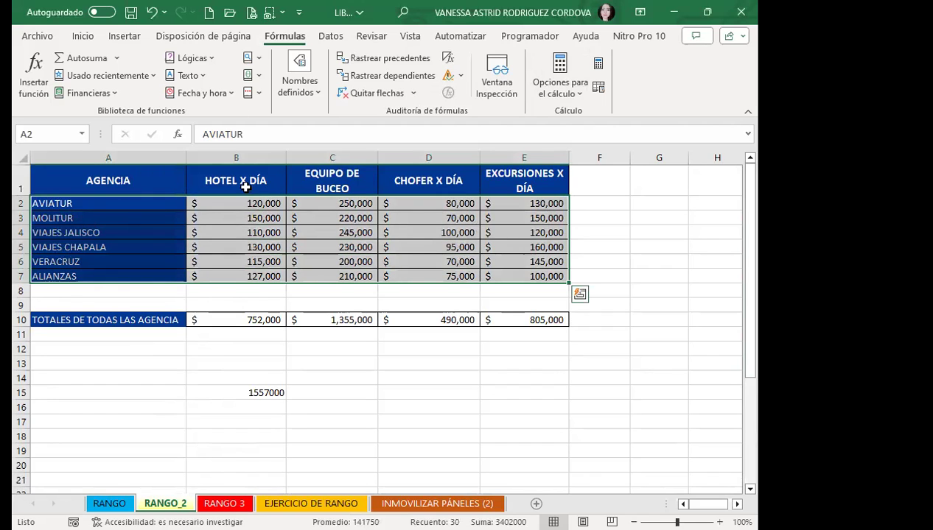
drag(245, 179, 494, 181)
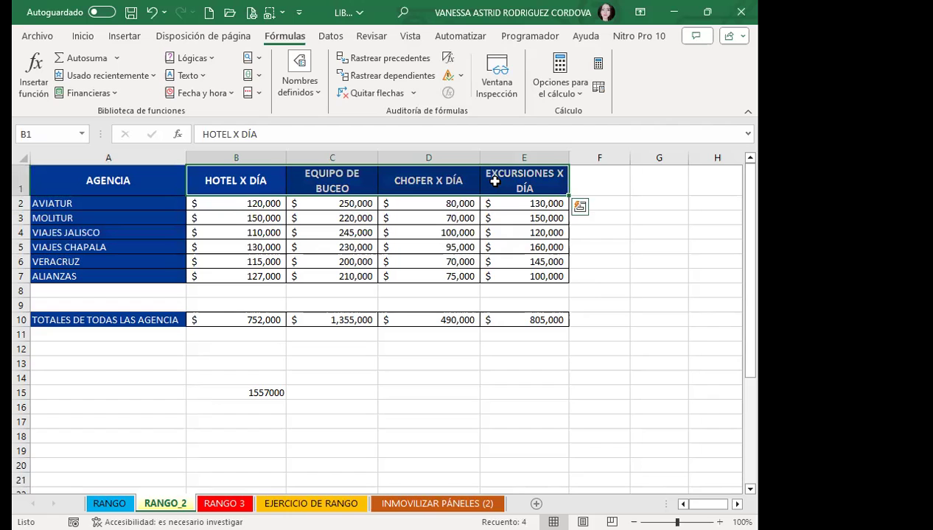
click(252, 218)
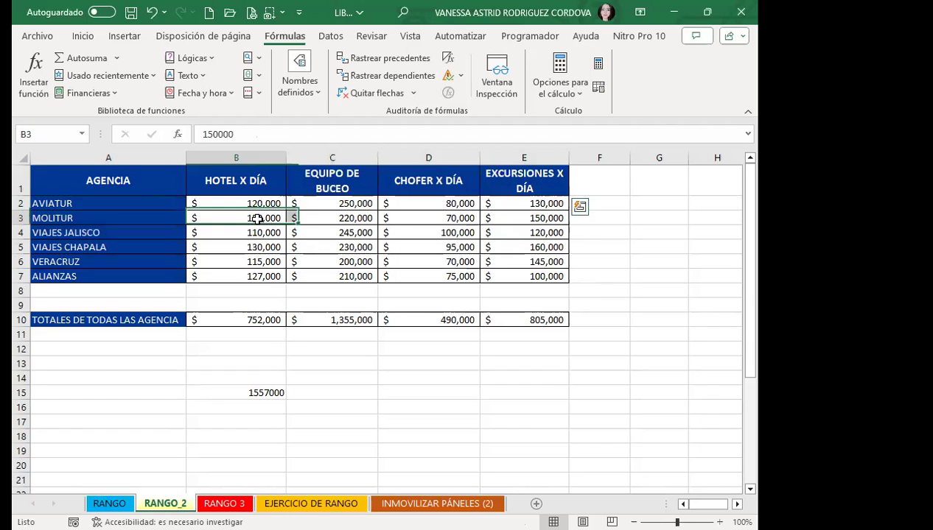
mouse_move(122, 181)
mouse_down()
mouse_move(532, 283)
mouse_move(532, 271)
mouse_up()
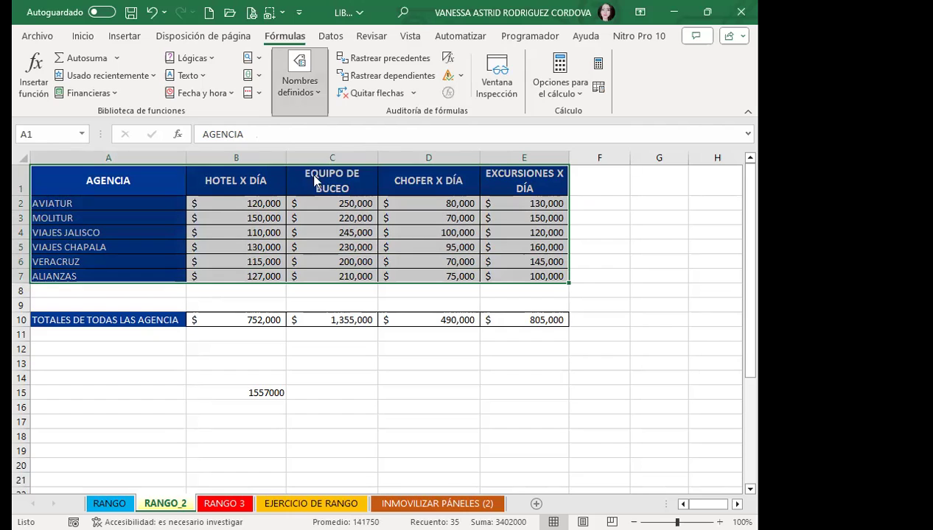
- Start creating names from the agency table, toggling Columna izquierda off and back on
click(391, 164)
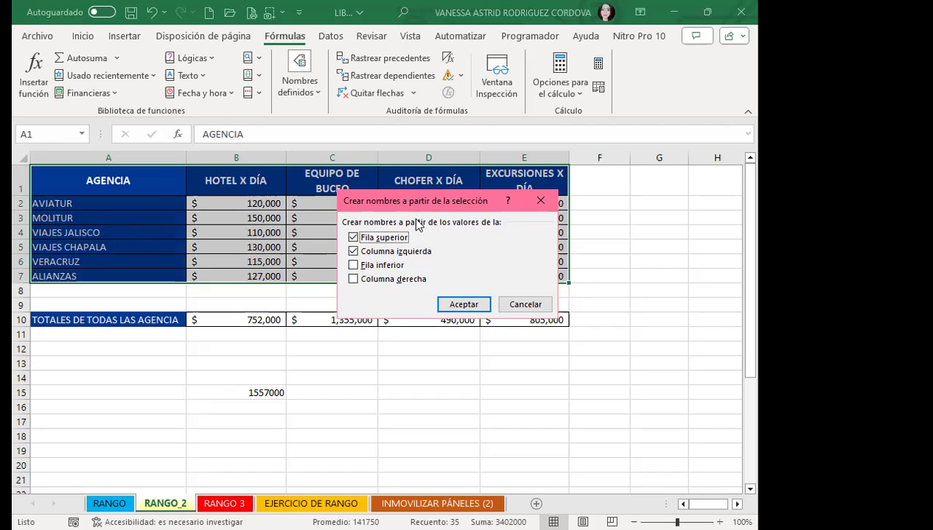
click(353, 252)
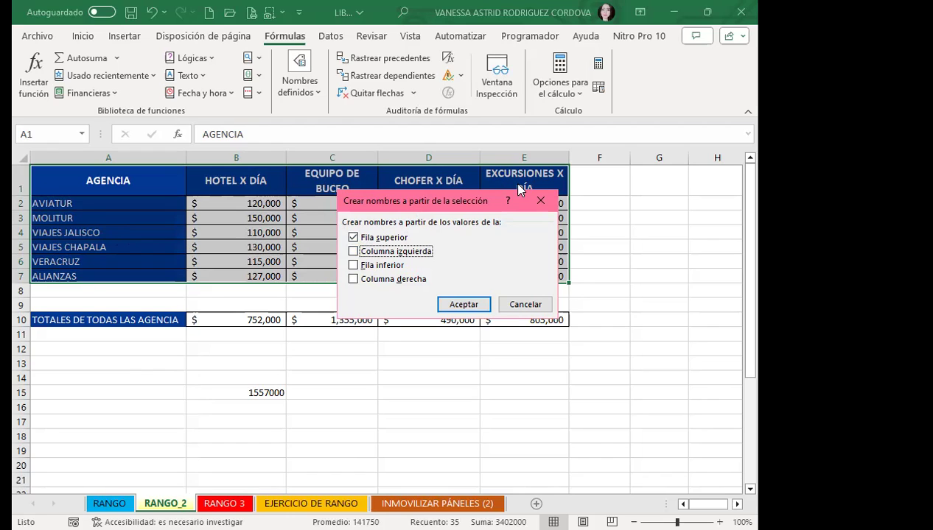
click(353, 252)
drag(405, 198, 372, 34)
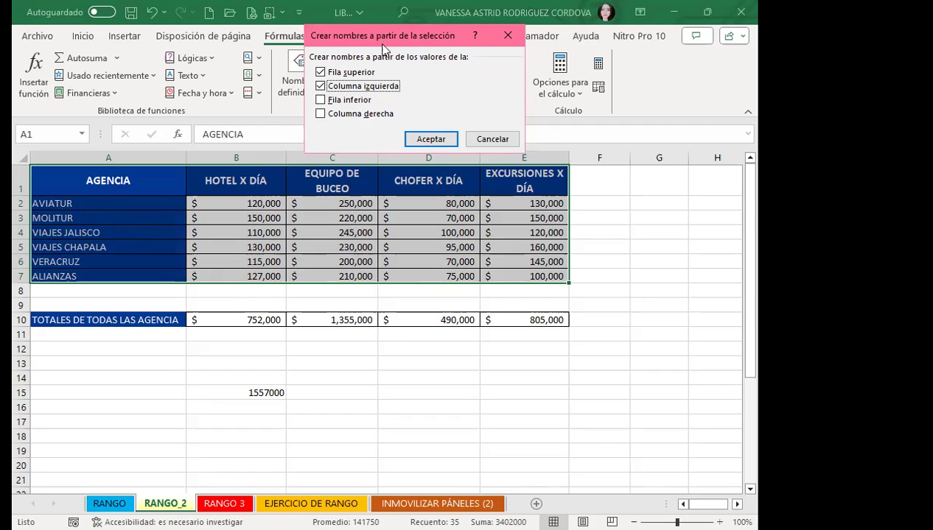
drag(407, 37, 413, 151)
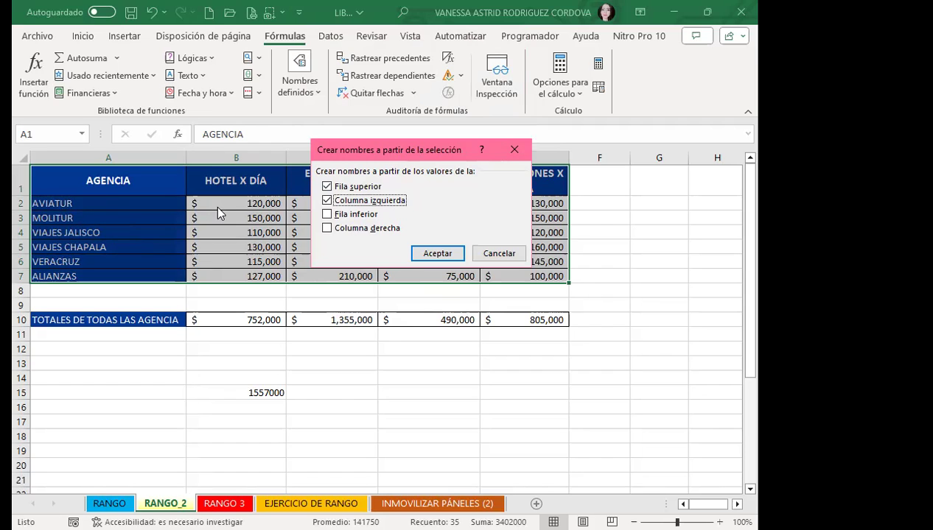
- Compare Fila superior against Columna izquierda as name sources, close the dialog, and reselect A1:E7
click(327, 186)
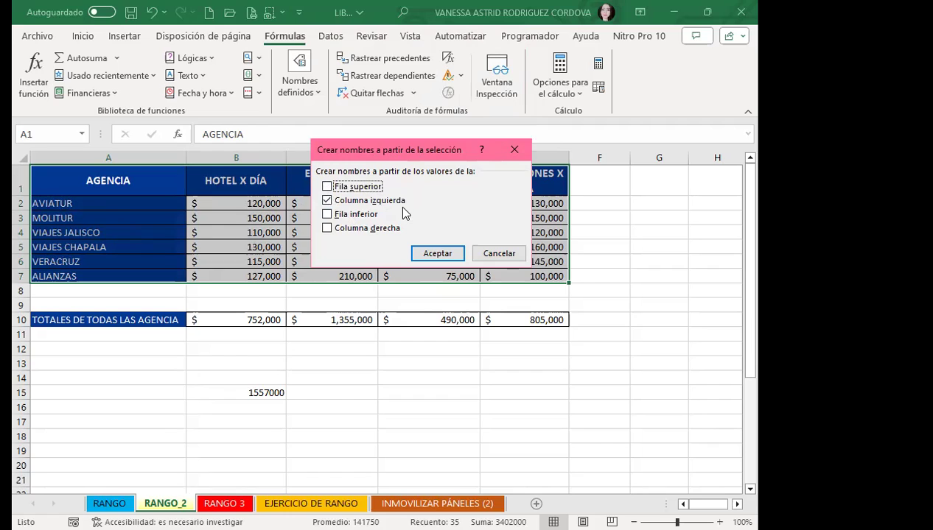
click(326, 200)
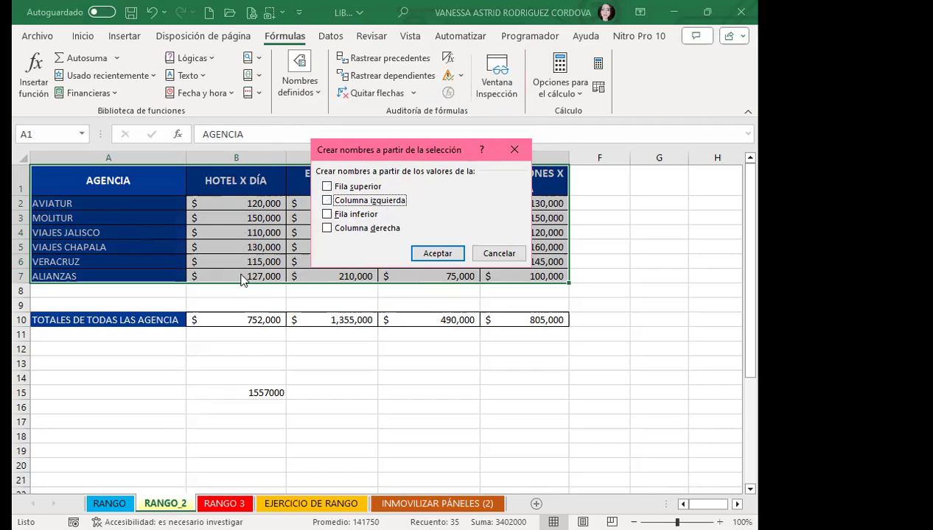
click(329, 187)
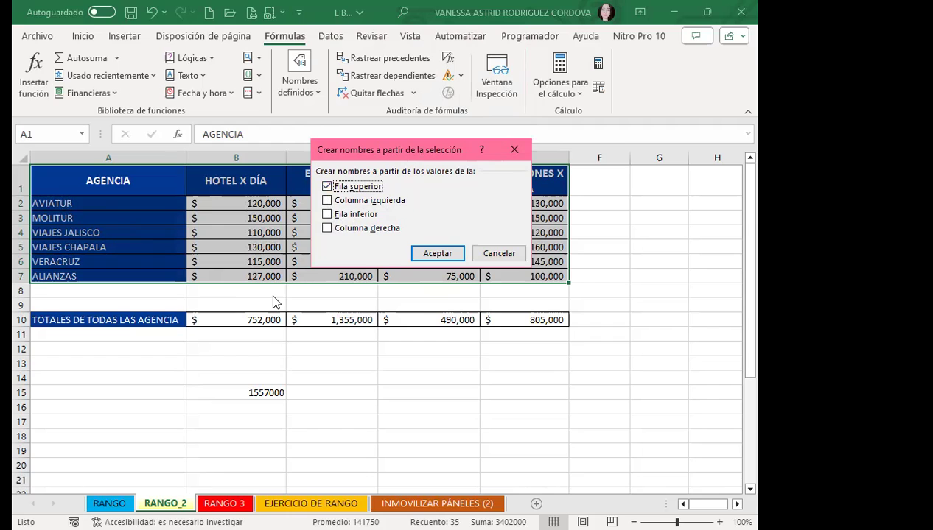
click(326, 201)
click(326, 187)
click(326, 186)
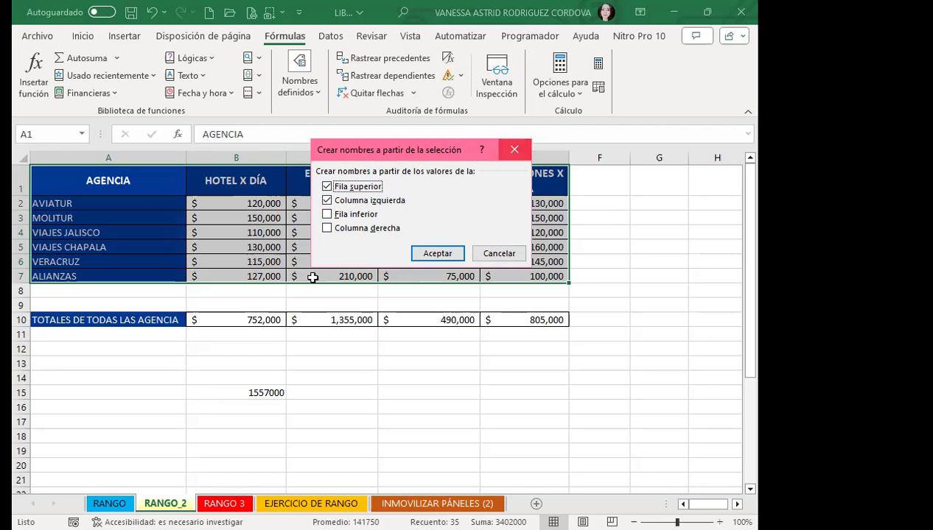
key(Return)
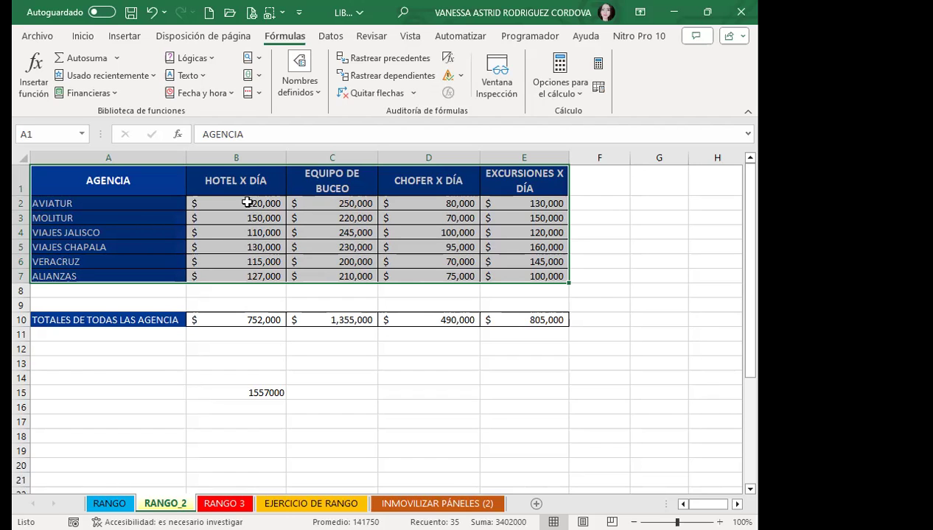
click(145, 184)
drag(145, 184, 527, 277)
- On RANGO 3, name the four totals in B3:C6 after their left-column labels, such as HOTEL X DÍA
click(224, 503)
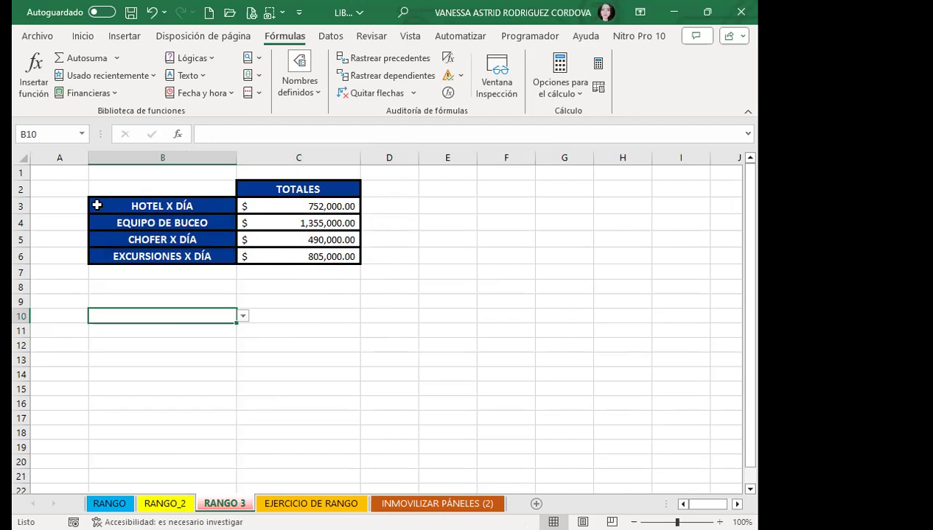
click(155, 212)
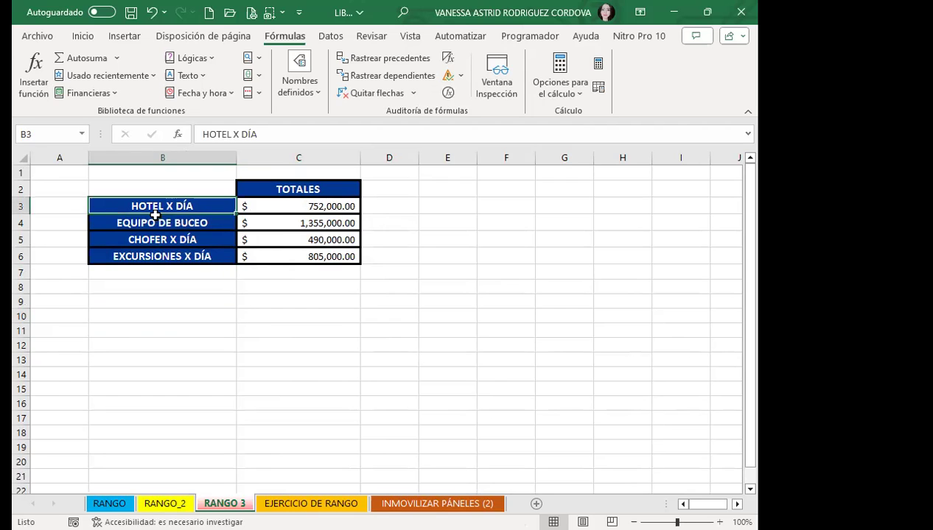
drag(156, 215, 275, 252)
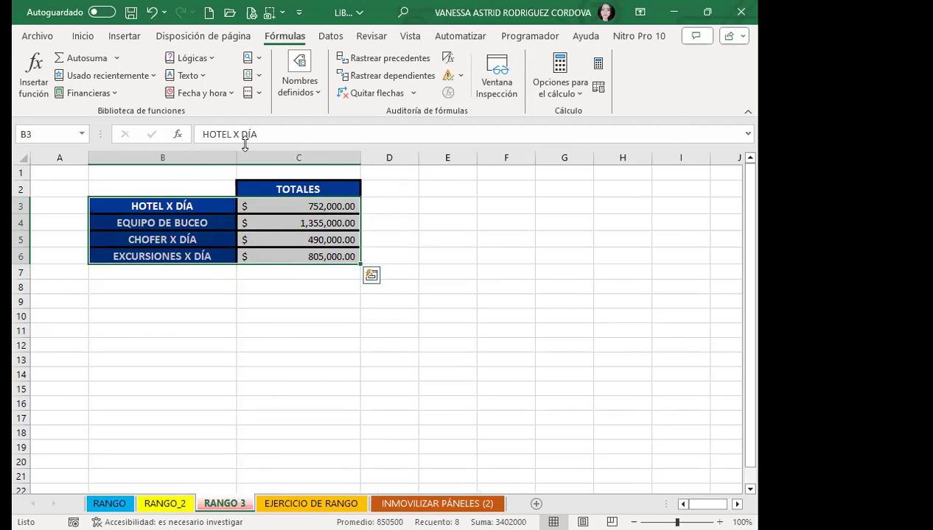
click(289, 90)
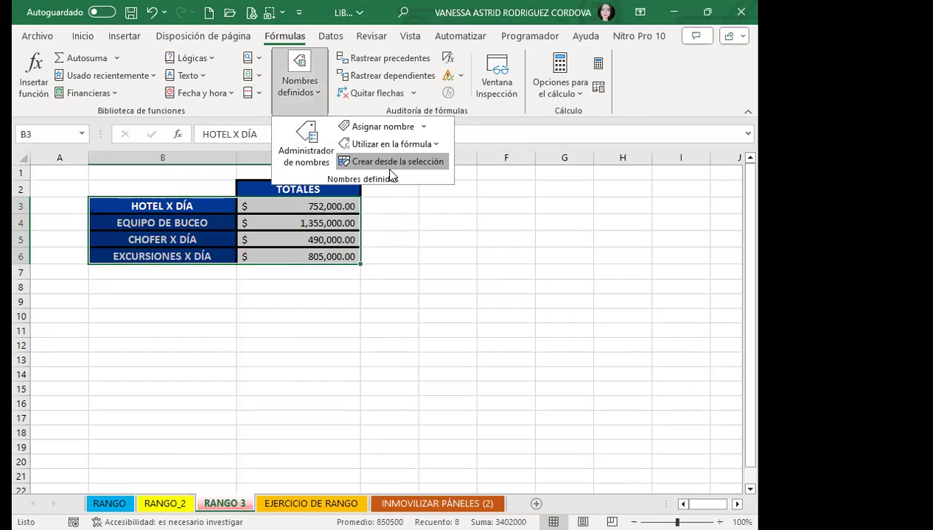
click(390, 162)
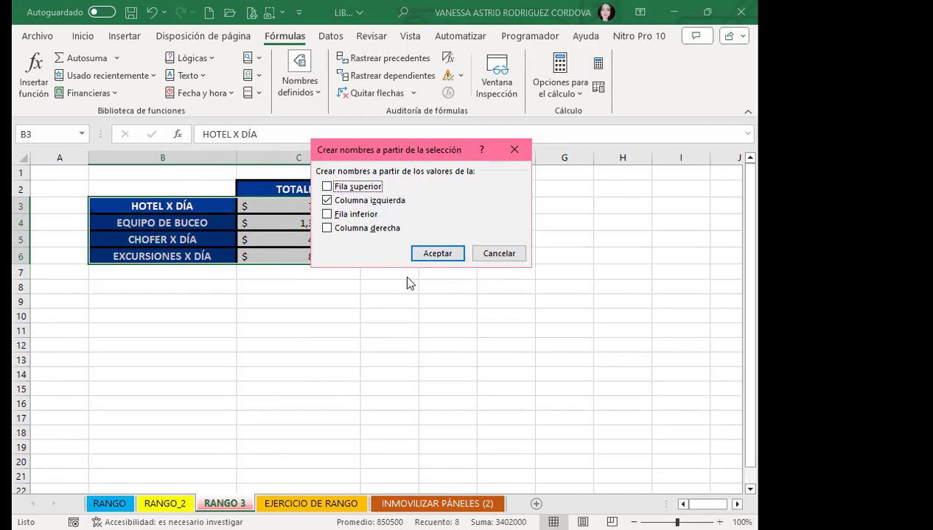
click(426, 255)
- On RANGO_2, preview naming B25:E31 from its top row, then close the dialog and scroll back up
click(165, 503)
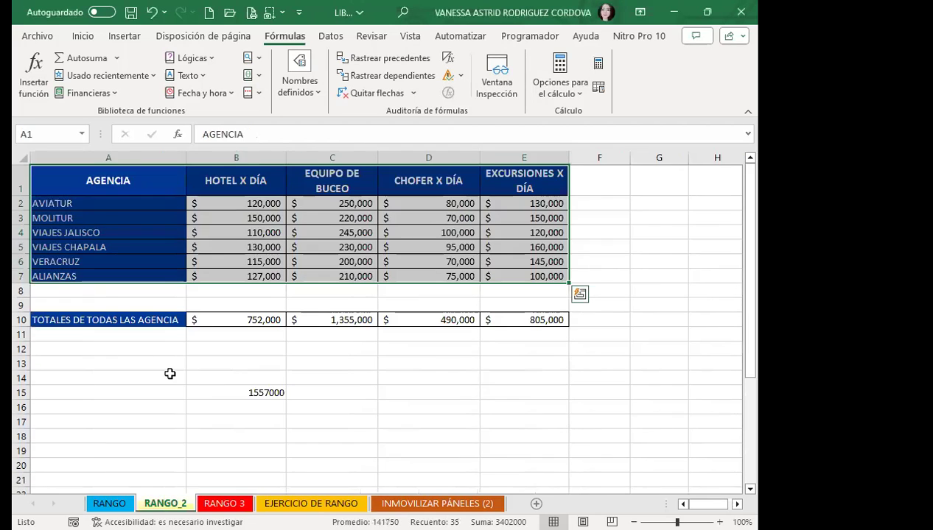
scroll(235, 270, down, 8)
mouse_move(247, 207)
mouse_down()
mouse_move(506, 272)
mouse_move(514, 297)
mouse_up()
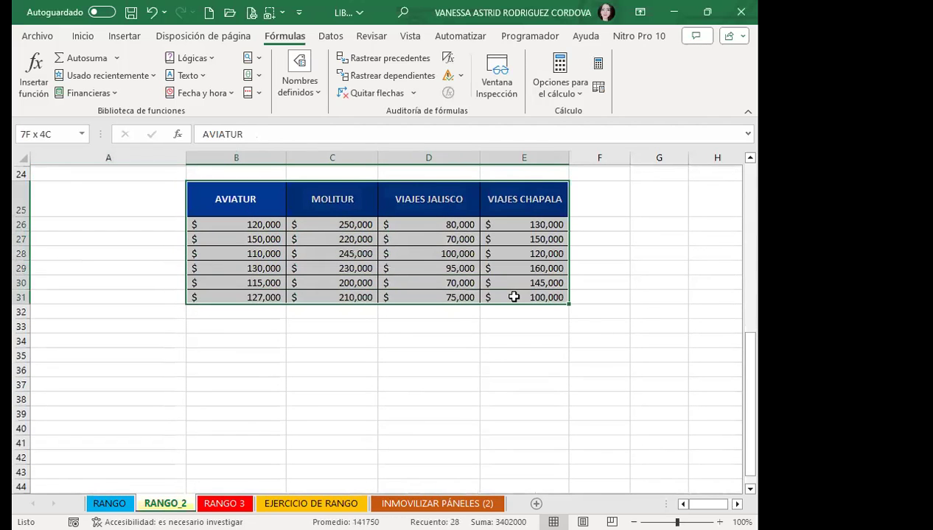
click(294, 84)
click(380, 164)
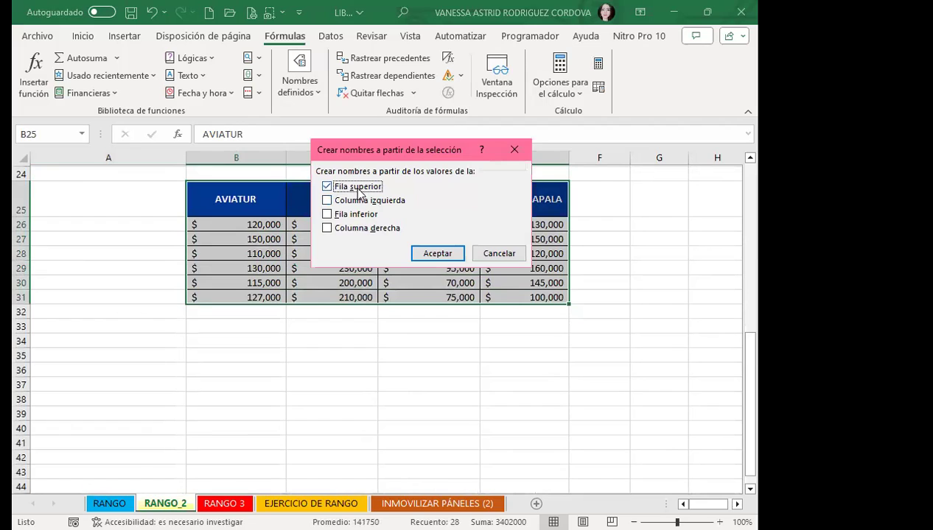
drag(410, 155, 394, 44)
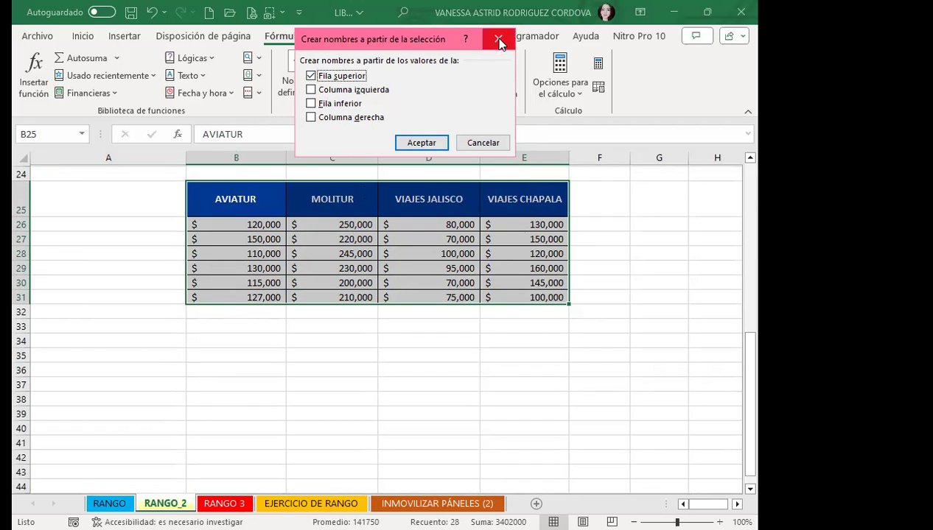
key(Return)
scroll(233, 300, up, 8)
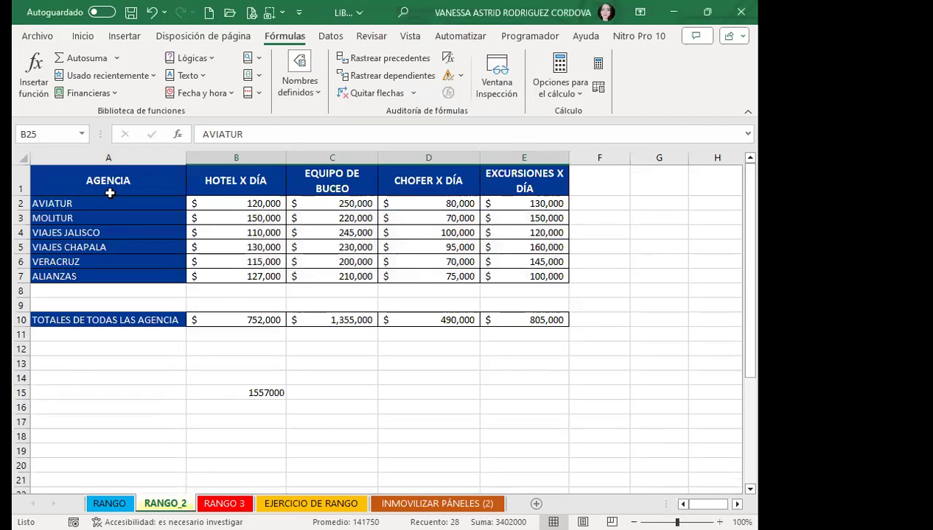
- For A1:E7, set Crear desde la selección to use only Columna izquierda
drag(53, 177, 513, 269)
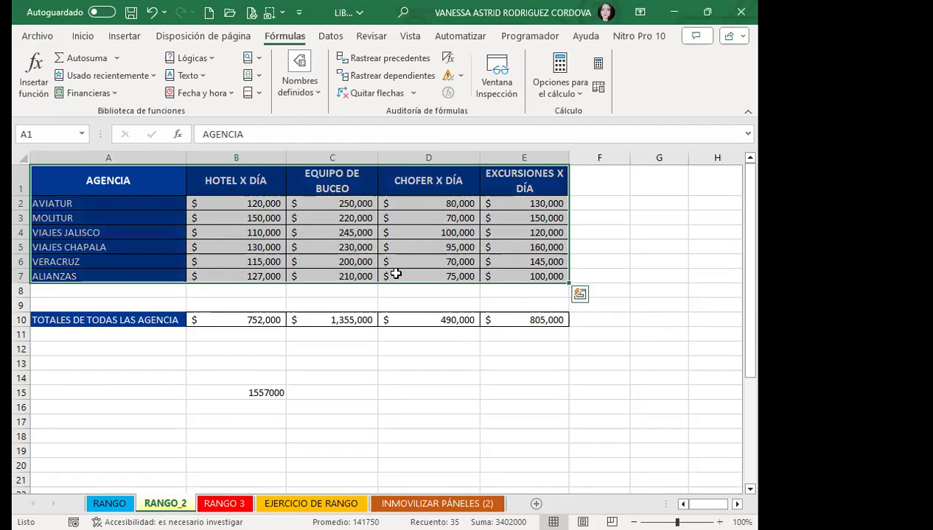
click(314, 92)
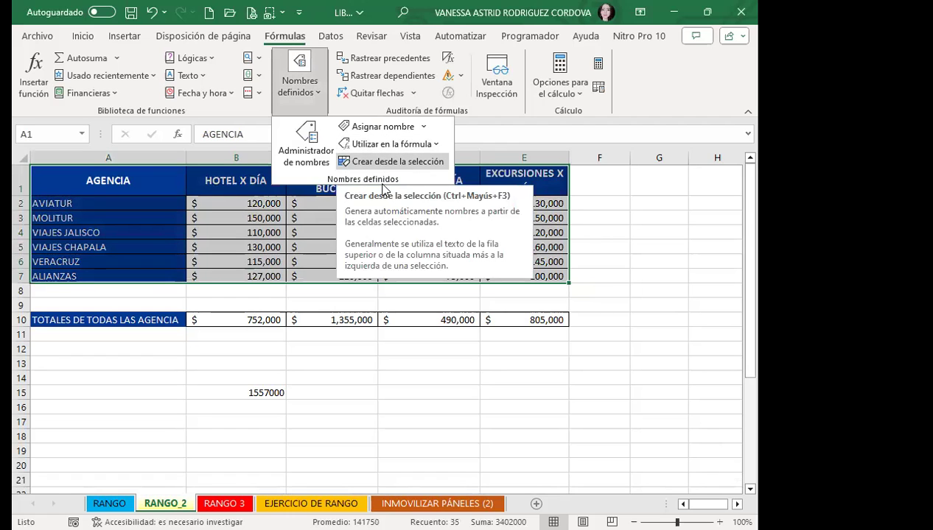
click(391, 162)
drag(404, 35, 495, 193)
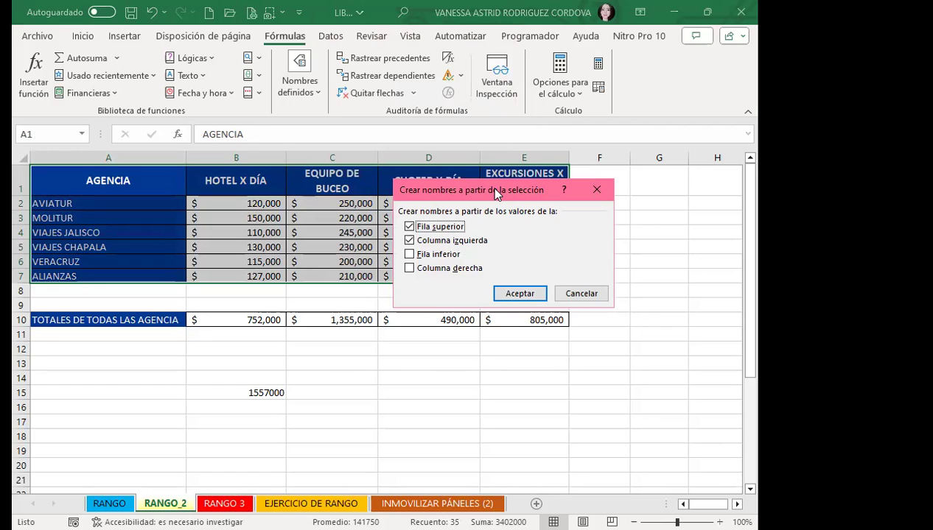
click(407, 228)
click(409, 226)
click(409, 241)
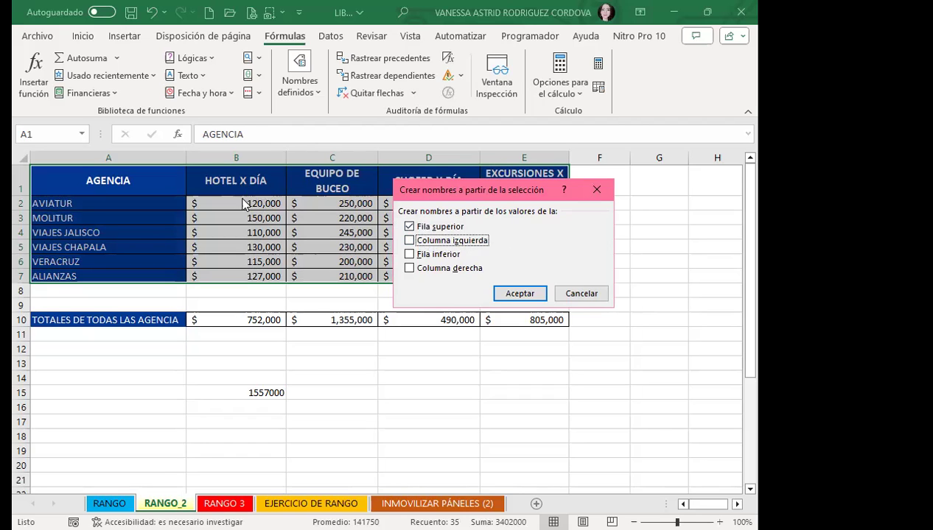
click(410, 241)
click(417, 227)
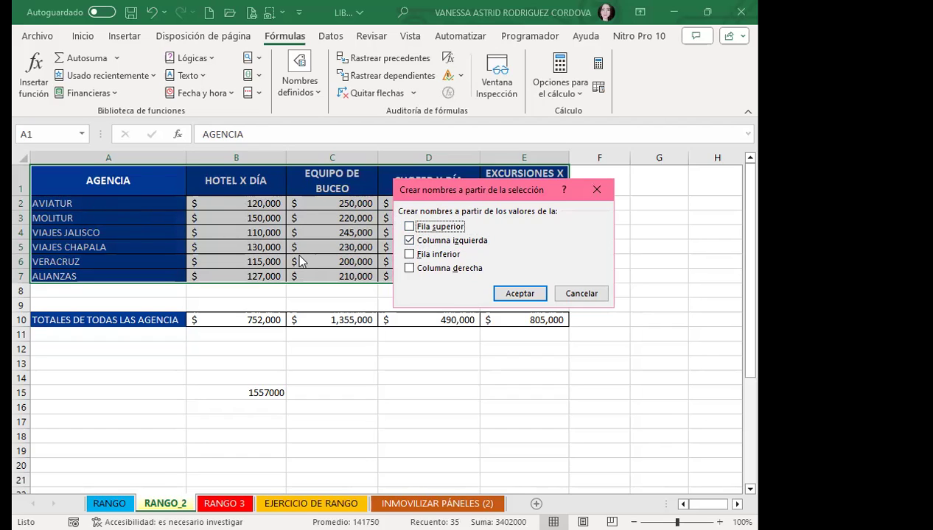
drag(469, 191, 317, 275)
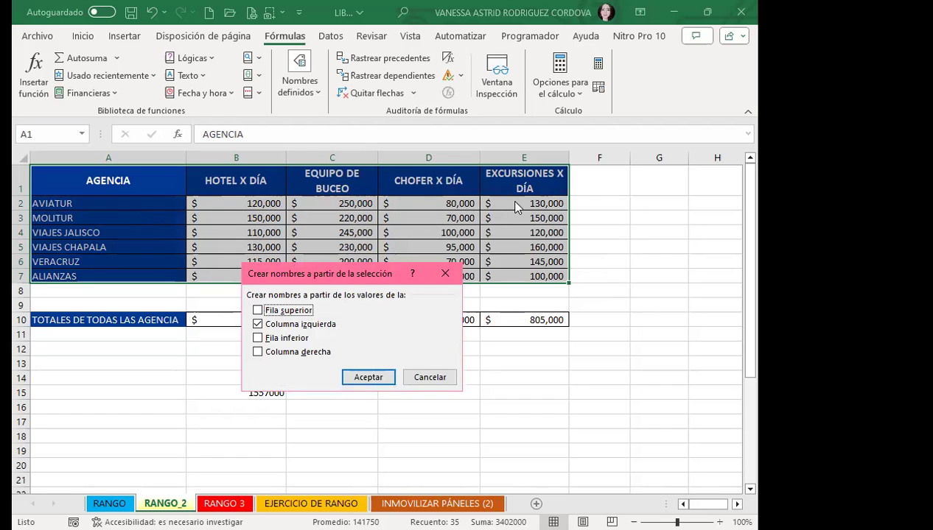
- Check Fila superior alongside Columna izquierda for A1:E7, then cancel without creating names
click(257, 310)
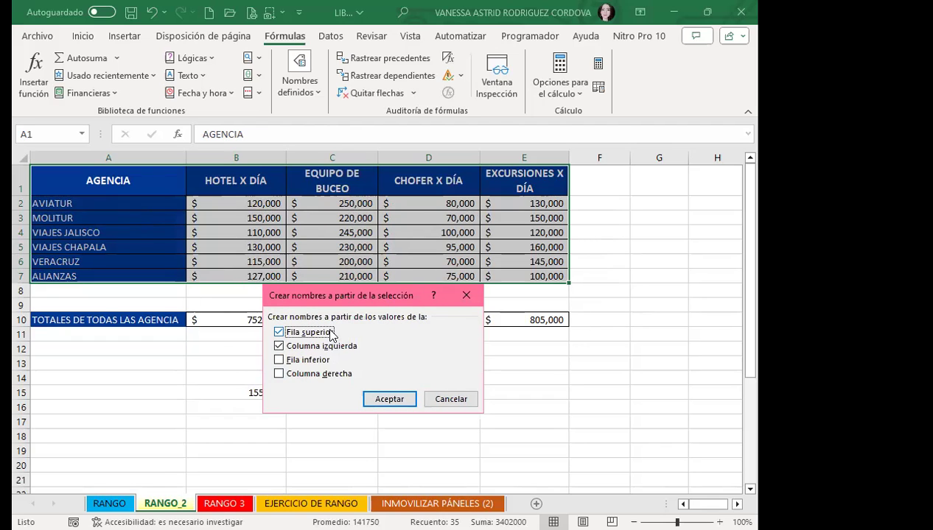
click(278, 345)
click(323, 349)
click(465, 297)
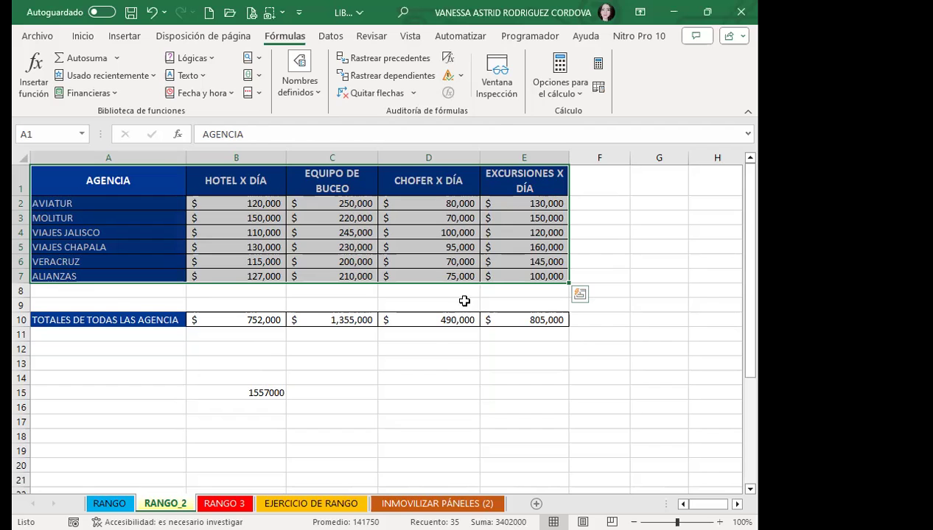
- On EJERCICIO DE RANGO, name the cash column C4:C10 EFECTIVO
click(316, 503)
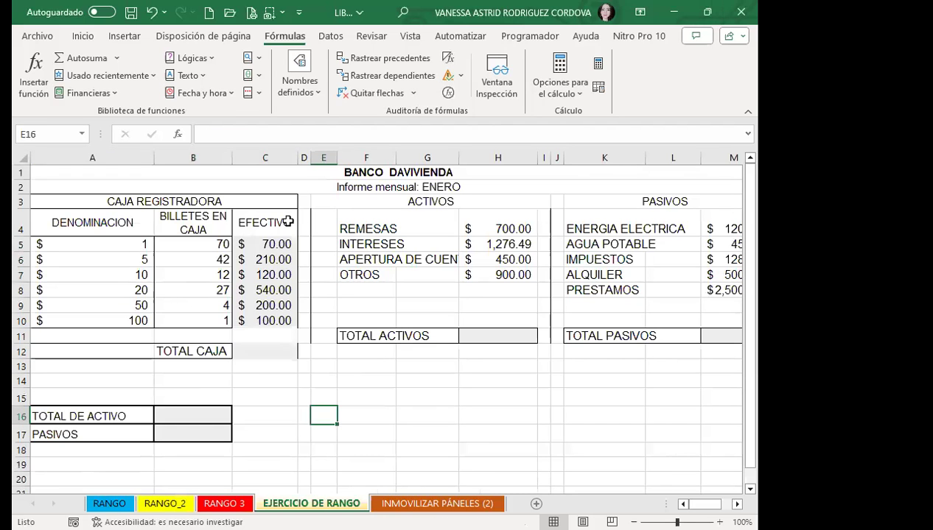
drag(267, 221, 267, 316)
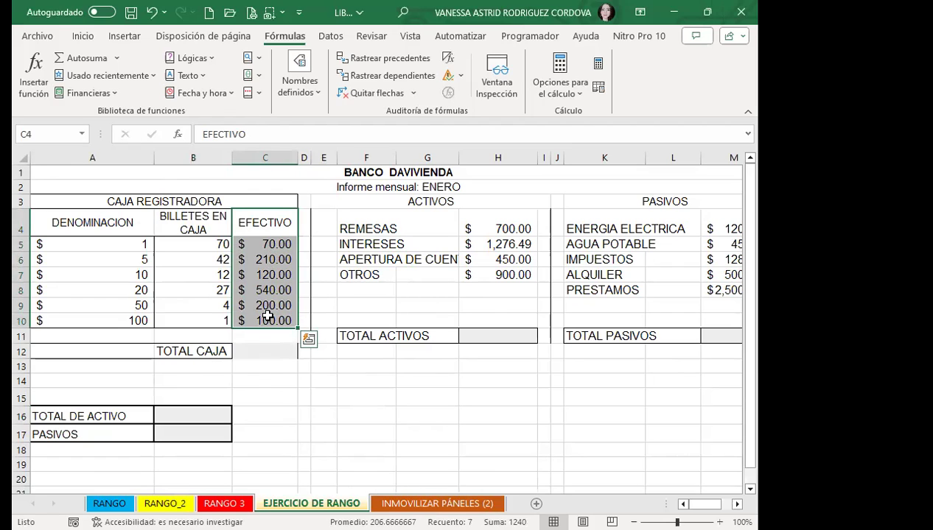
click(308, 92)
click(389, 126)
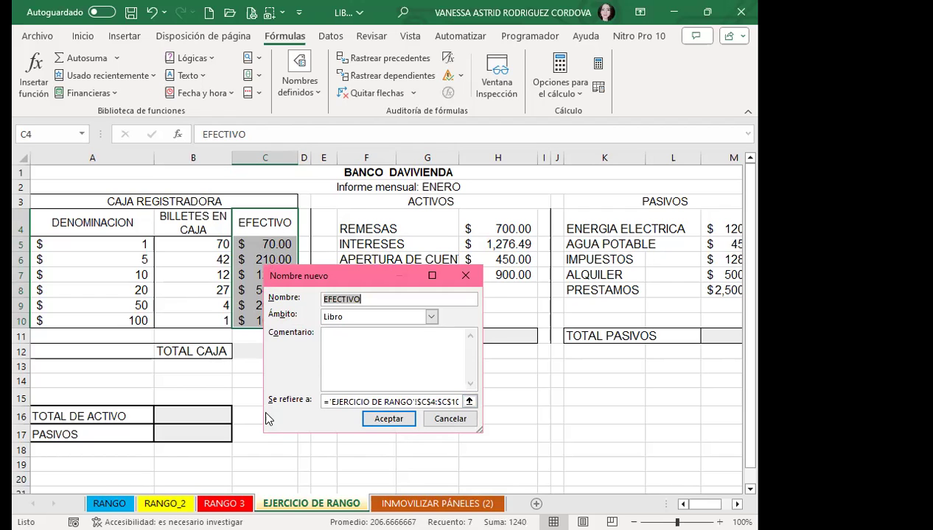
key(Return)
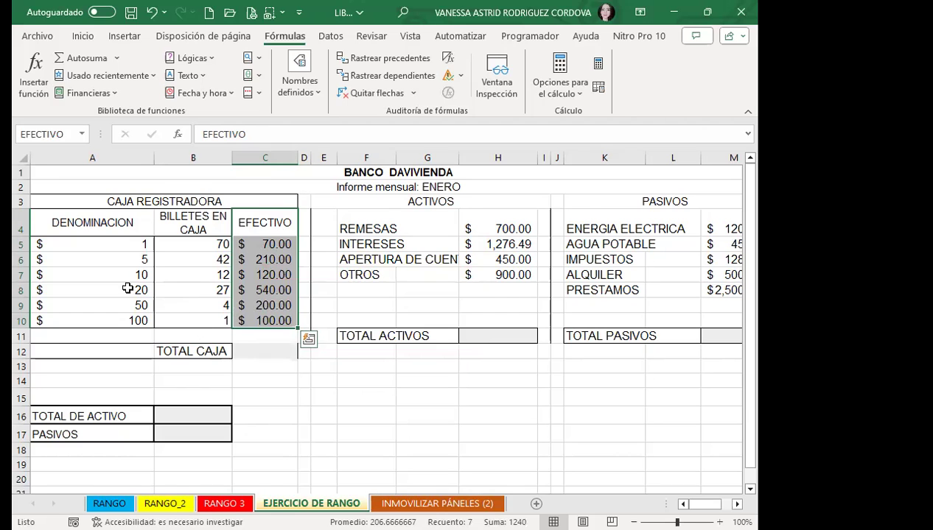
scroll(125, 286, down, 3)
drag(121, 285, 175, 285)
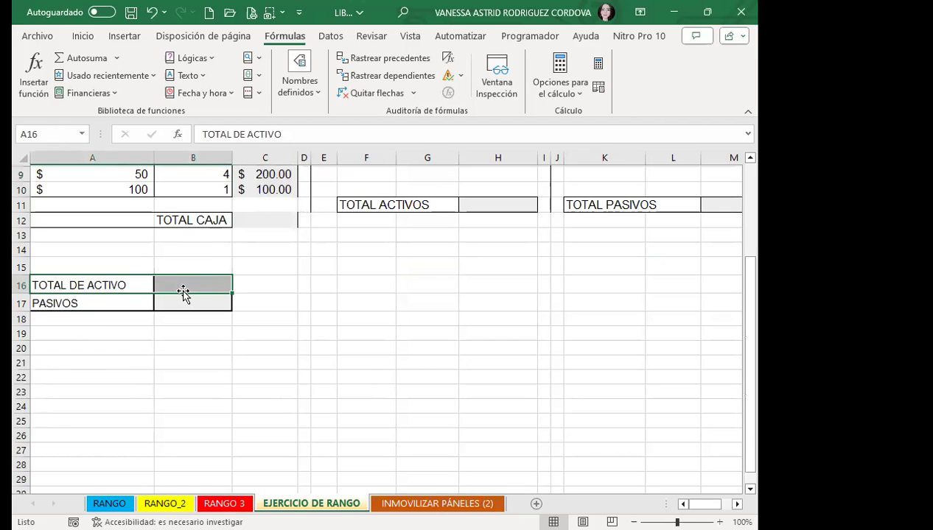
- Define the name TOTAL_DE_ACTIVO for the selected row and the name PASIVOS for A17:B17
click(304, 93)
click(382, 127)
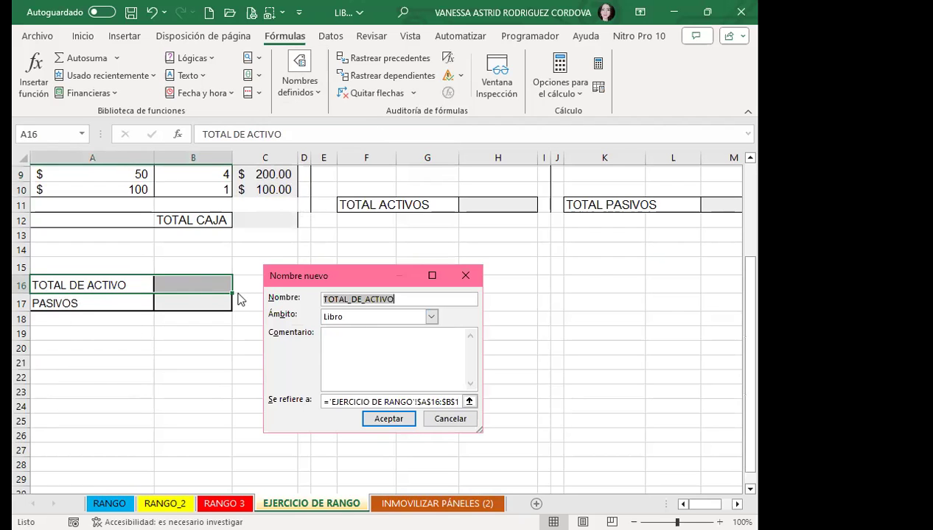
click(383, 418)
drag(125, 305, 166, 302)
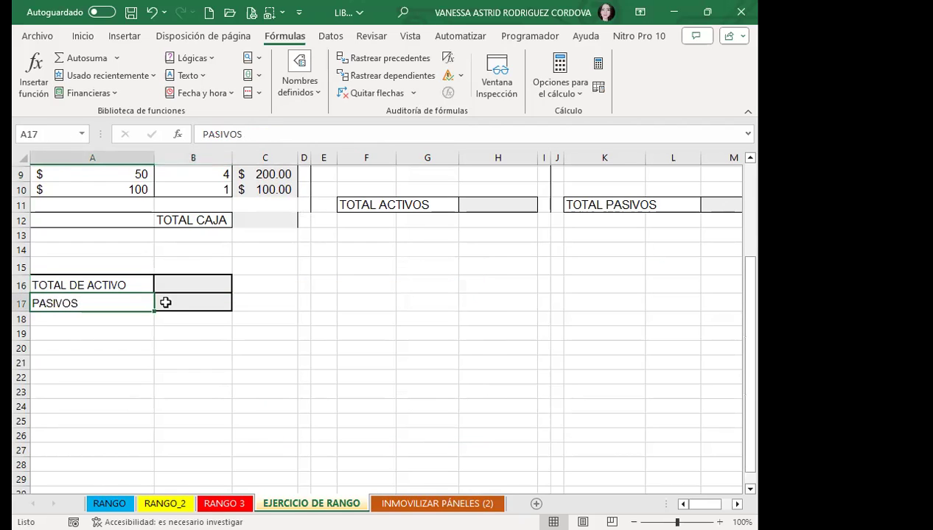
click(293, 98)
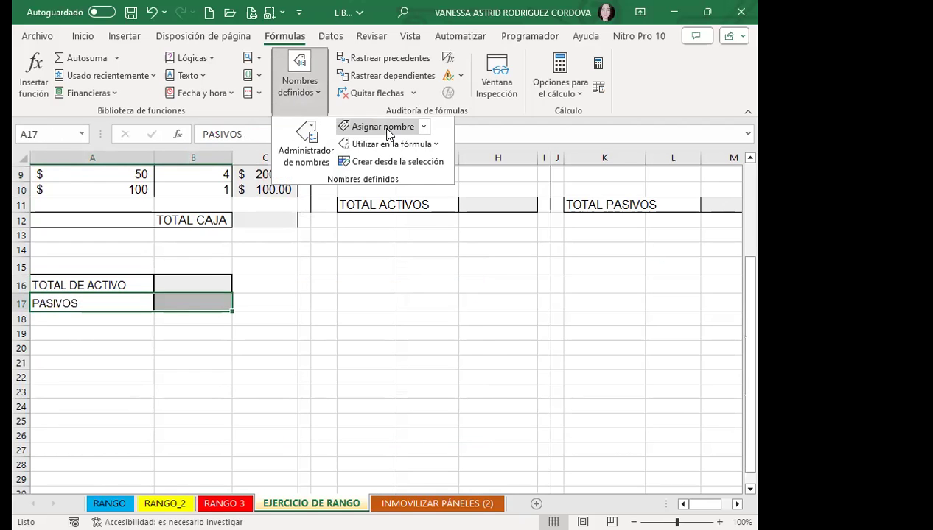
click(376, 128)
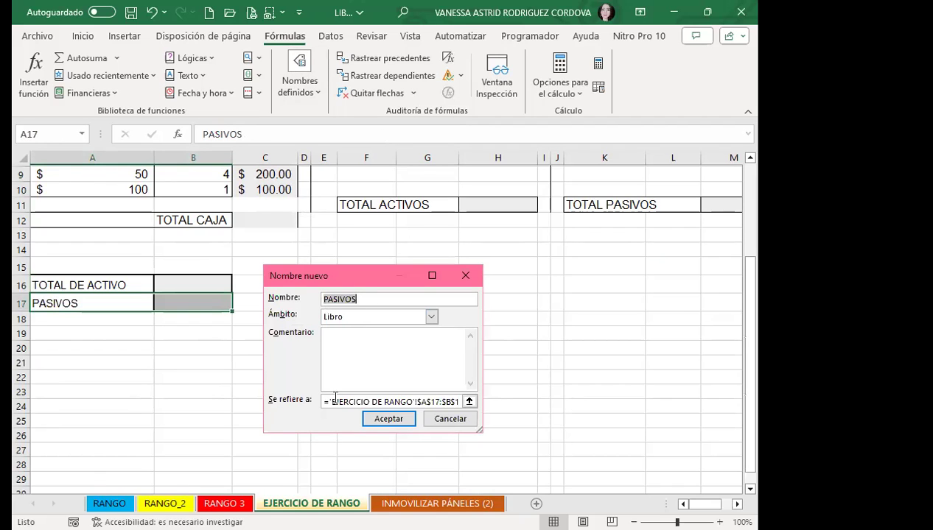
key(Return)
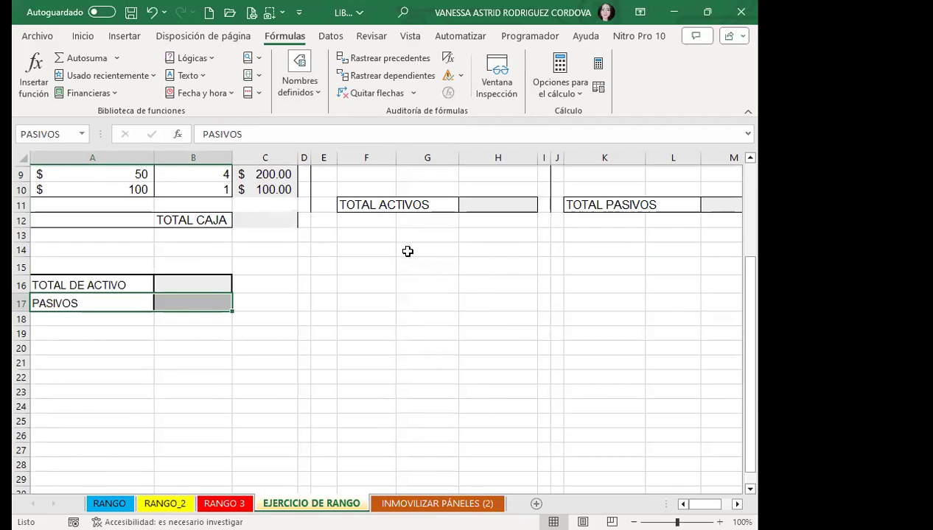
- Name the TOTAL ACTIVOS cells F11:H11 TOTAL_ACTIVOS
click(383, 206)
drag(382, 206, 481, 206)
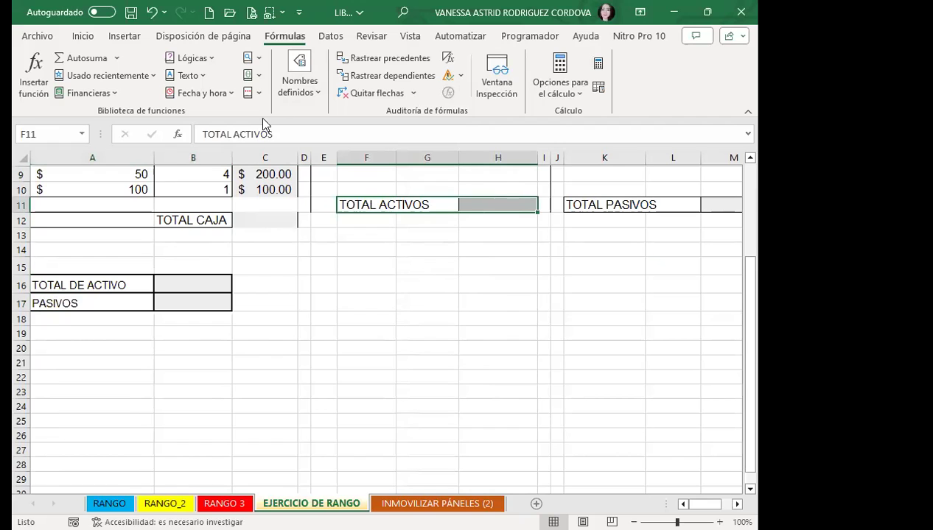
click(304, 99)
click(387, 127)
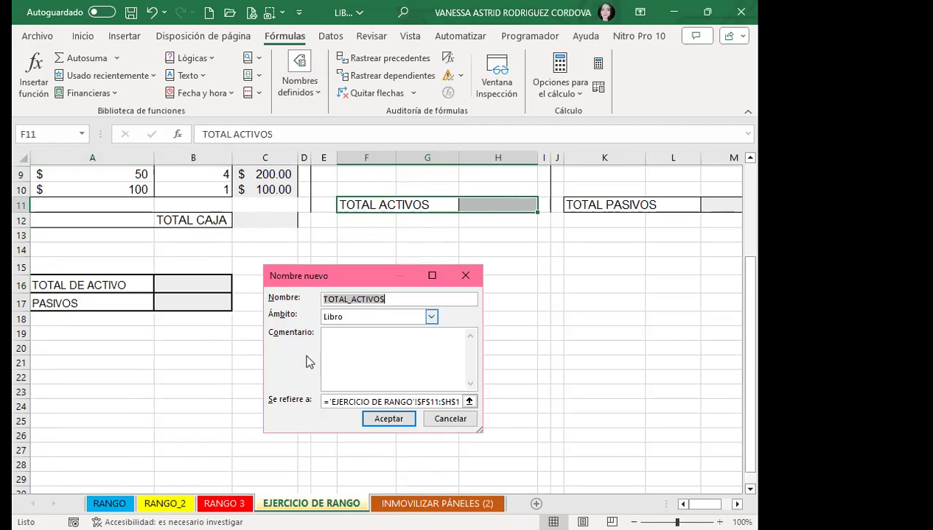
click(371, 416)
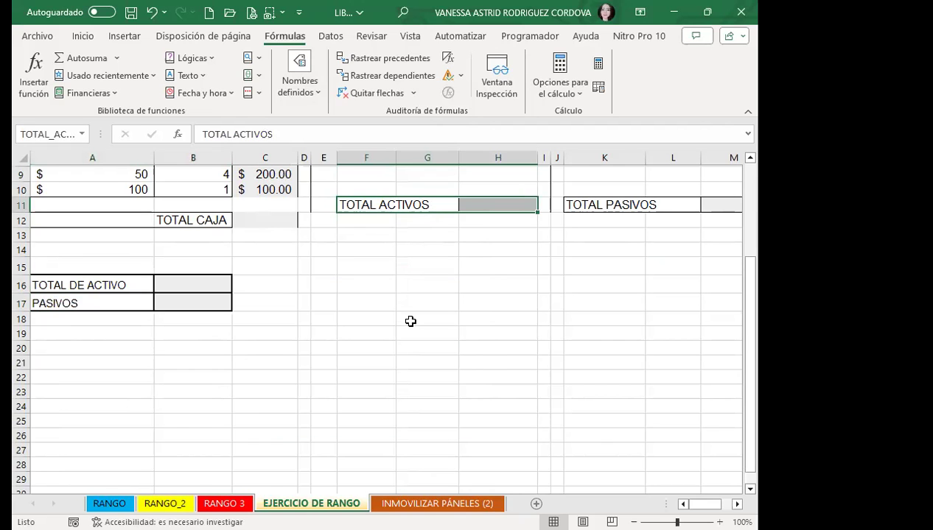
drag(621, 214, 588, 204)
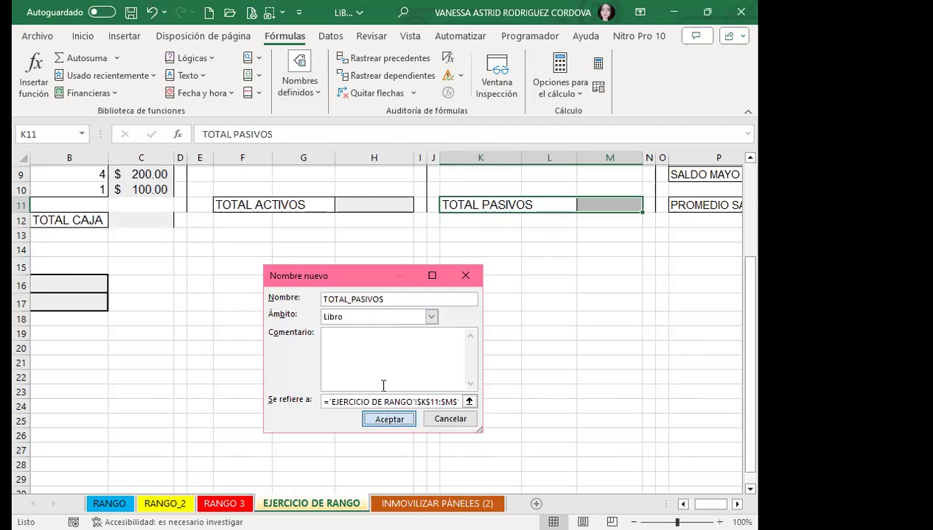
- Confirm TOTAL_PASIVOS for K11:M11 and bring the monthly balances into view
key(Return)
click(737, 504)
click(737, 504)
click(737, 504)
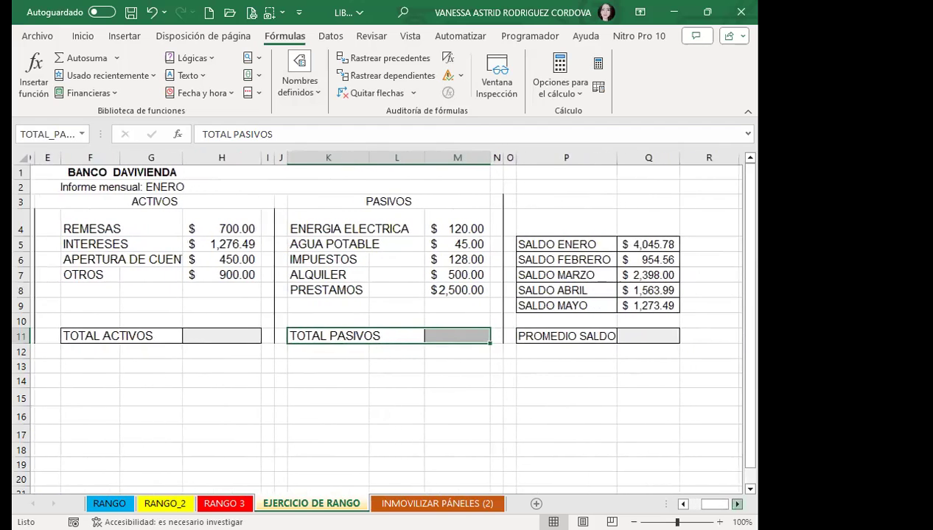
click(736, 504)
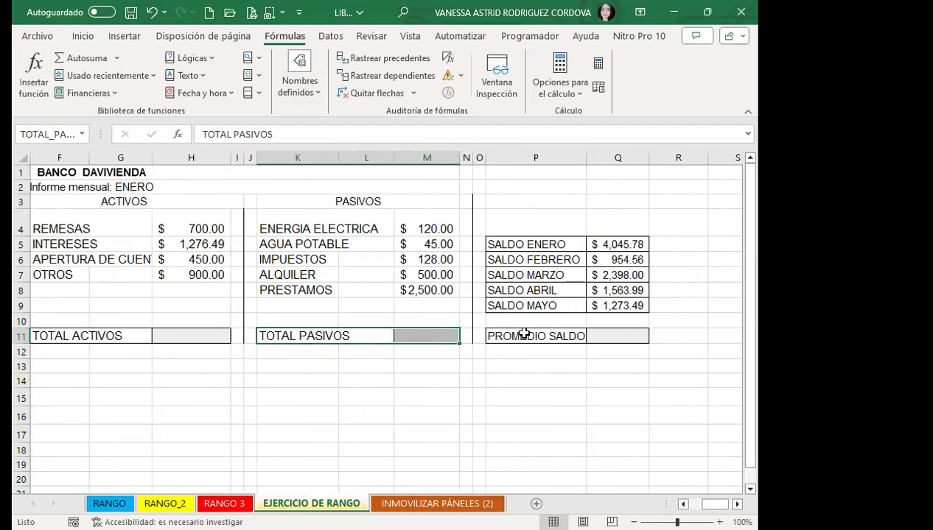
- Name the January–May balances in Q5:Q9 PROMEDIO
mouse_move(619, 244)
mouse_down()
mouse_move(618, 320)
mouse_move(604, 298)
mouse_up()
click(300, 92)
click(383, 127)
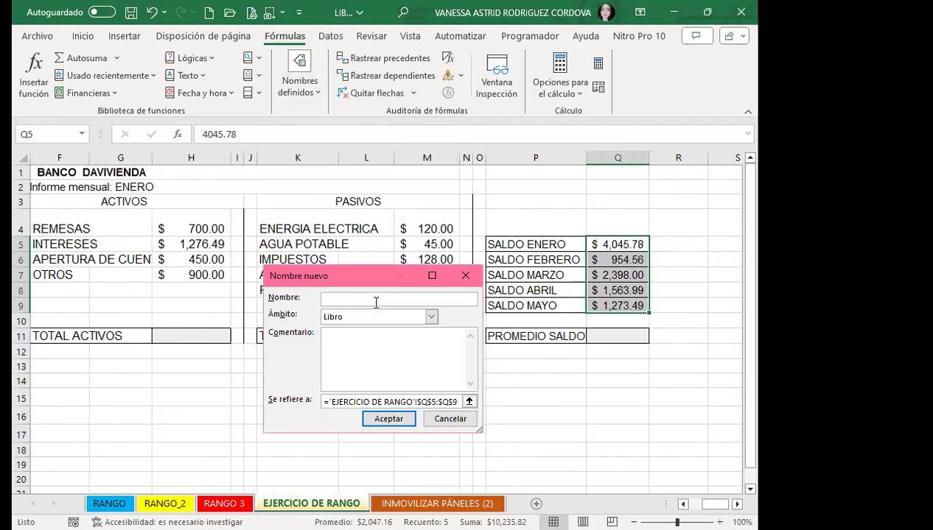
text(PROMEDIO)
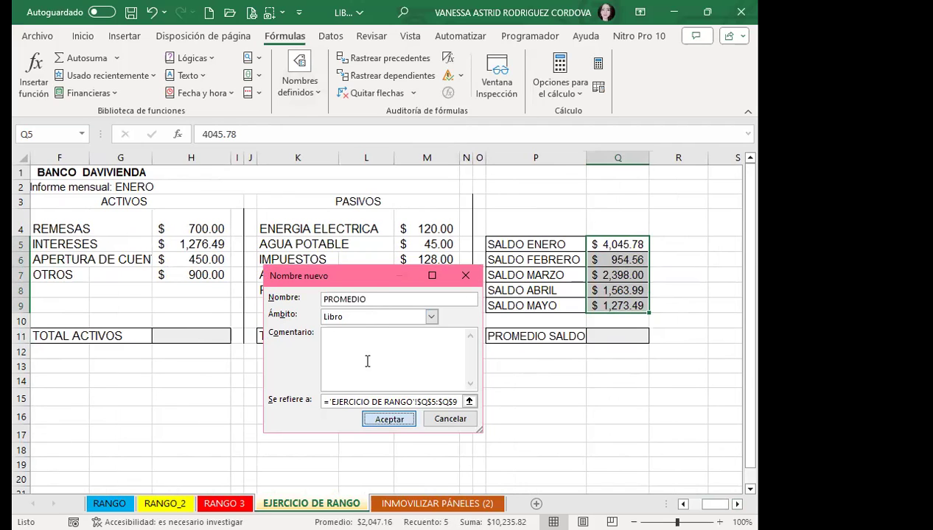
key(Return)
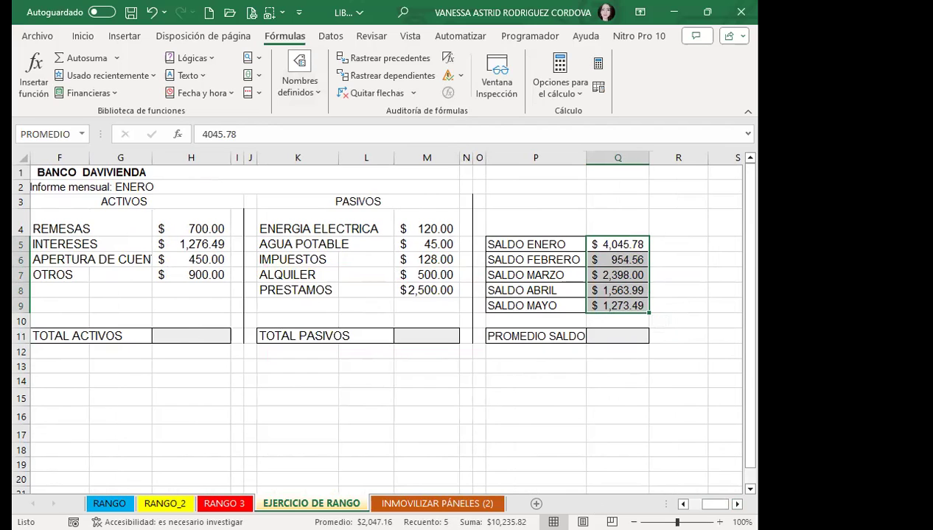
click(683, 504)
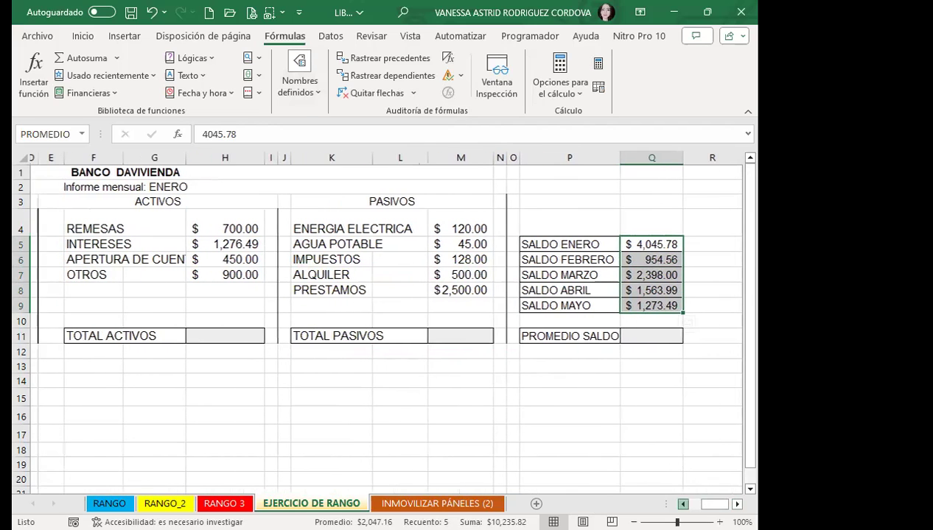
- Review all workbook names in Administrador de nombres, then reopen the Nombres definidos options
scroll(233, 394, left, 3)
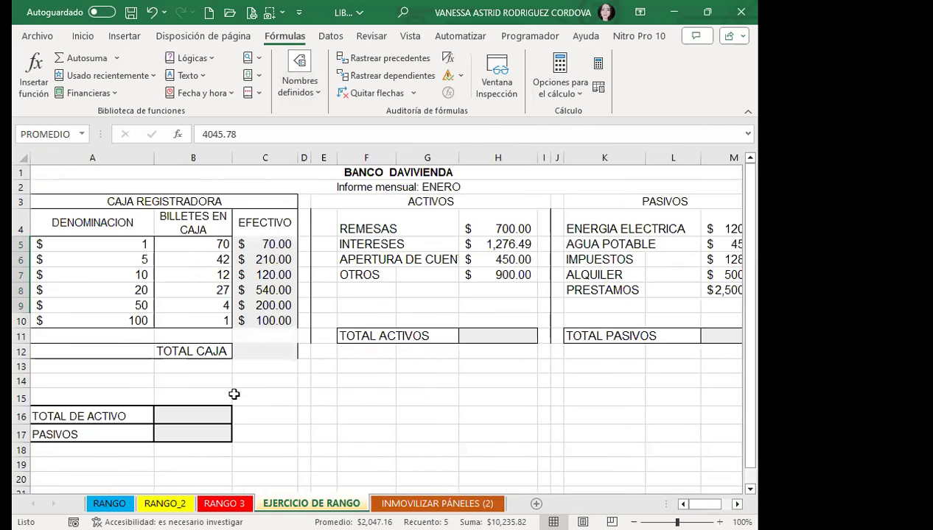
scroll(232, 390, down, 2)
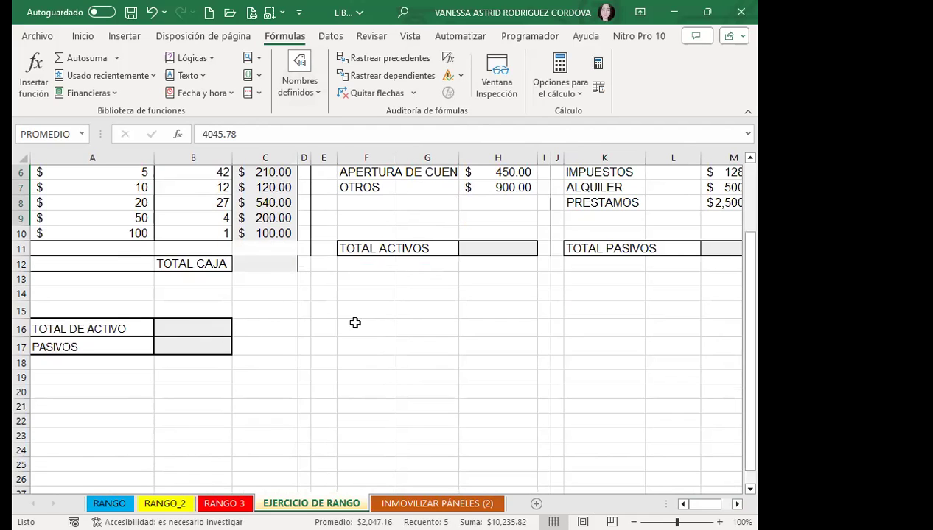
click(288, 94)
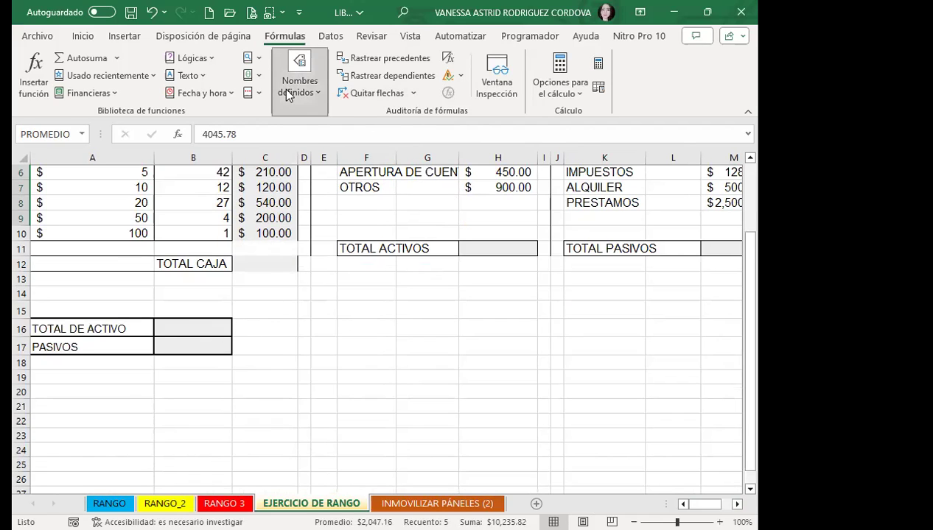
click(305, 154)
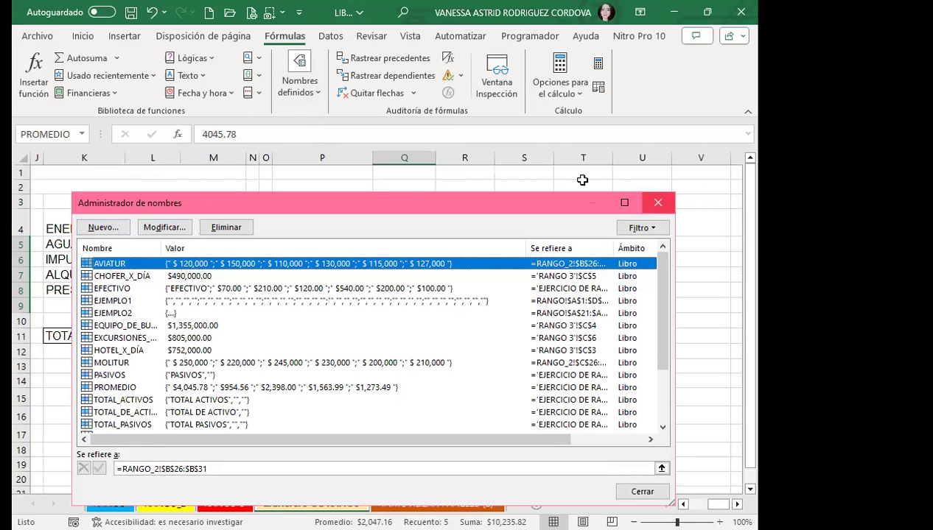
key(Escape)
click(298, 81)
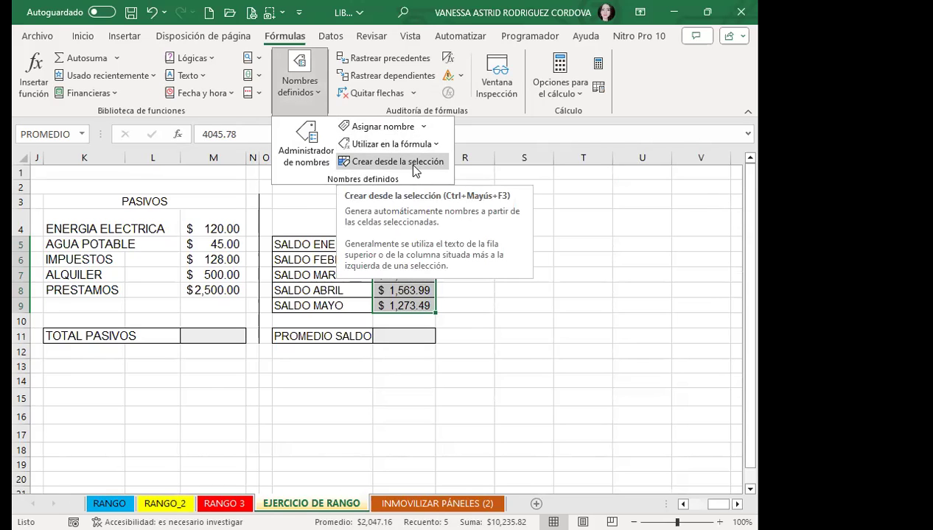
- Dismiss the Nombres definidos options, deselect the balances, and scroll back to the ACTIVOS columns
key(Escape)
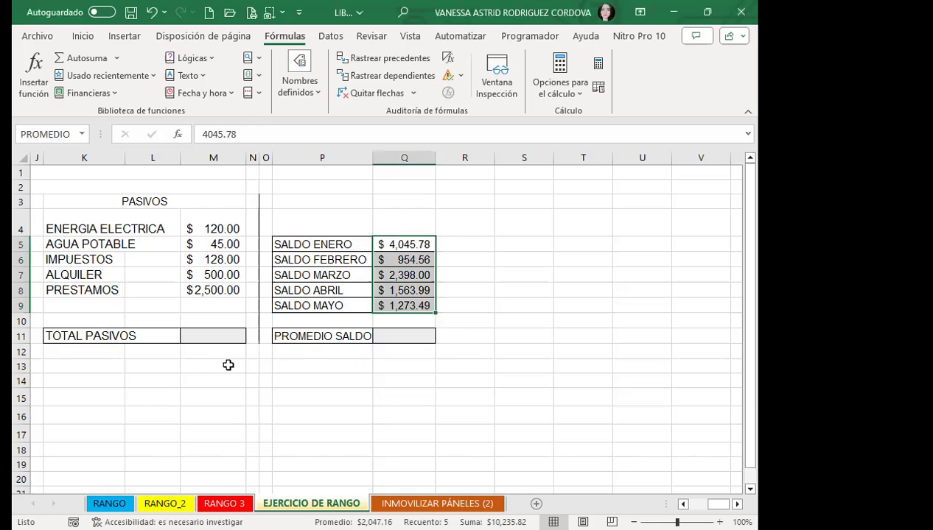
click(274, 258)
click(512, 275)
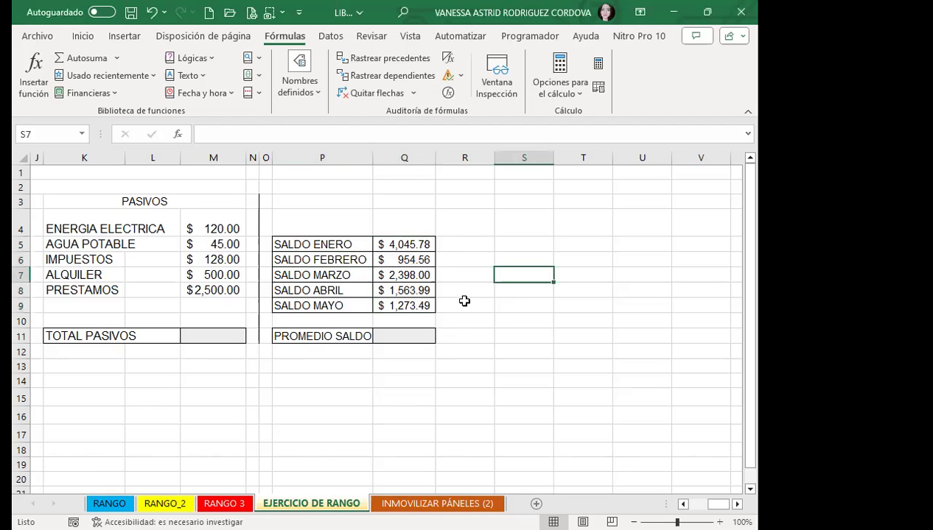
click(682, 504)
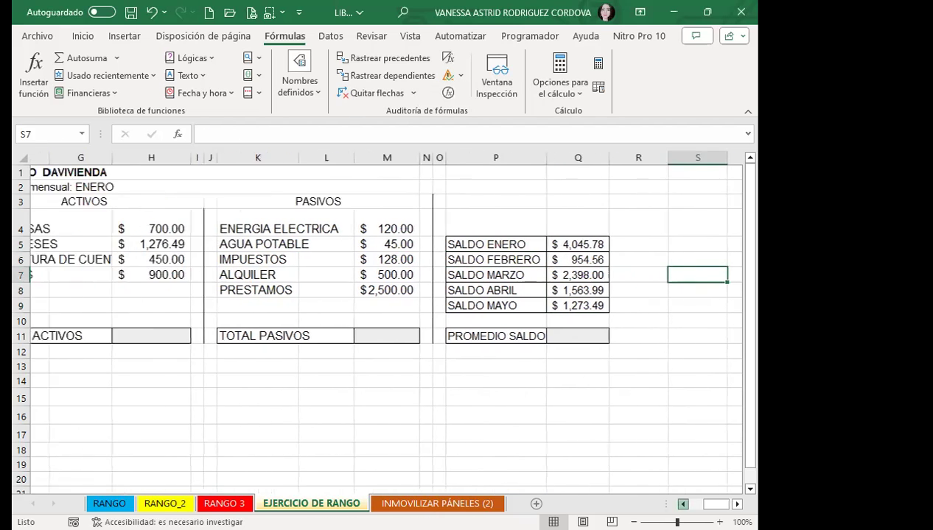
- Enter the formula =EFECTIVO in the TOTAL CAJA value cell C12
click(682, 504)
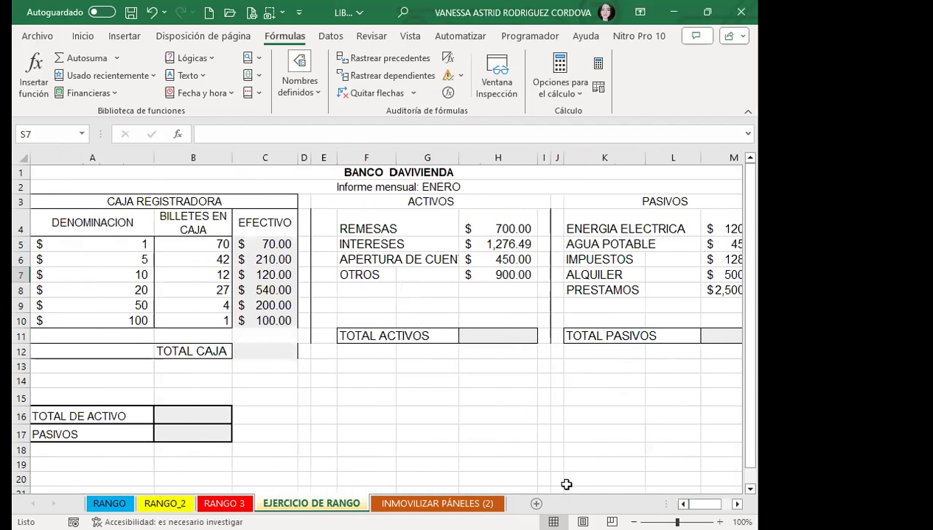
click(270, 349)
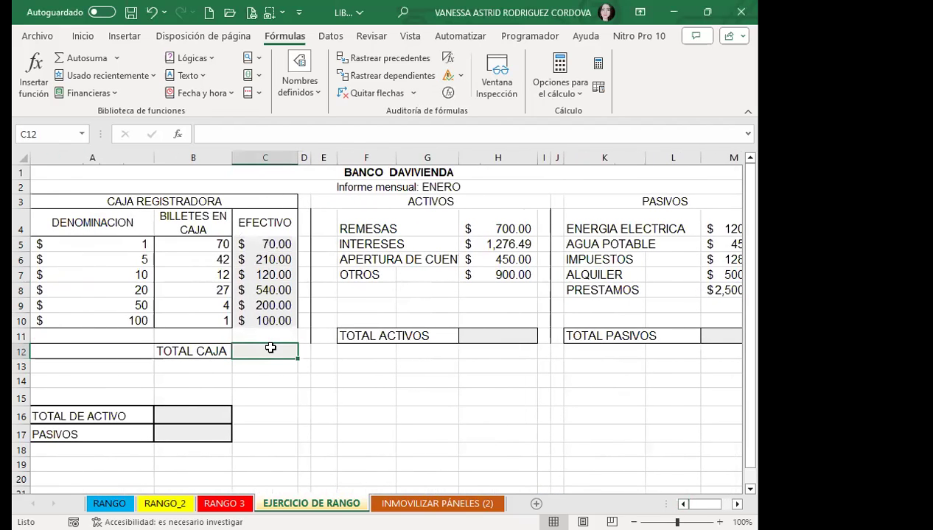
text(=)
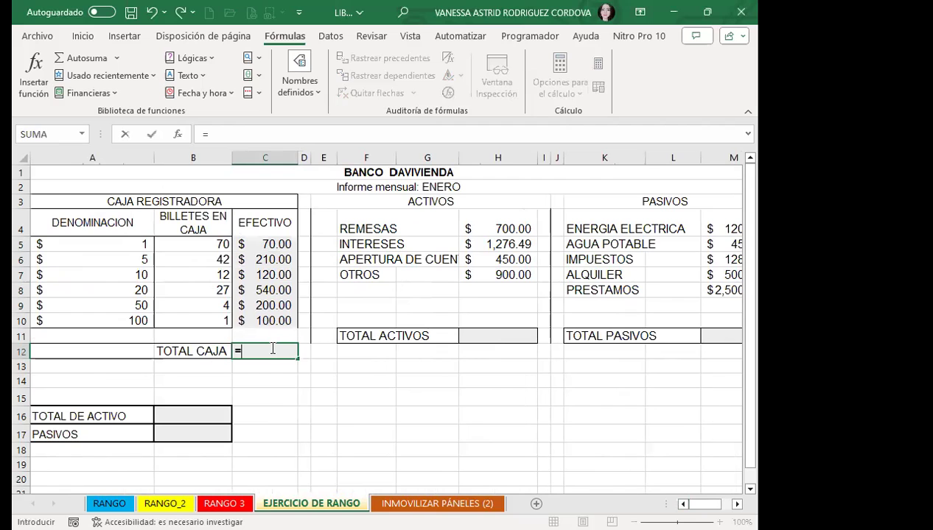
text(EFE)
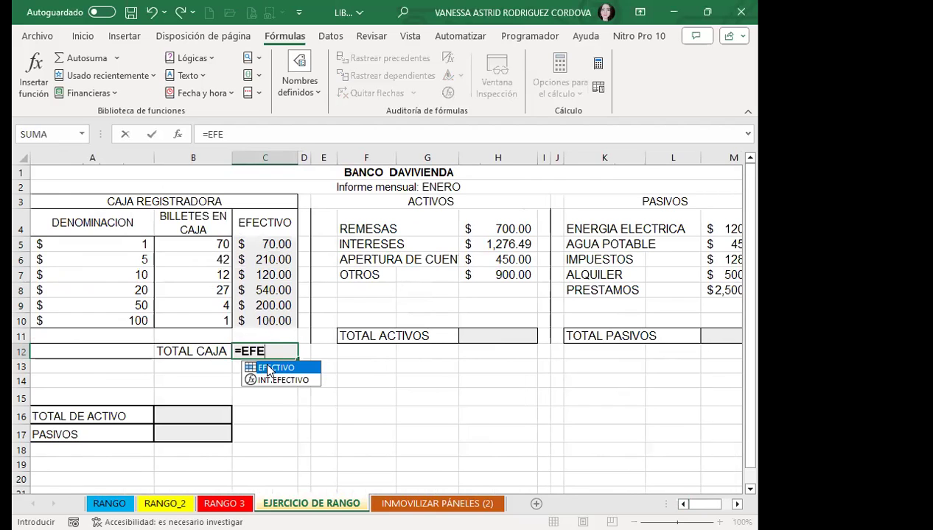
double_click(266, 368)
key(Return)
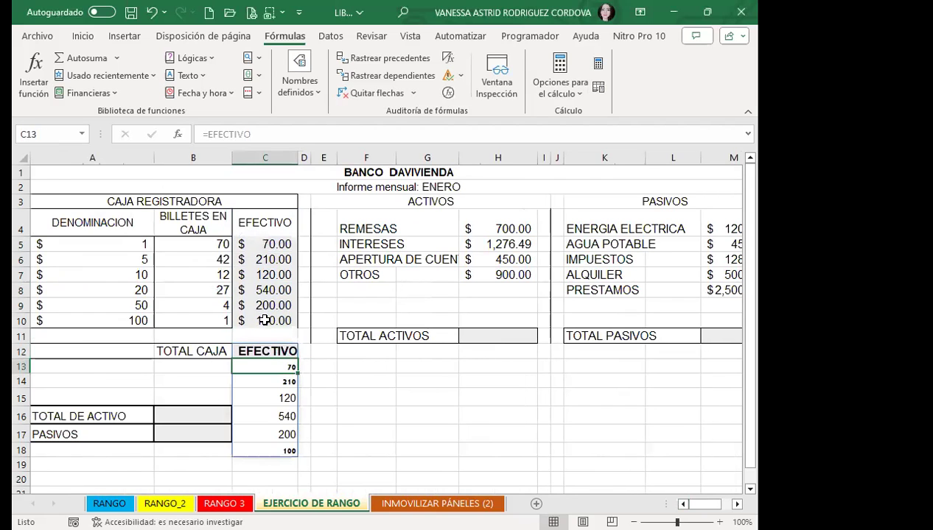
- Undo the EFECTIVO list that spilled into C12:C18, leaving the TOTAL CAJA cell blank
scroll(262, 321, down, 2)
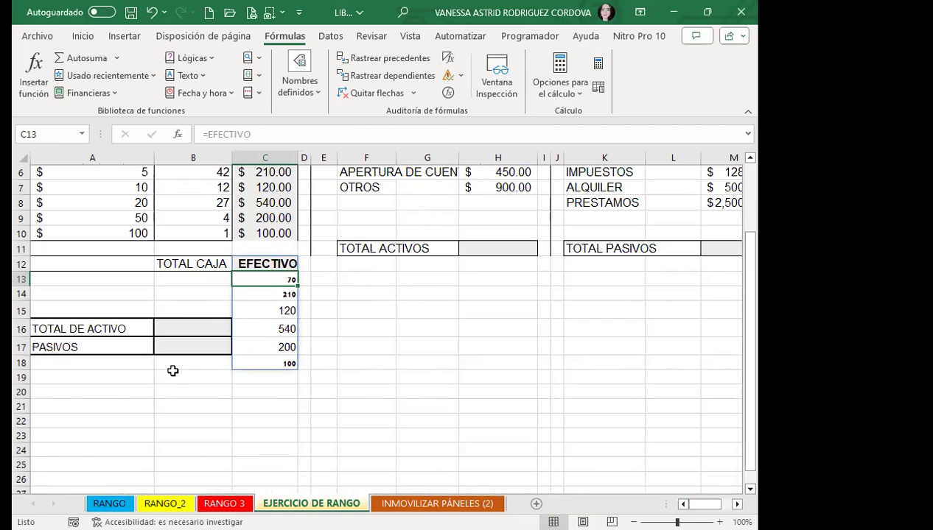
click(196, 325)
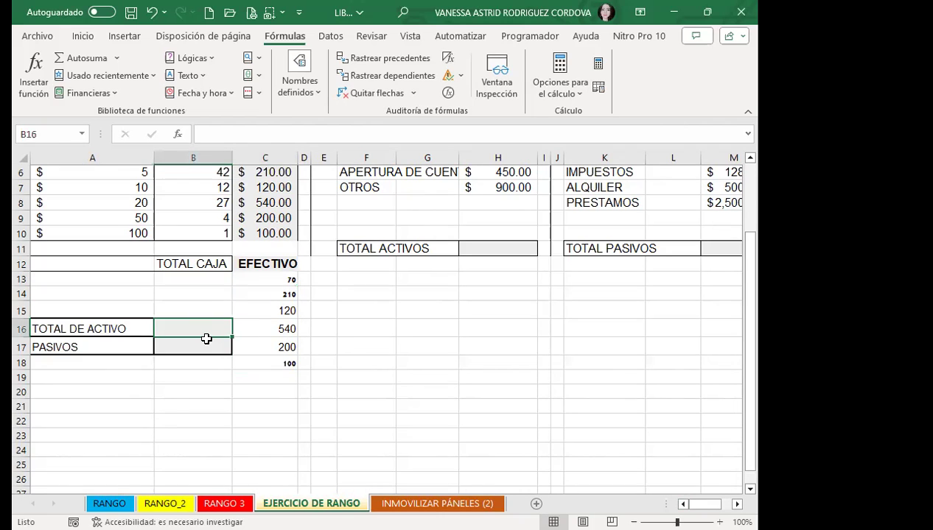
scroll(206, 335, up, 2)
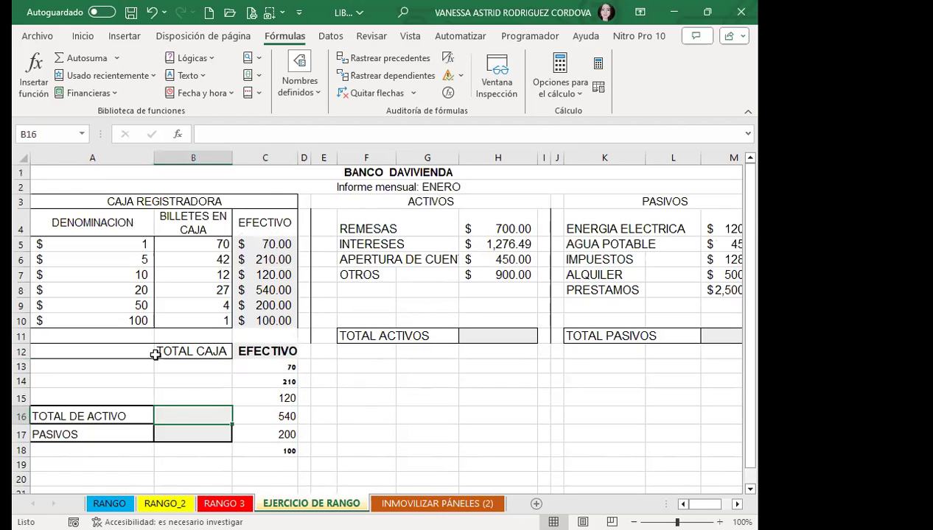
scroll(154, 354, down, 1)
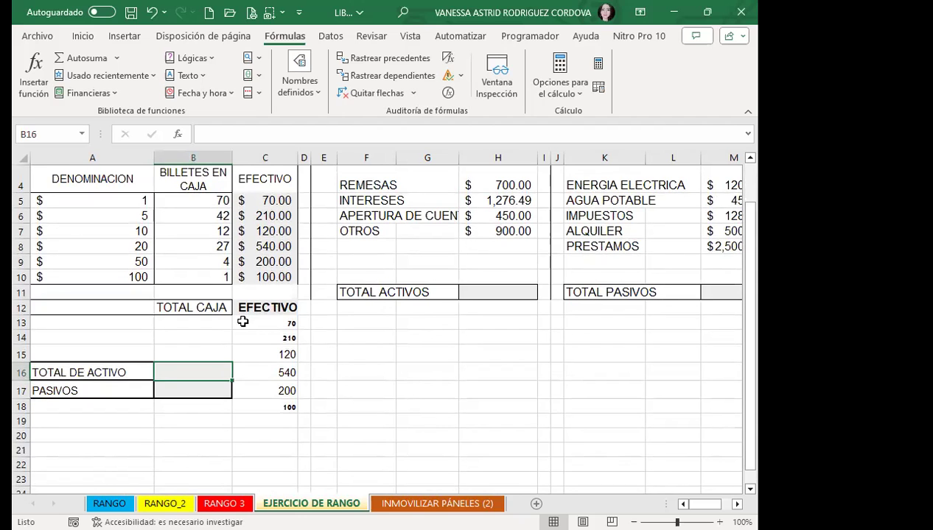
key(ctrl+z)
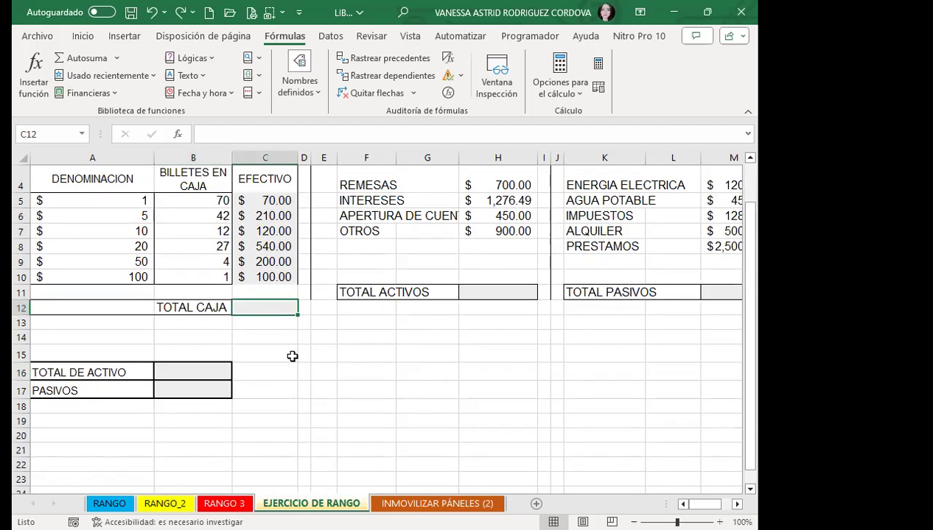
scroll(293, 356, down, 4)
scroll(266, 295, down, 1)
- Enter =EFECTIVO in C24 so the EFECTIVO header and amounts 70 through 100 spill down to C30
click(251, 235)
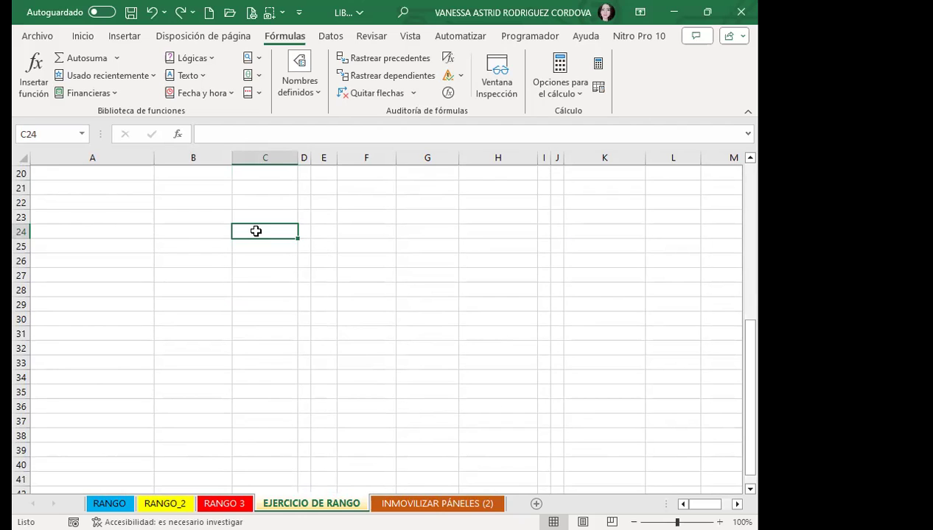
text(=)
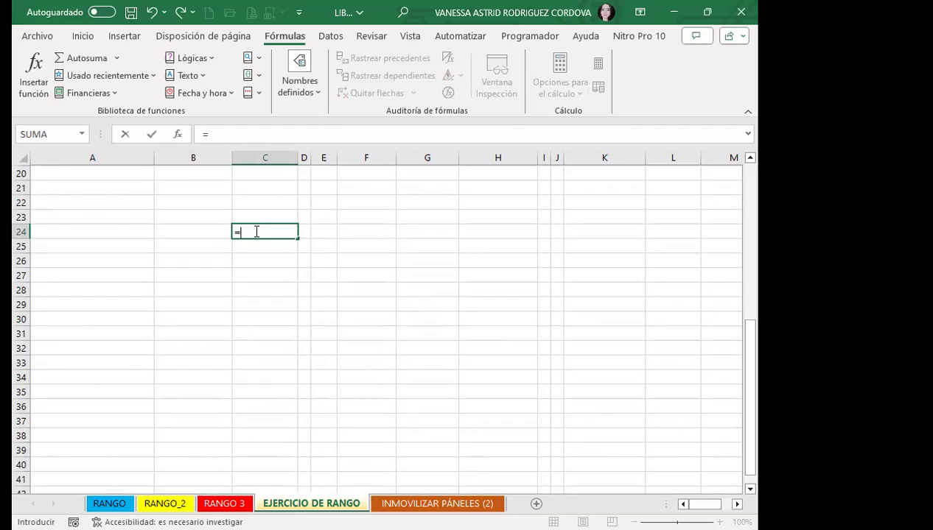
text(EF)
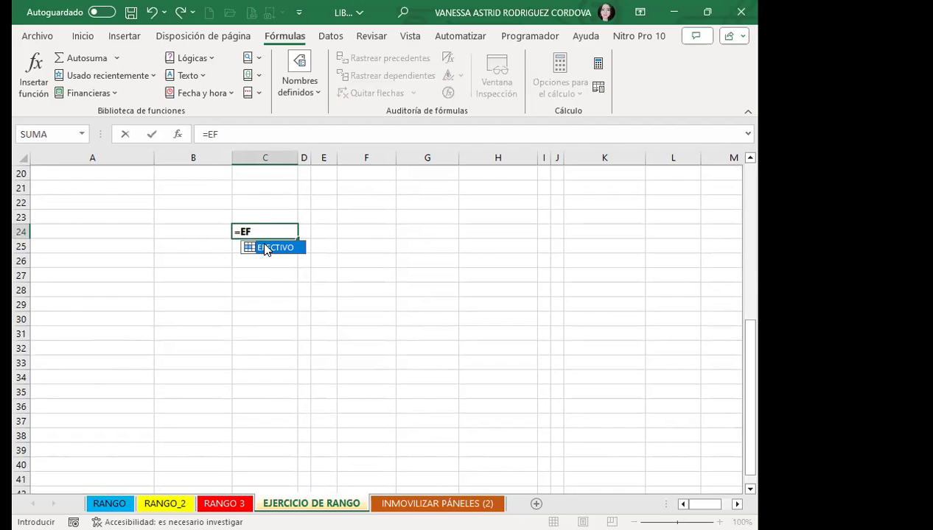
double_click(265, 249)
key(Return)
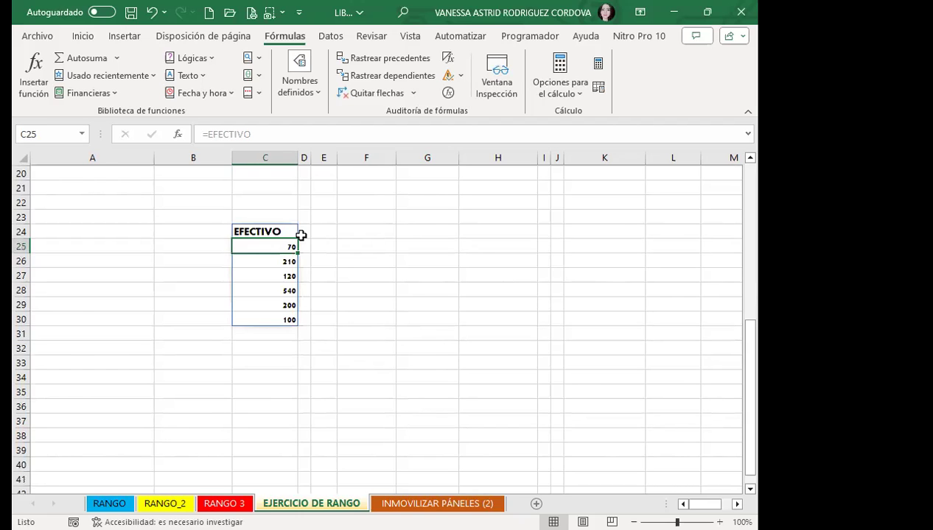
scroll(242, 249, up, 3)
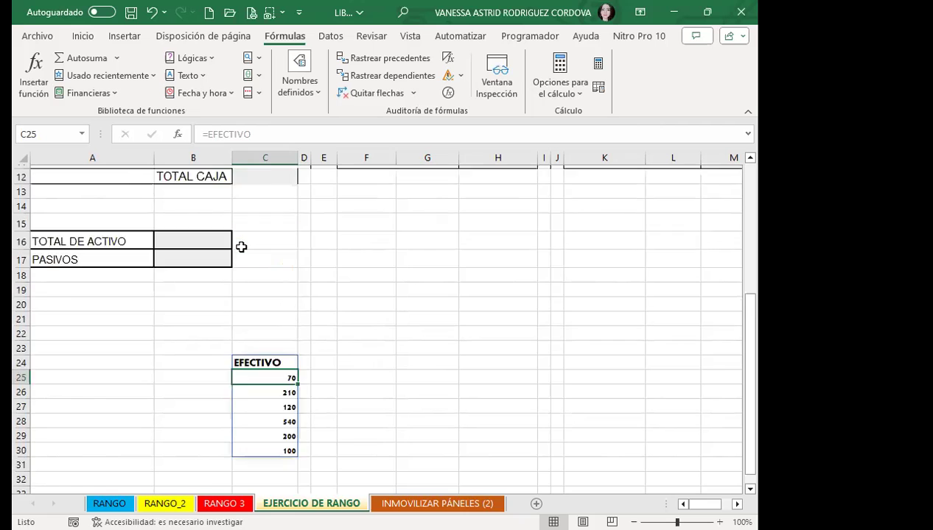
scroll(244, 243, up, 4)
drag(247, 223, 253, 314)
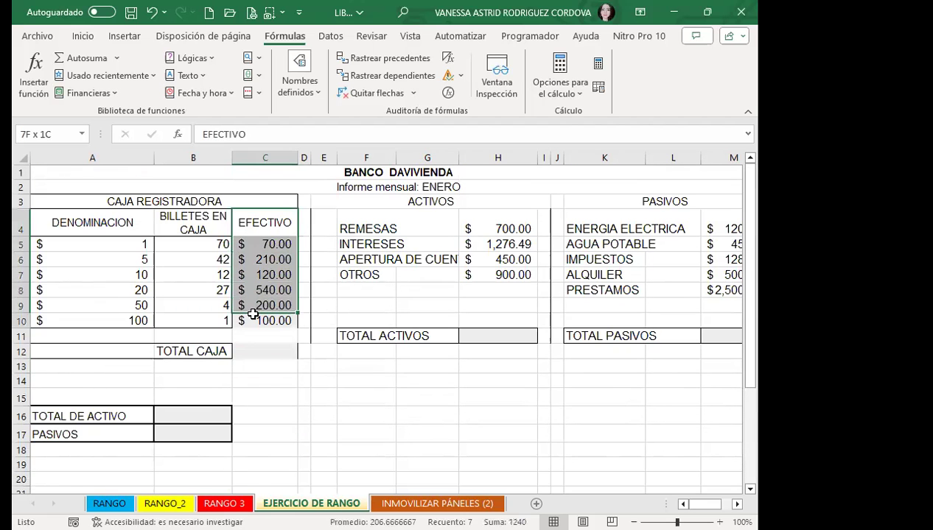
scroll(252, 315, down, 1)
scroll(96, 321, down, 4)
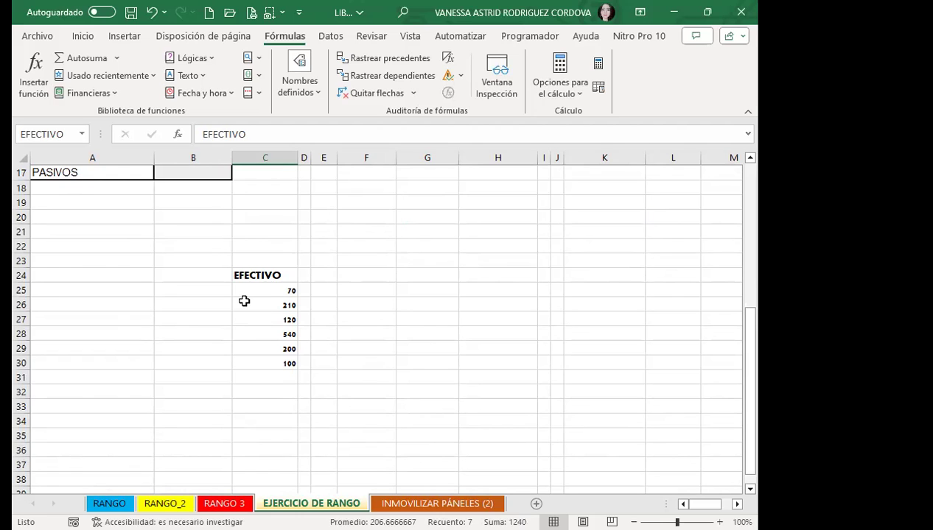
scroll(244, 300, down, 2)
scroll(243, 301, up, 1)
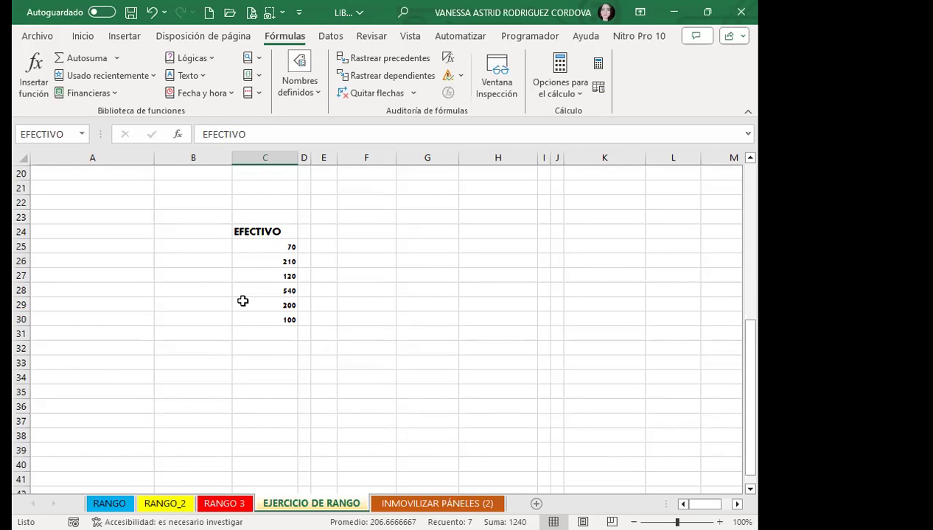
scroll(245, 271, up, 6)
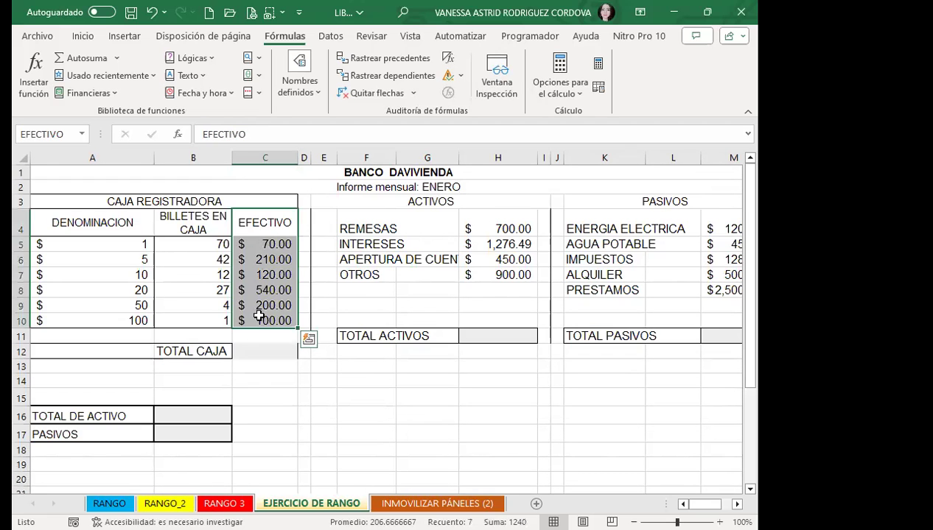
scroll(252, 389, down, 5)
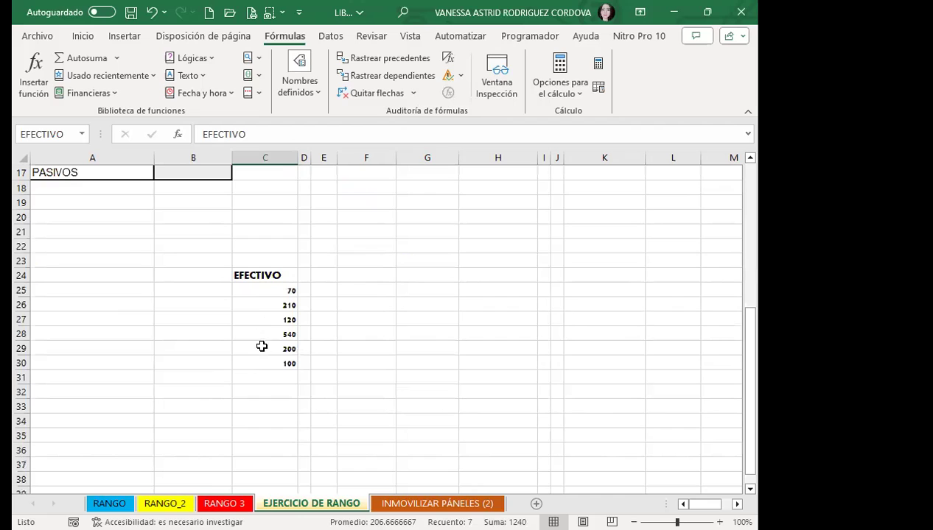
click(261, 372)
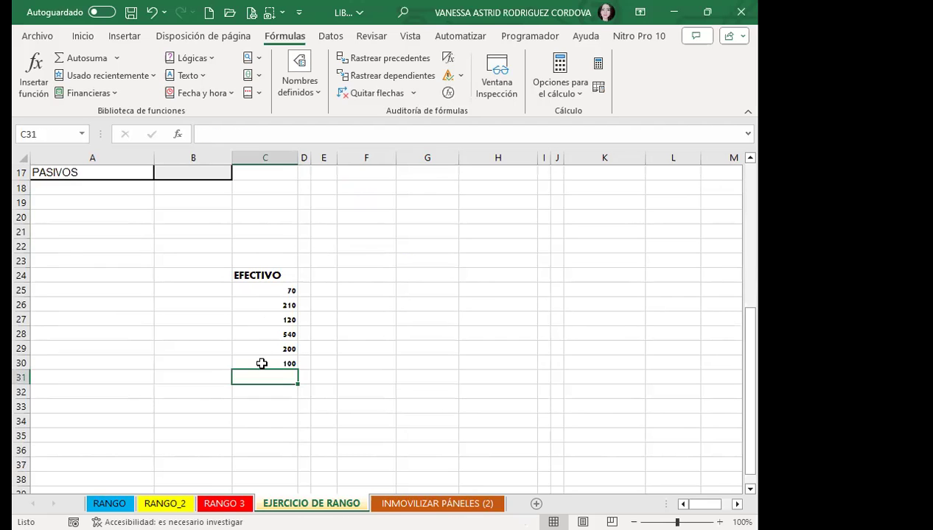
drag(246, 275, 265, 363)
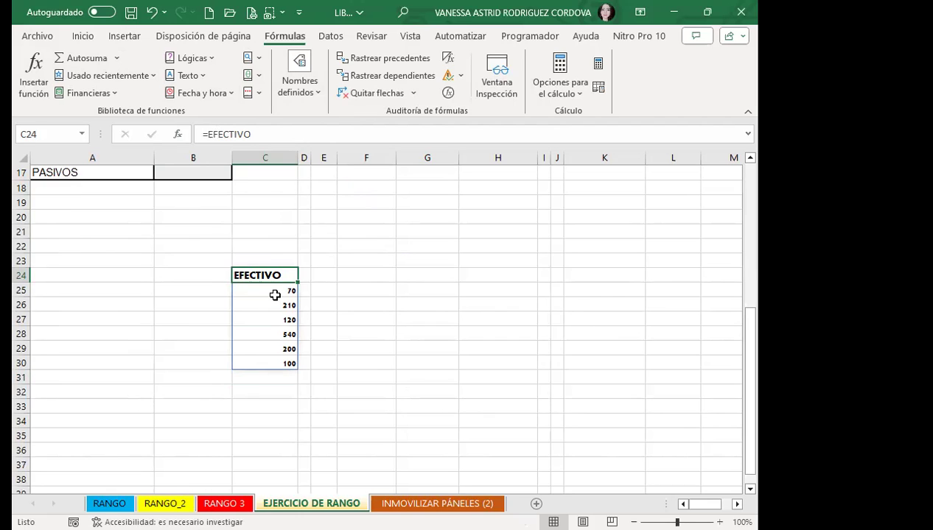
drag(278, 291, 274, 368)
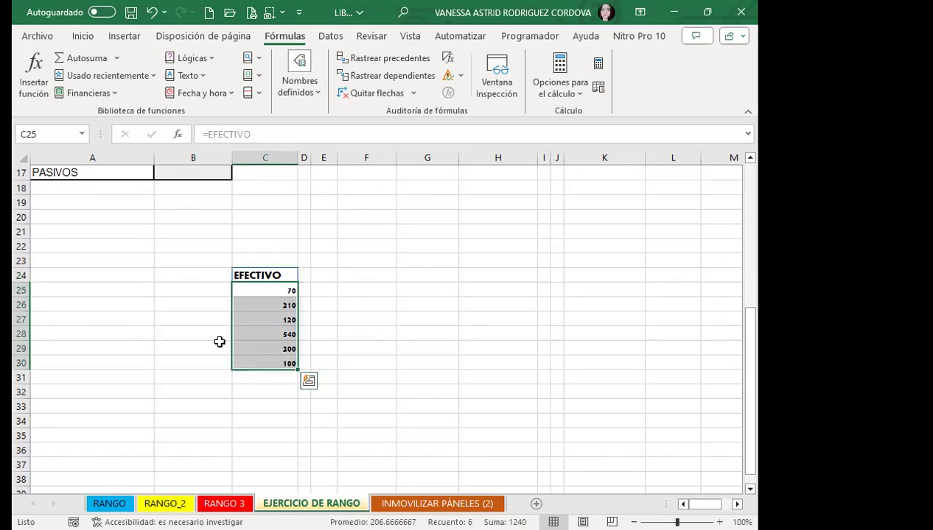
click(202, 274)
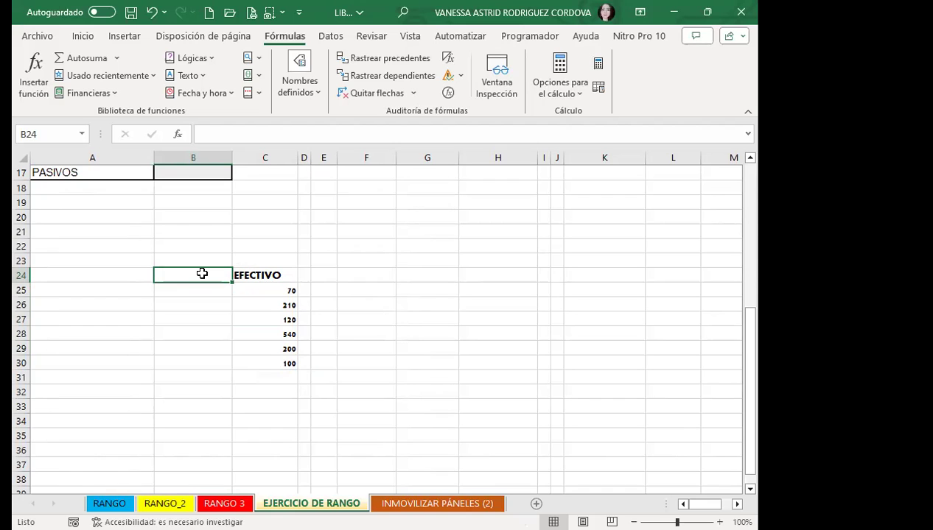
click(83, 135)
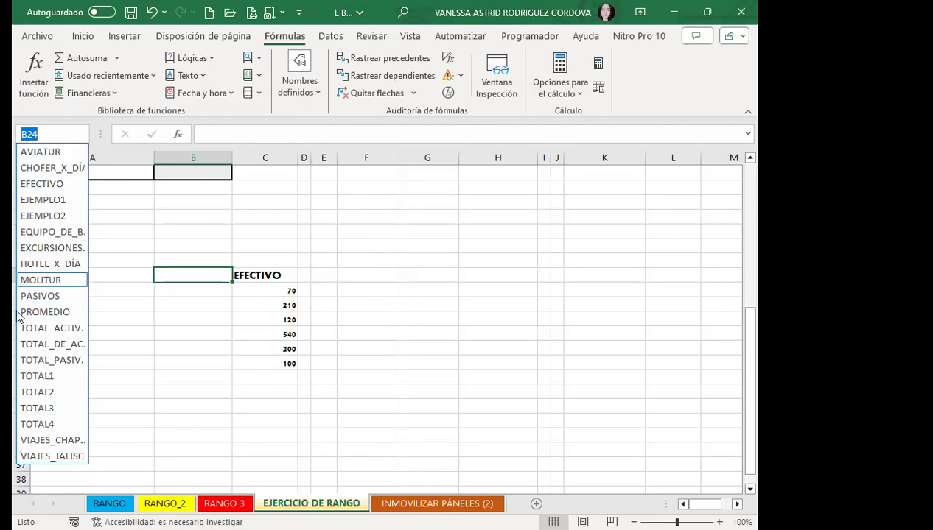
key(Escape)
click(299, 81)
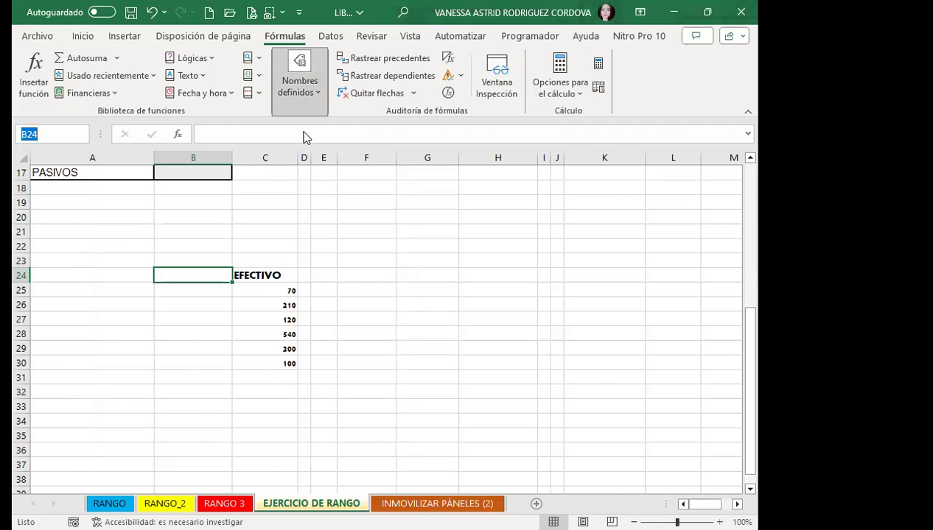
scroll(157, 383, up, 2)
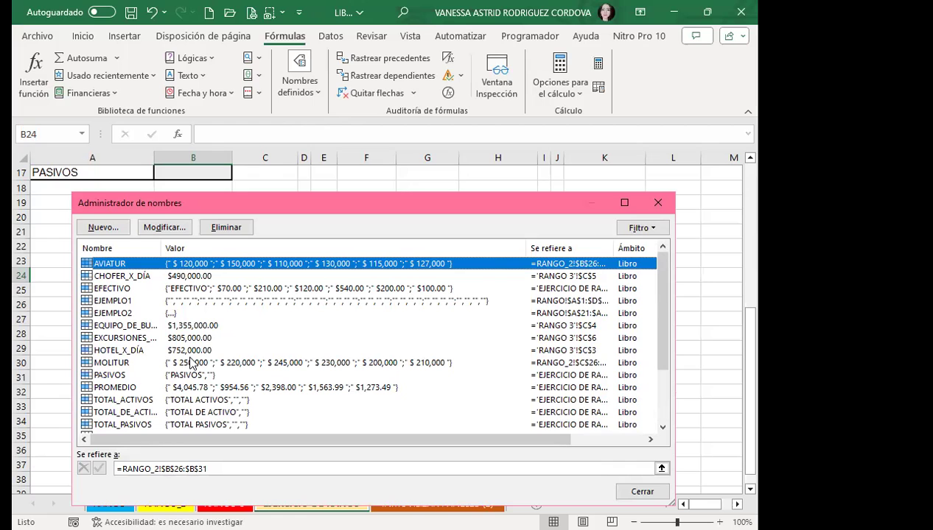
- Move and enlarge the Administrador de nombres dialog to show every defined name in the workbook
scroll(190, 362, down, 2)
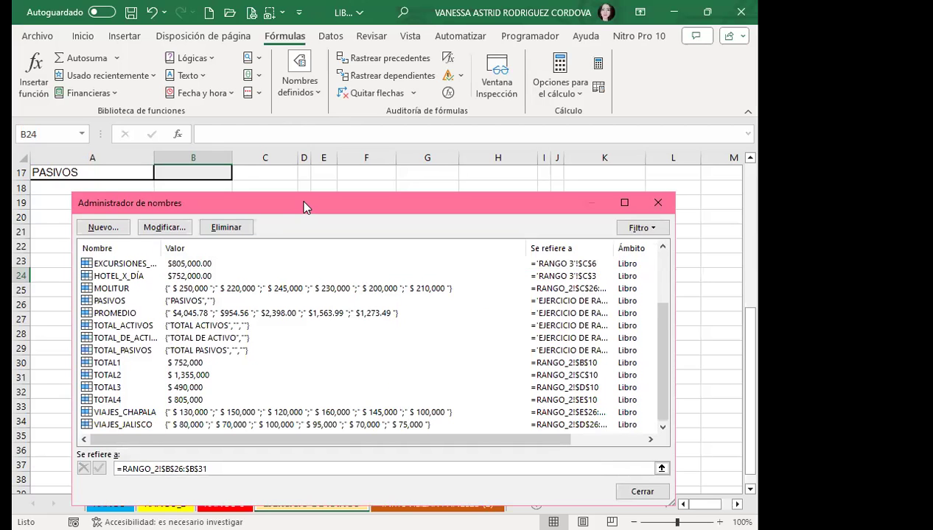
drag(305, 205, 311, 13)
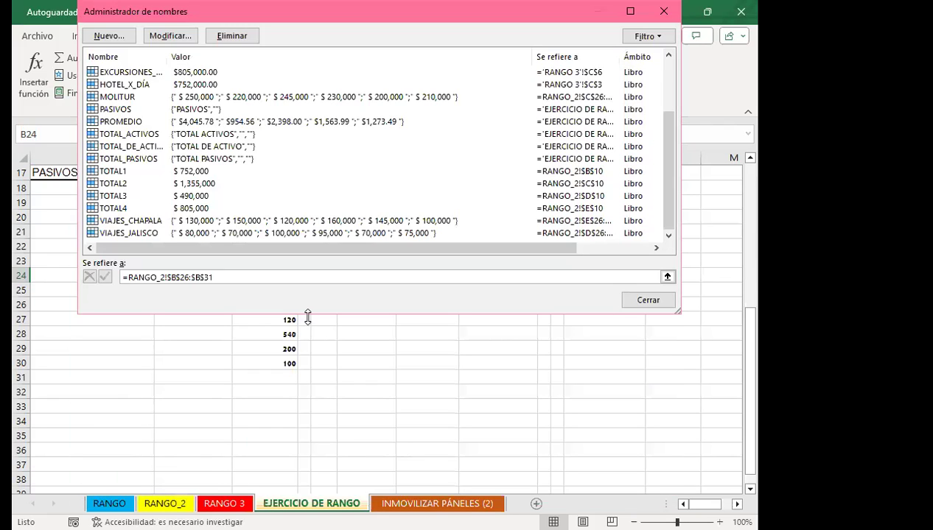
drag(308, 316, 308, 443)
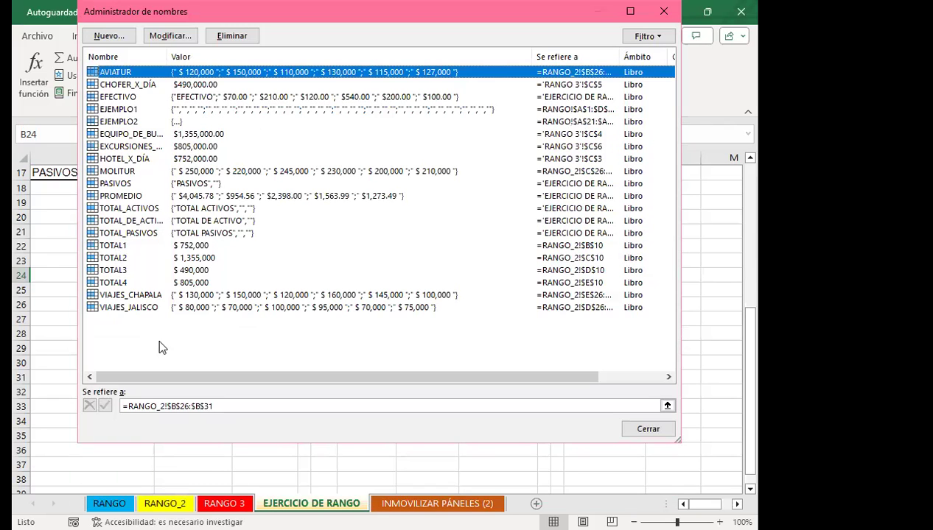
drag(158, 338, 165, 65)
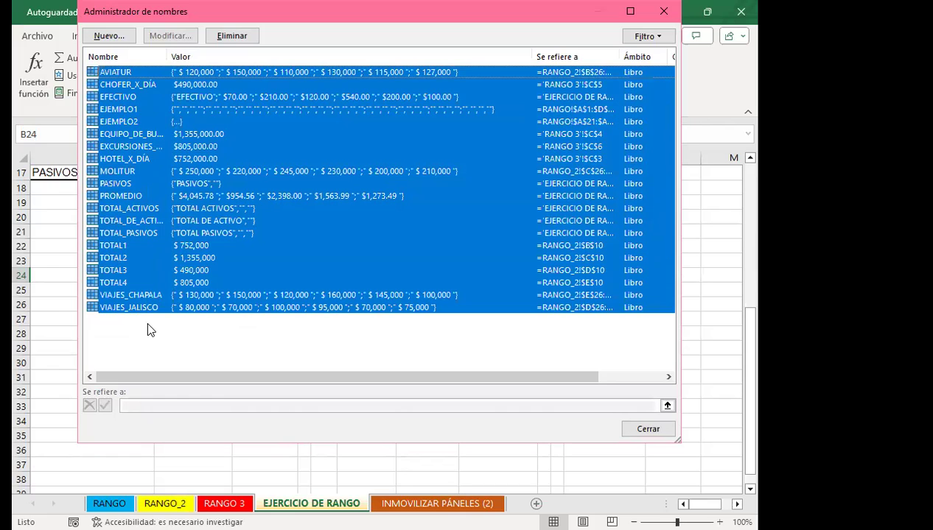
click(162, 342)
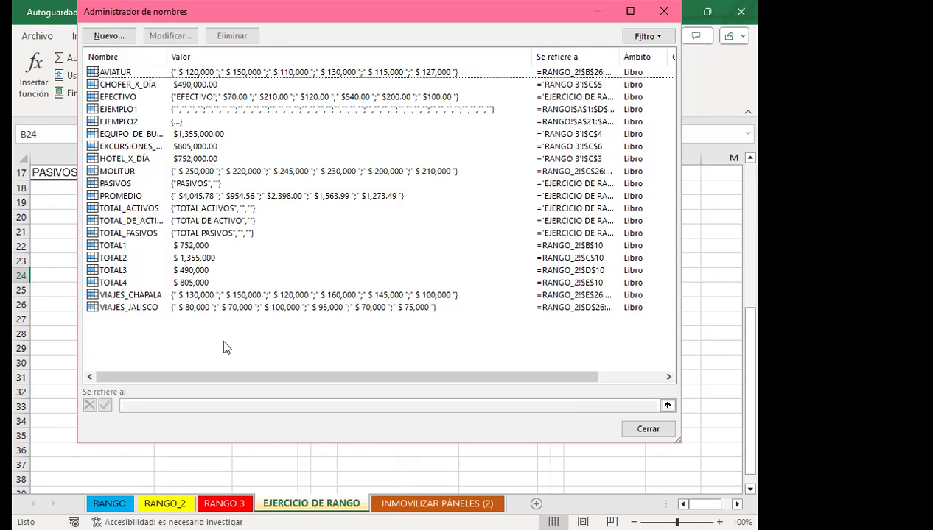
- Close the names dialog and switch to the PowerPoint slide on INMOVILIZAR PÁNELES
click(663, 12)
click(452, 317)
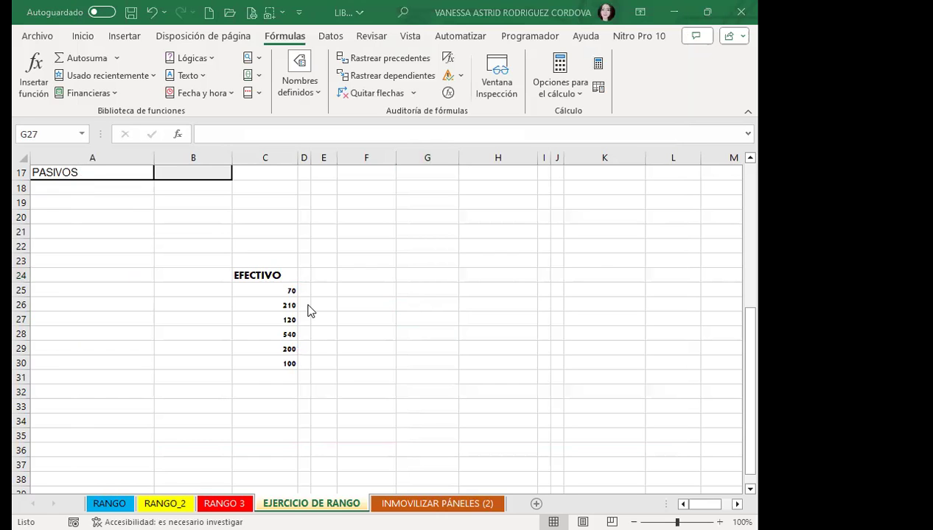
key(alt+Tab)
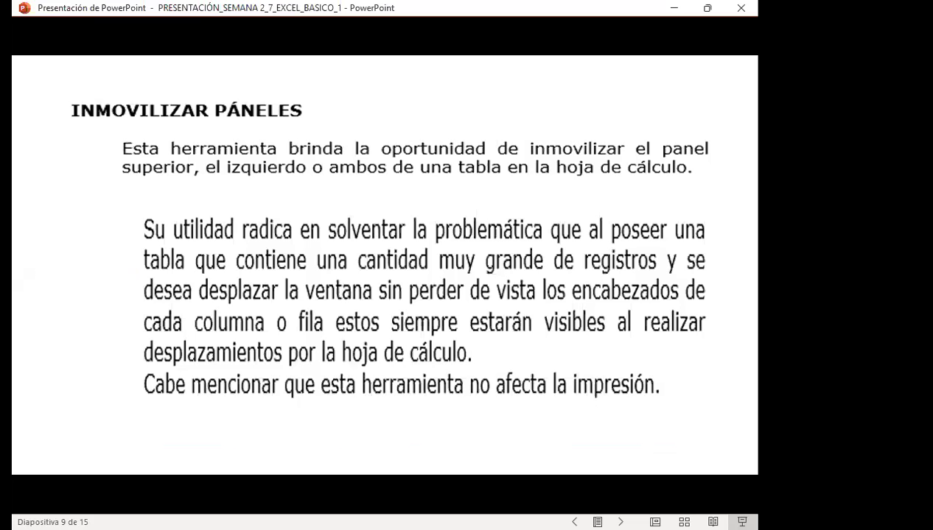
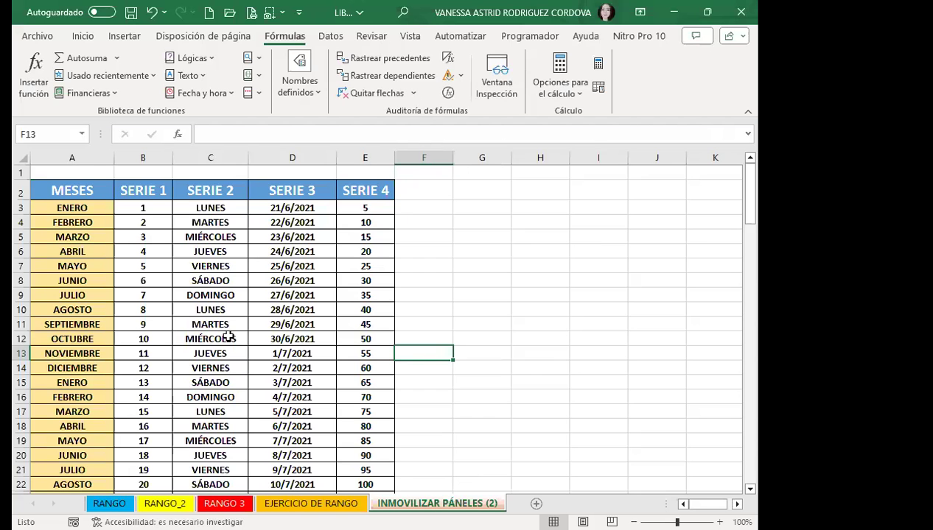
- Switch from the PowerPoint freeze-panes slide to the Excel workbook with the MESES table
click(292, 339)
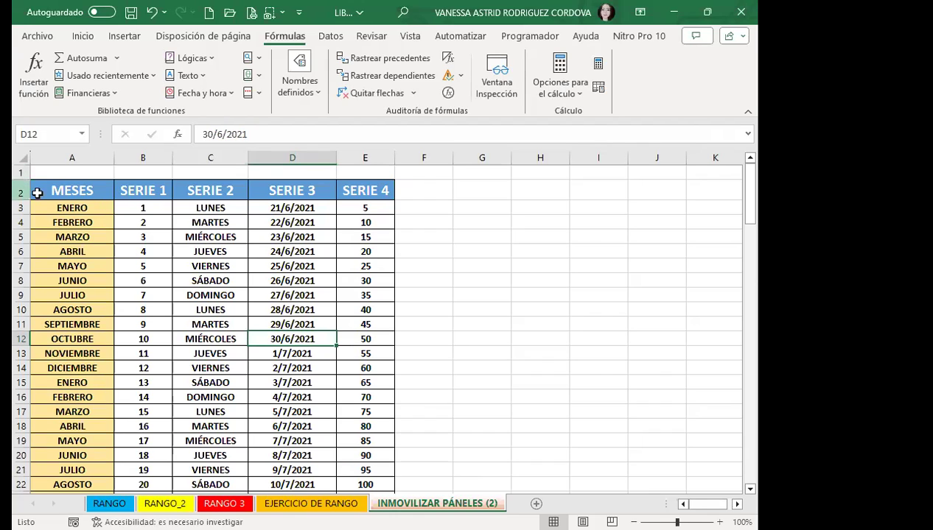
- Fill the whole of row 1 with yellow
click(59, 173)
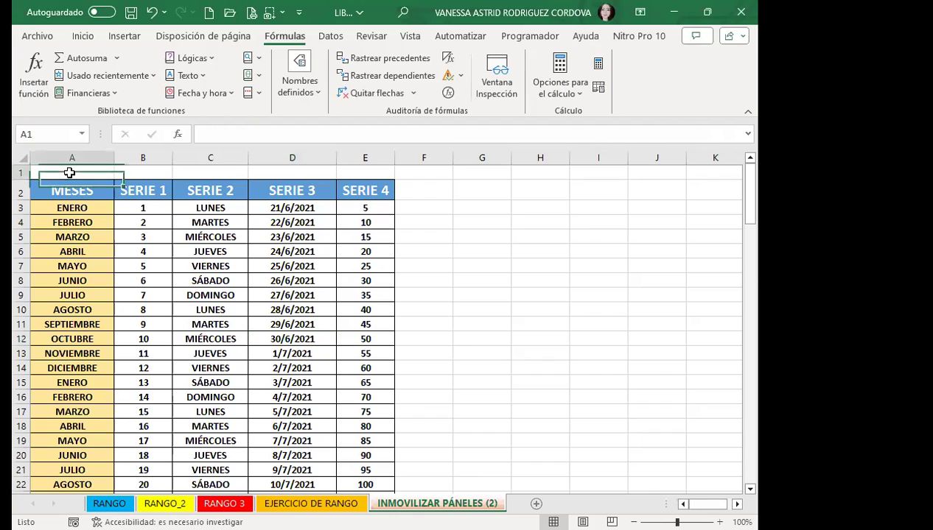
click(21, 172)
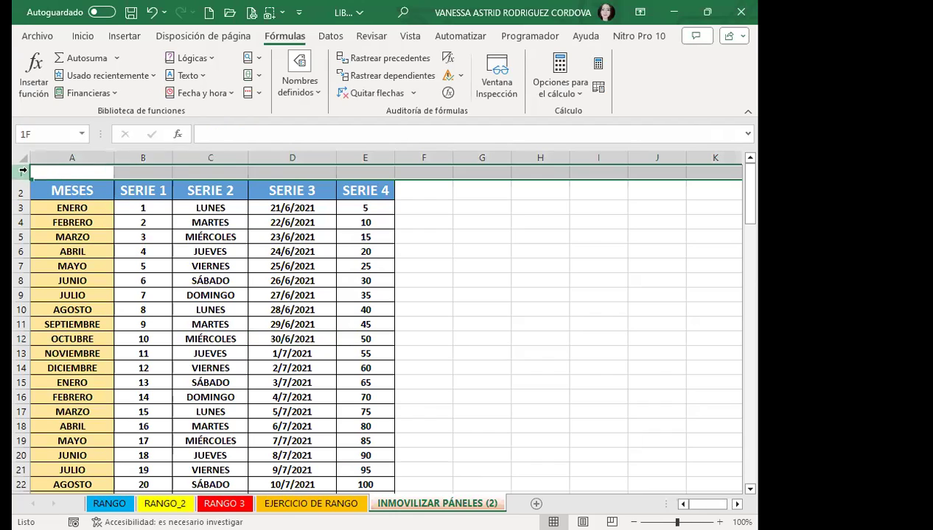
click(82, 36)
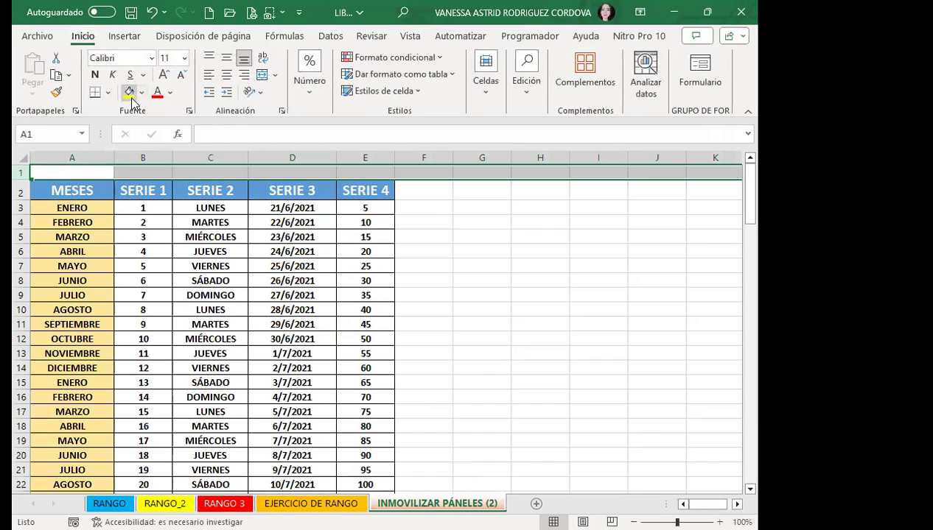
click(129, 91)
click(457, 246)
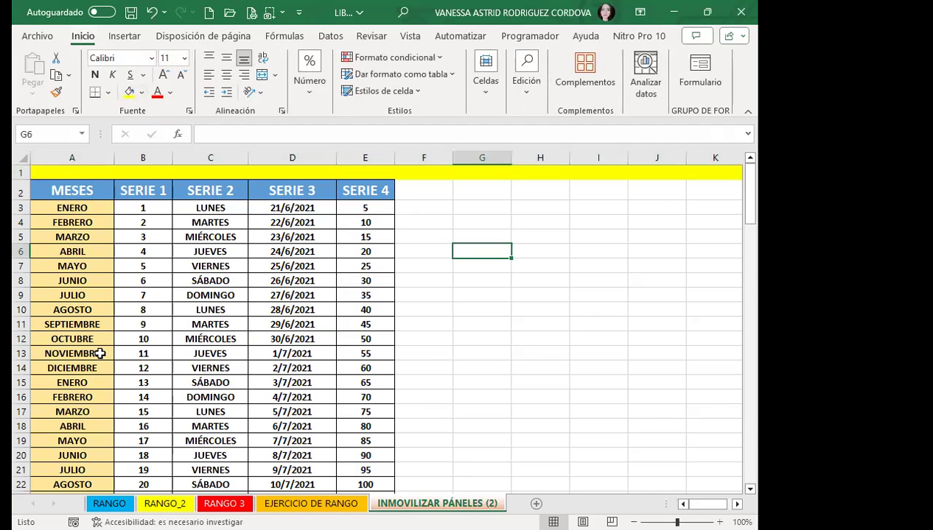
- Scroll down and right through the table to see how the unfrozen sheet moves
scroll(129, 317, down, 9)
scroll(131, 320, down, 5)
scroll(130, 319, down, 9)
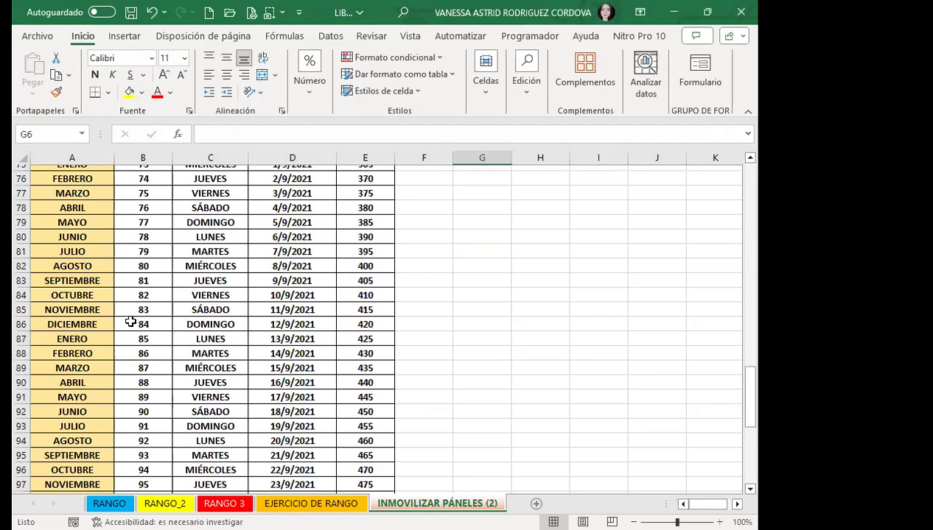
scroll(130, 323, down, 10)
scroll(130, 325, down, 9)
scroll(130, 327, down, 5)
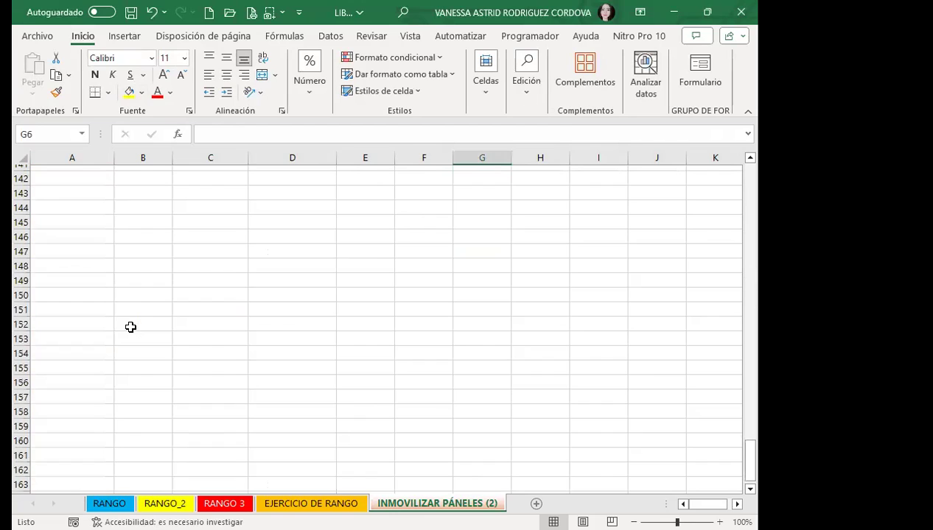
scroll(130, 327, down, 9)
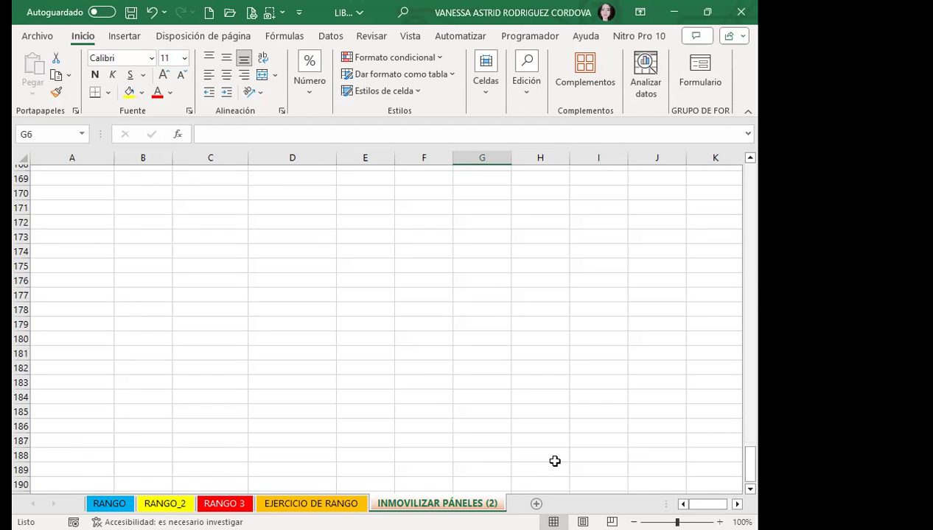
scroll(120, 250, up, 10)
scroll(123, 251, up, 11)
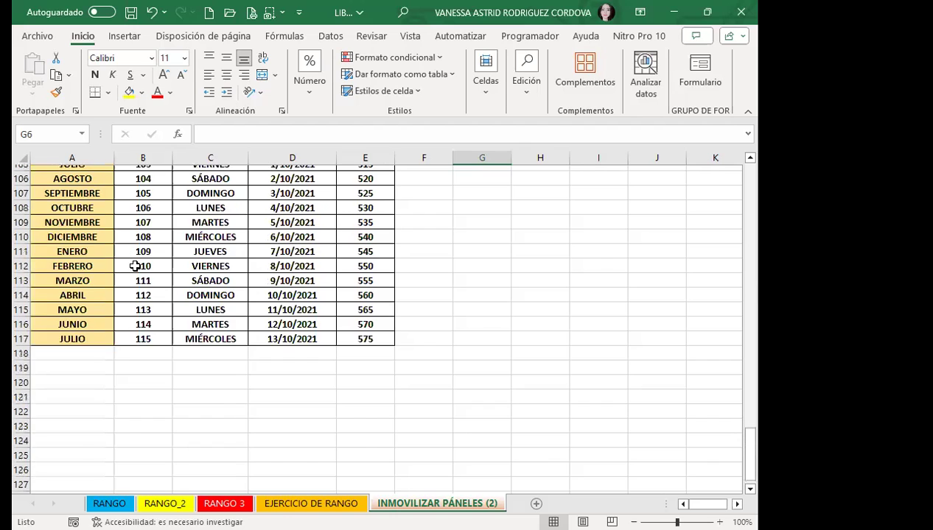
scroll(131, 266, up, 3)
scroll(128, 254, up, 7)
scroll(126, 189, up, 9)
scroll(87, 210, up, 10)
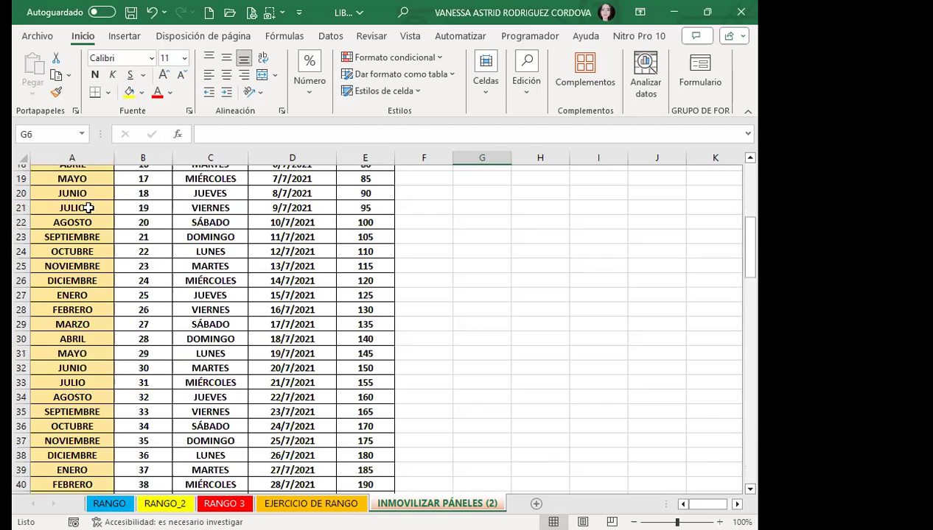
scroll(94, 206, up, 6)
scroll(95, 206, up, 1)
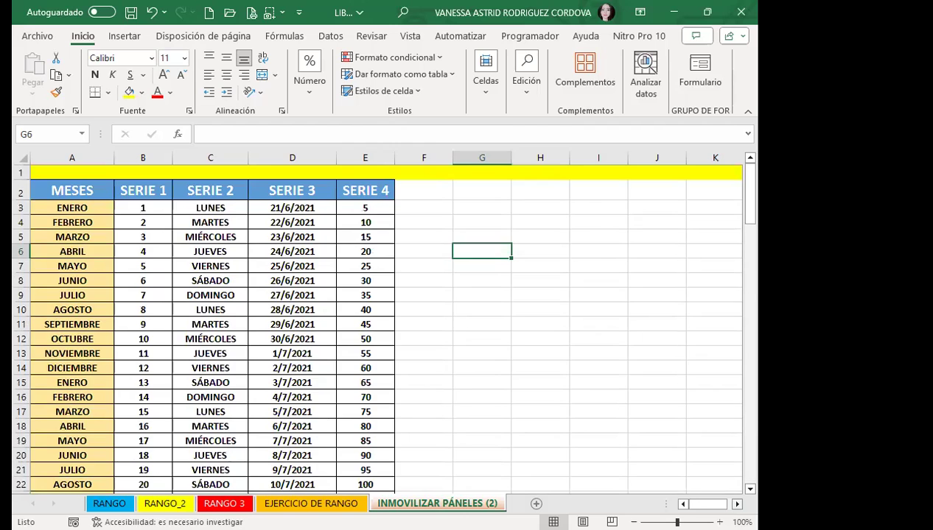
click(736, 504)
scroll(382, 327, right, 3)
scroll(383, 327, right, 3)
scroll(382, 327, right, 1)
scroll(383, 327, right, 4)
scroll(382, 327, right, 2)
scroll(383, 327, right, 3)
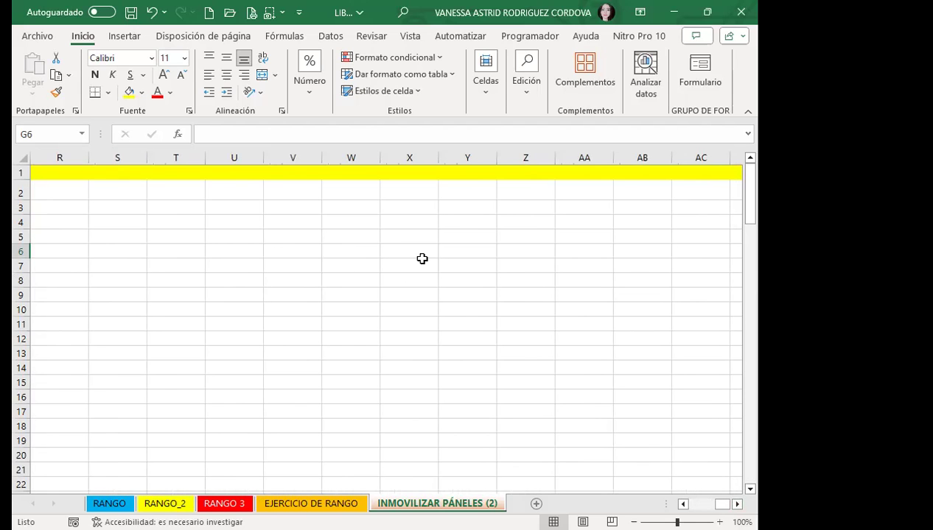
drag(718, 504, 617, 501)
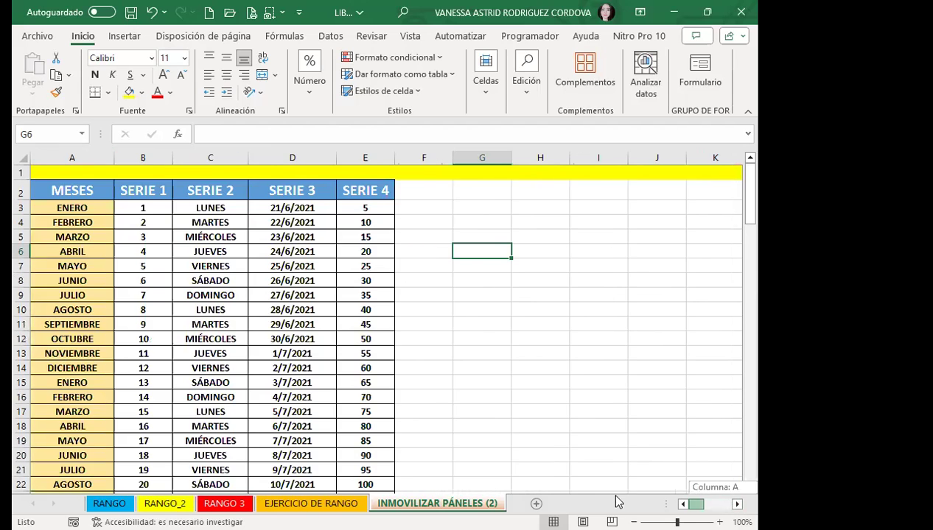
- Freeze panes at cell B3 so rows 1–2 and the MESES column stay fixed
click(184, 266)
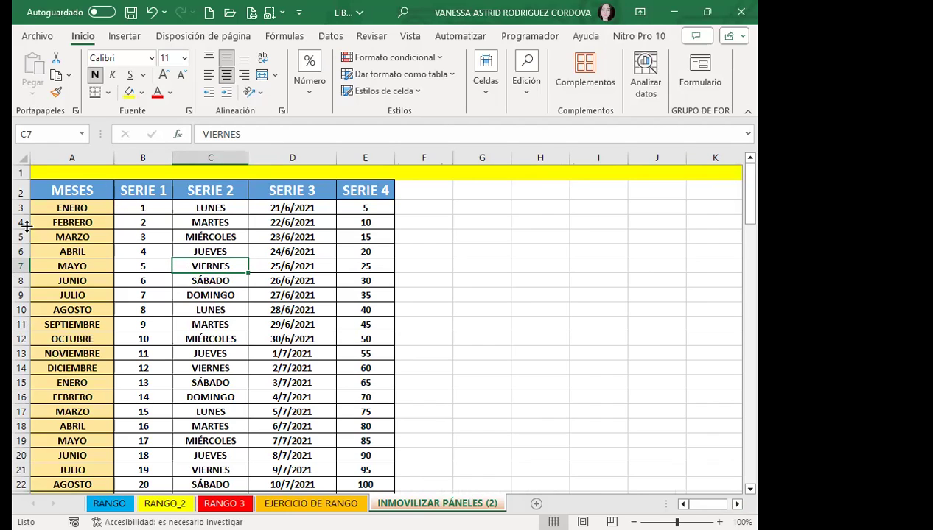
click(148, 207)
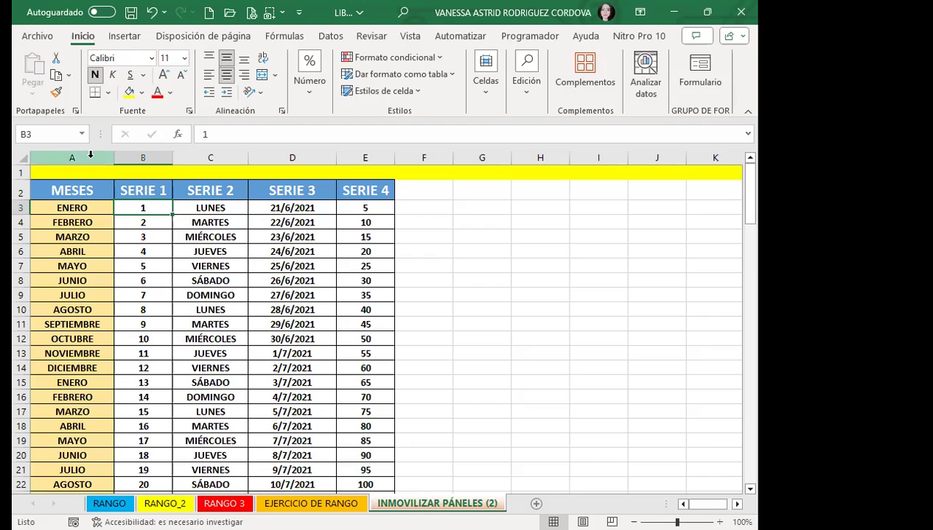
click(410, 36)
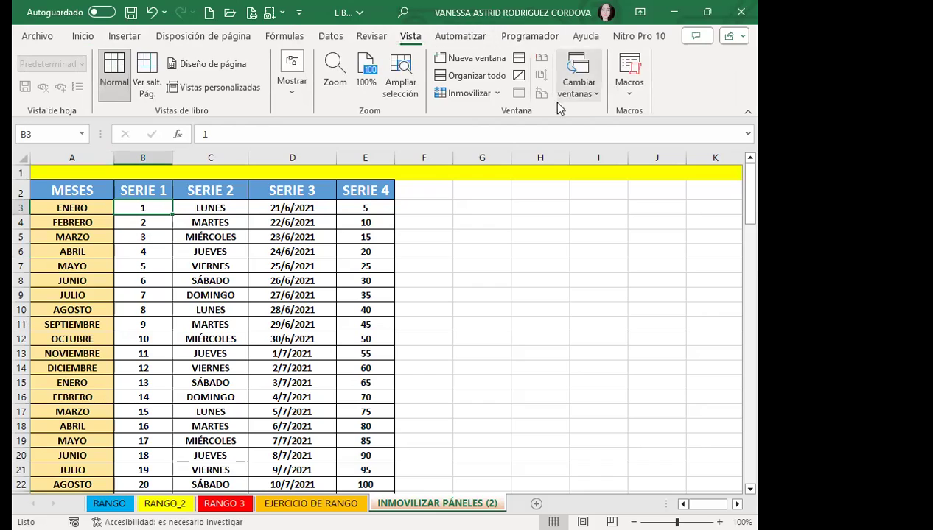
click(497, 95)
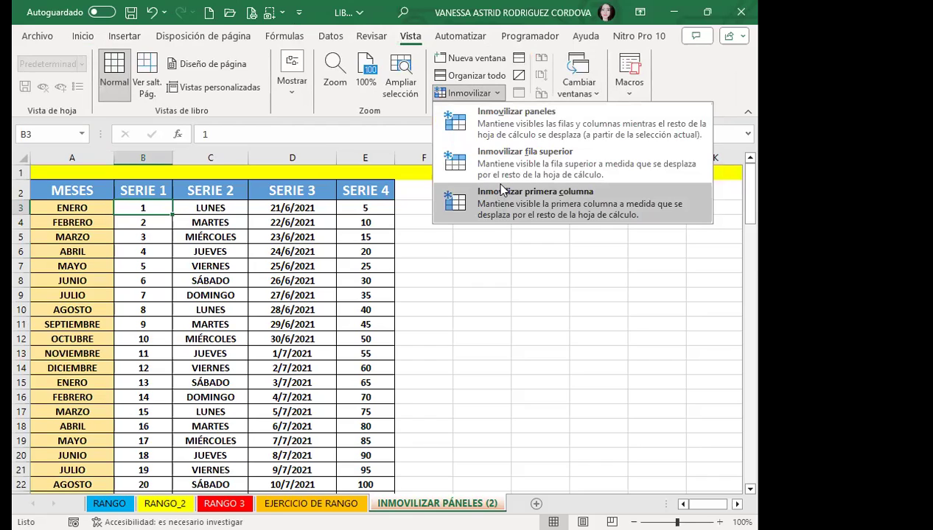
click(523, 129)
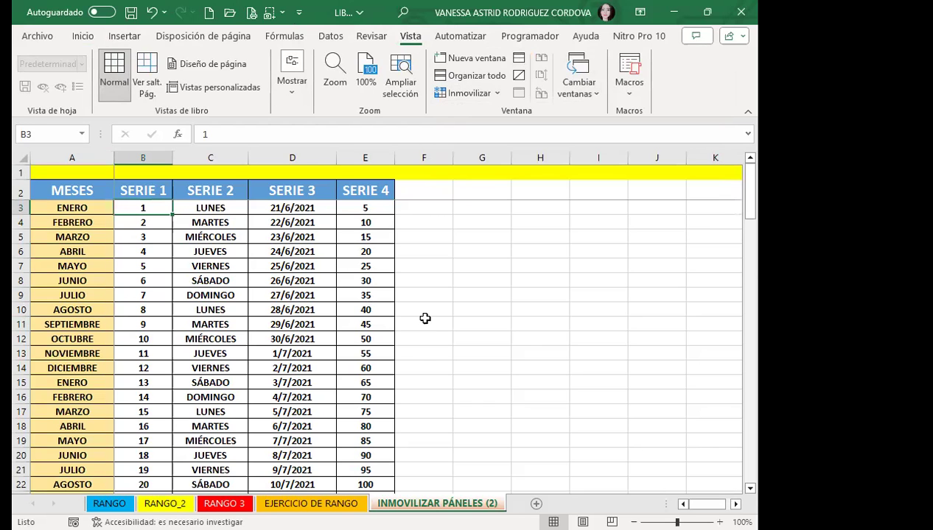
scroll(425, 318, down, 3)
scroll(425, 318, down, 7)
scroll(425, 319, down, 5)
scroll(425, 319, down, 5)
scroll(425, 318, down, 7)
scroll(425, 318, down, 11)
scroll(425, 319, down, 5)
scroll(425, 318, down, 6)
scroll(425, 318, down, 8)
scroll(425, 319, down, 7)
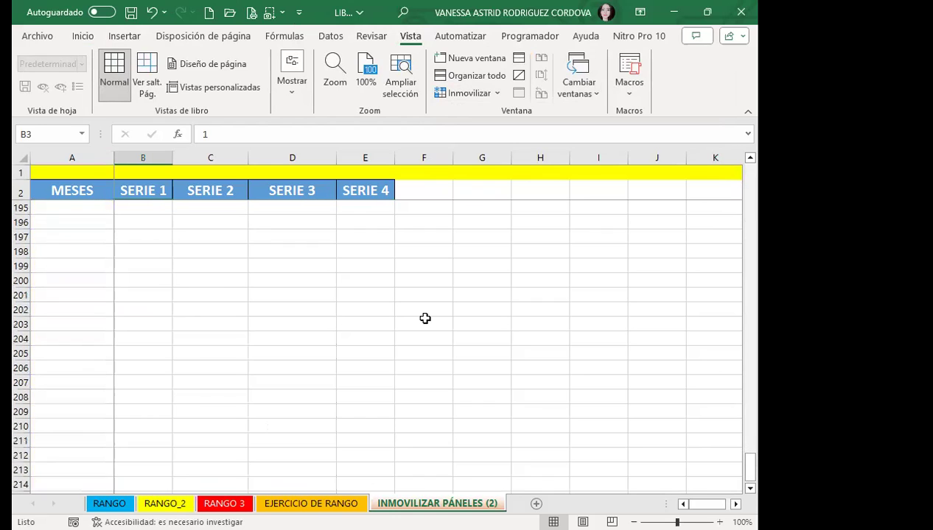
scroll(425, 318, up, 5)
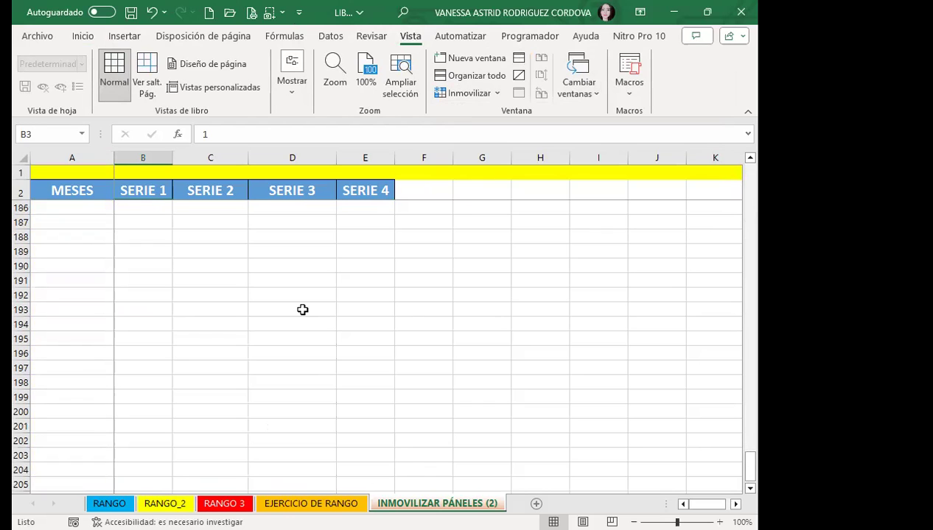
scroll(110, 291, up, 3)
scroll(100, 288, up, 6)
scroll(100, 288, up, 4)
scroll(100, 287, up, 3)
scroll(99, 285, up, 8)
scroll(99, 282, down, 2)
scroll(99, 282, down, 2)
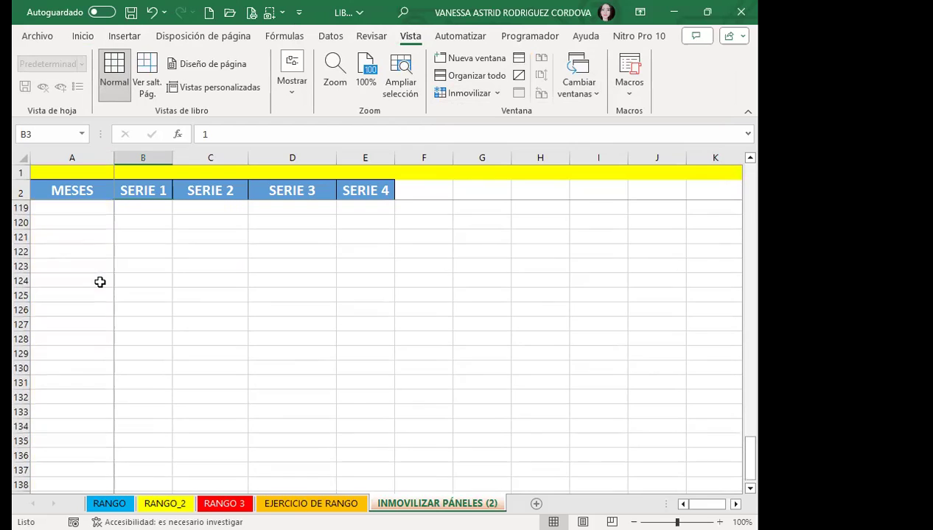
scroll(93, 239, up, 1)
scroll(89, 221, up, 1)
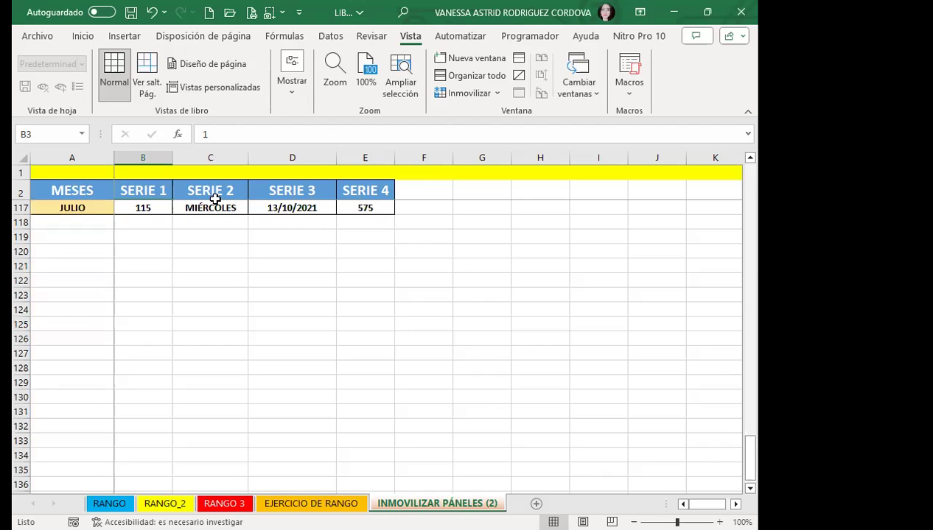
mouse_move(749, 455)
mouse_down()
mouse_move(759, 378)
mouse_move(754, 144)
mouse_up()
click(110, 209)
click(151, 210)
click(735, 504)
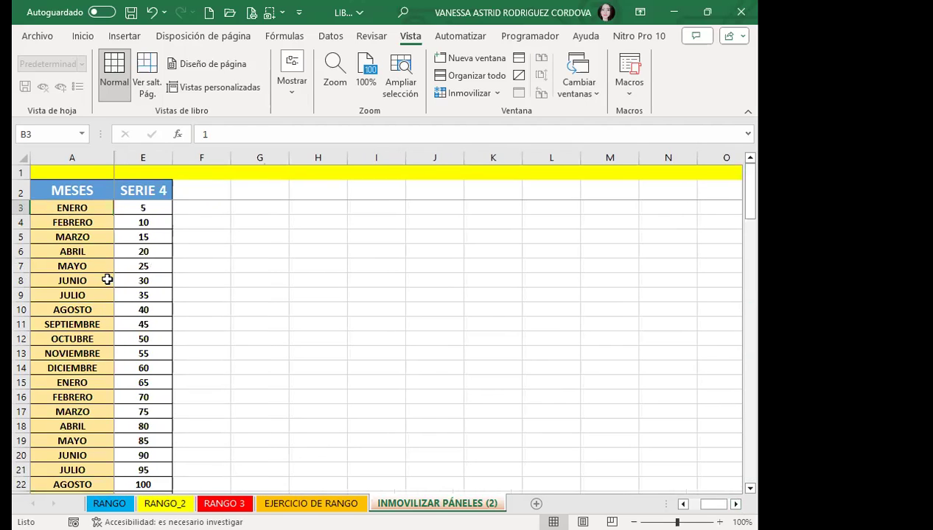
scroll(435, 324, right, 2)
scroll(435, 325, right, 3)
scroll(435, 325, right, 3)
scroll(435, 324, right, 3)
scroll(435, 324, right, 1)
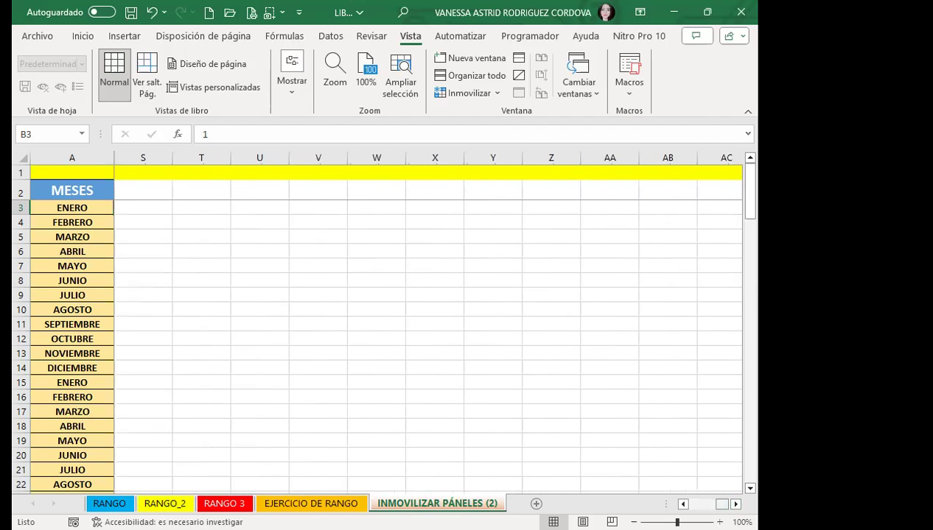
drag(726, 504, 707, 503)
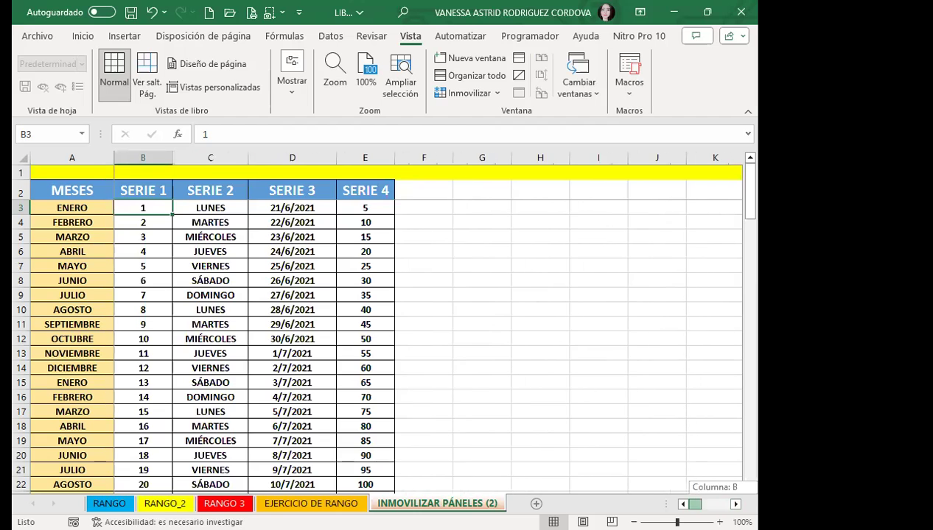
- Unfreeze all panes on the sheet
click(469, 93)
click(489, 124)
scroll(258, 296, down, 7)
scroll(257, 295, down, 7)
scroll(258, 295, up, 12)
scroll(148, 258, up, 3)
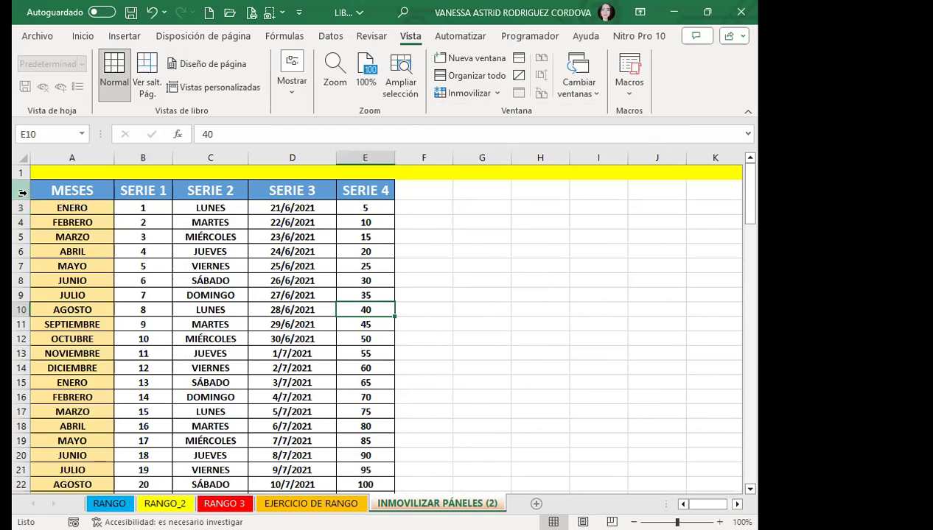
- Freeze panes at cell F5 and scroll down to check the top rows stay fixed
click(421, 234)
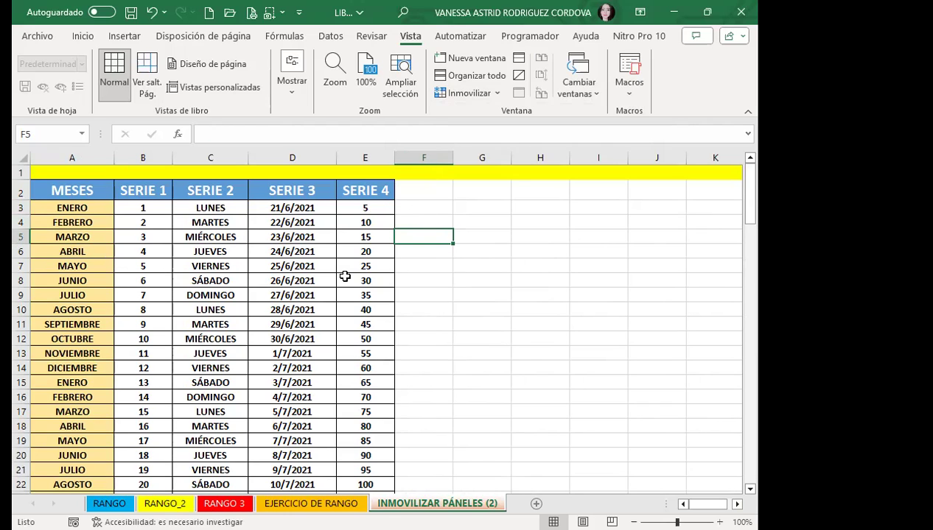
click(468, 93)
click(489, 114)
scroll(485, 295, down, 4)
scroll(484, 295, down, 5)
scroll(484, 294, down, 10)
scroll(484, 295, down, 7)
scroll(484, 294, down, 11)
scroll(485, 295, down, 3)
scroll(485, 295, down, 5)
scroll(484, 295, down, 8)
scroll(484, 294, down, 7)
scroll(484, 295, down, 9)
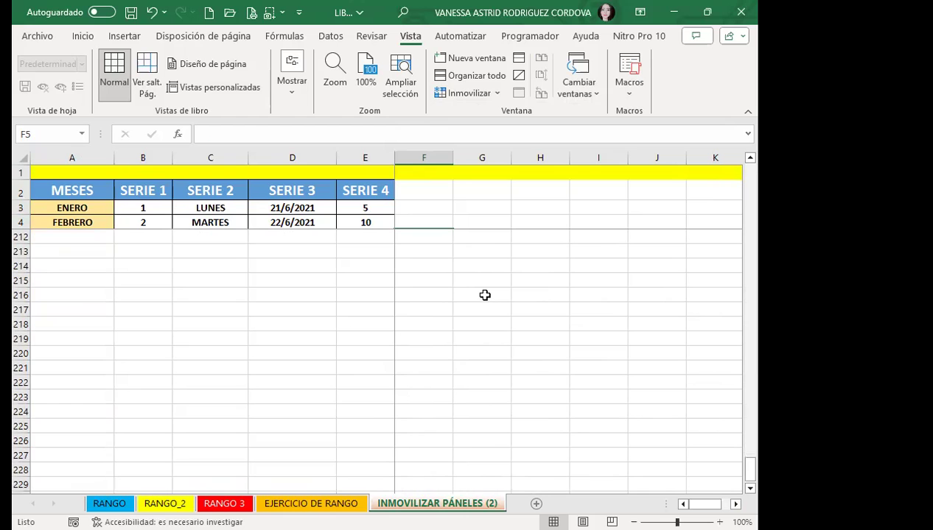
- Scroll right to columns AA–AF while columns A–E stay frozen
drag(755, 478, 750, 184)
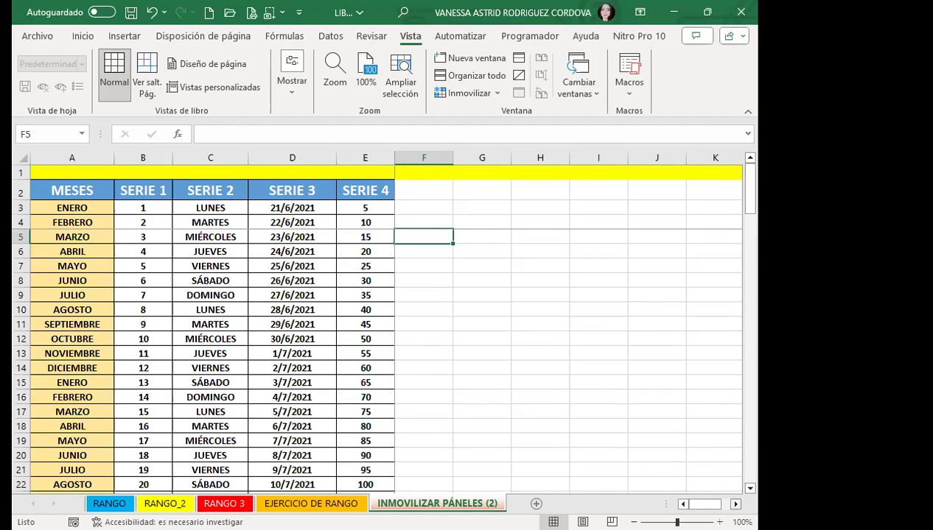
scroll(567, 324, right, 3)
scroll(568, 324, right, 3)
scroll(567, 324, right, 3)
scroll(568, 325, right, 3)
scroll(567, 324, right, 2)
scroll(567, 324, right, 3)
scroll(567, 324, right, 2)
scroll(567, 324, right, 2)
scroll(567, 324, right, 1)
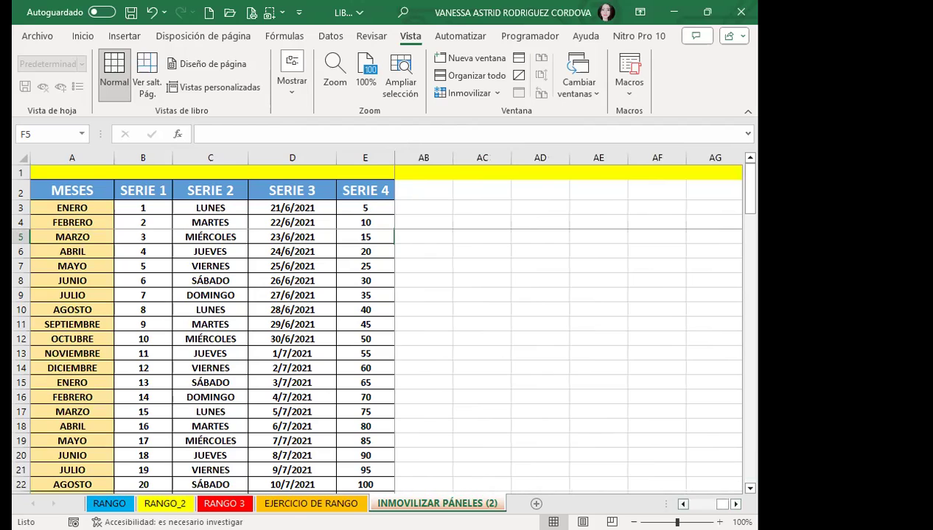
scroll(567, 324, left, 1)
- Unfreeze the panes and select cell G8 beside the table
click(467, 94)
click(490, 125)
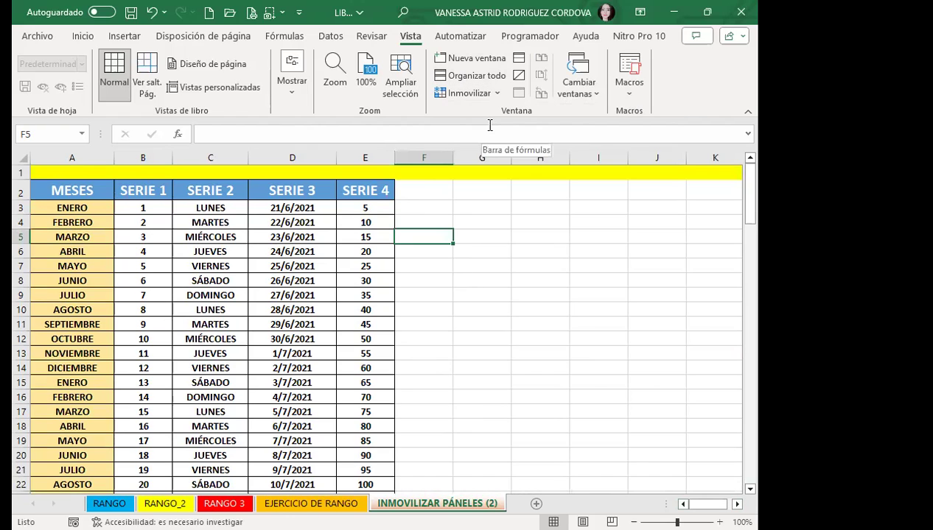
key(shift+Left)
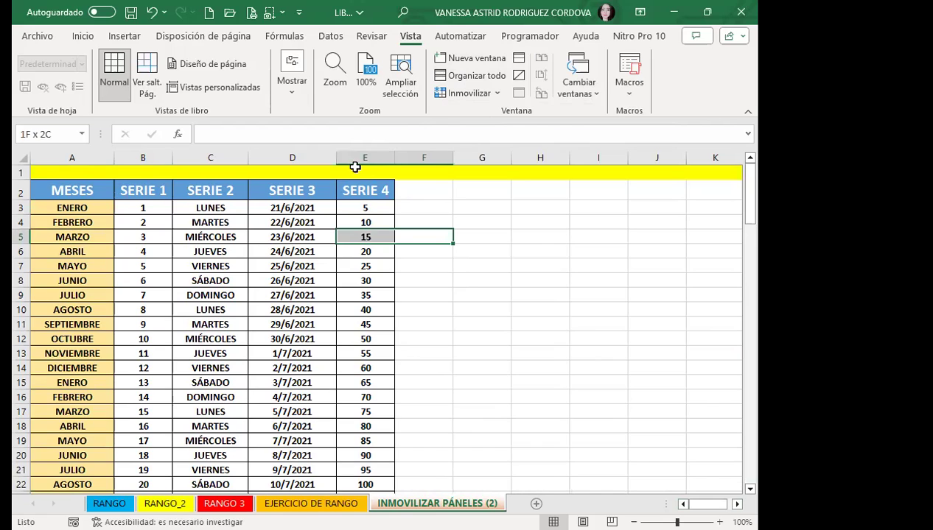
click(313, 213)
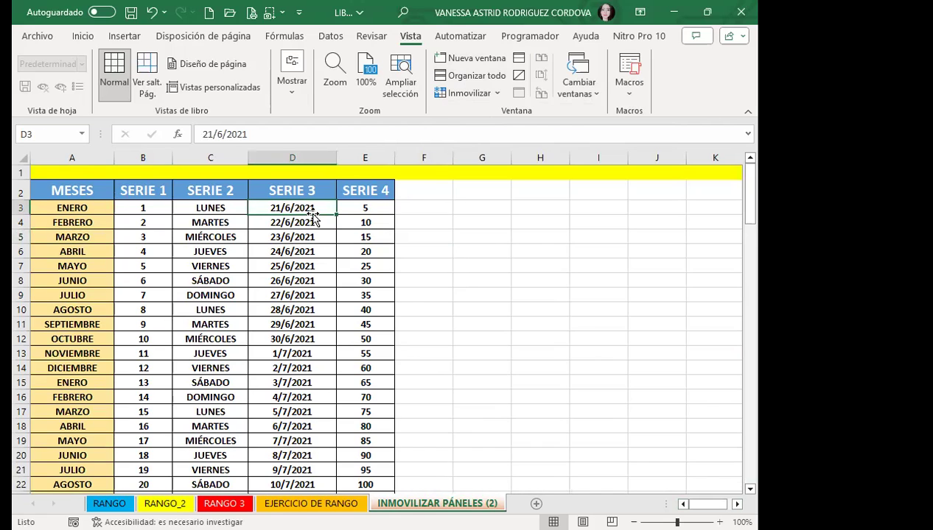
click(472, 282)
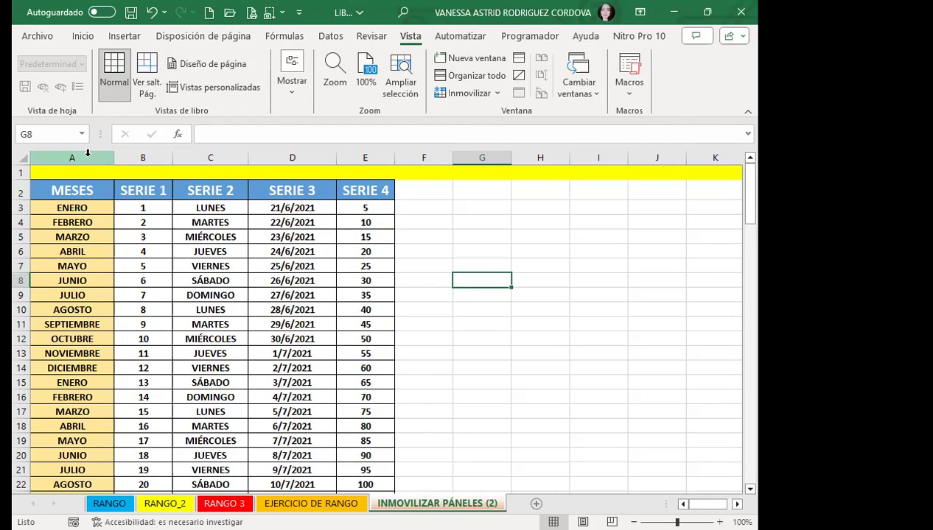
click(474, 93)
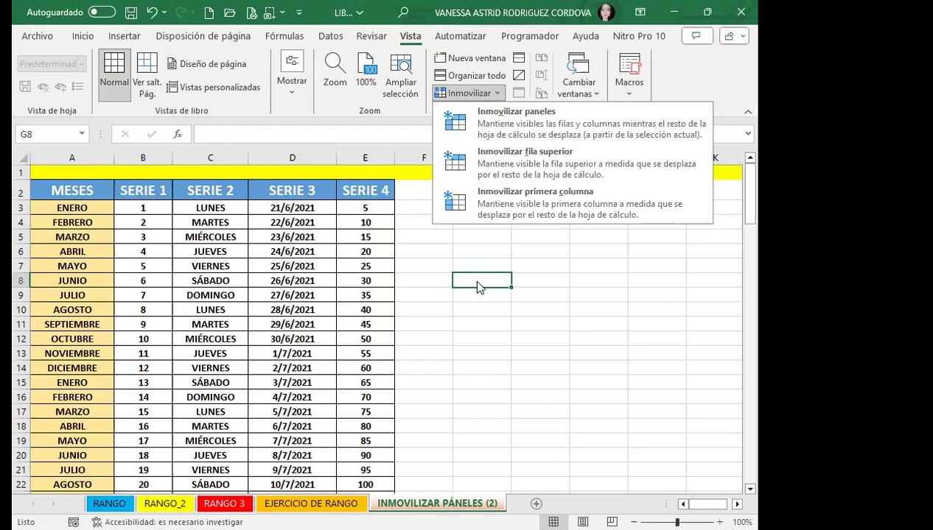
- Freeze the top row and scroll far down to confirm yellow row 1 stays visible
click(535, 165)
scroll(412, 253, down, 6)
scroll(412, 253, down, 7)
scroll(412, 253, down, 9)
scroll(411, 253, down, 5)
scroll(412, 253, down, 6)
scroll(411, 253, down, 7)
scroll(412, 253, down, 9)
scroll(411, 253, down, 7)
scroll(411, 253, down, 10)
scroll(412, 253, down, 9)
scroll(411, 253, down, 6)
scroll(412, 253, down, 10)
scroll(411, 253, down, 7)
scroll(411, 252, down, 12)
scroll(412, 253, down, 6)
scroll(412, 253, down, 6)
scroll(412, 253, down, 9)
- Return to the top of the sheet and select cell G5
click(750, 479)
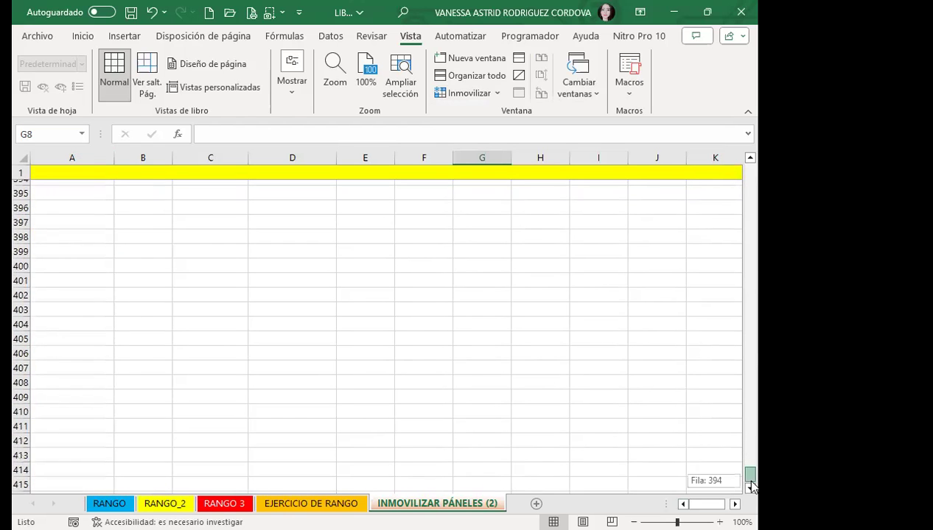
drag(752, 486, 756, 142)
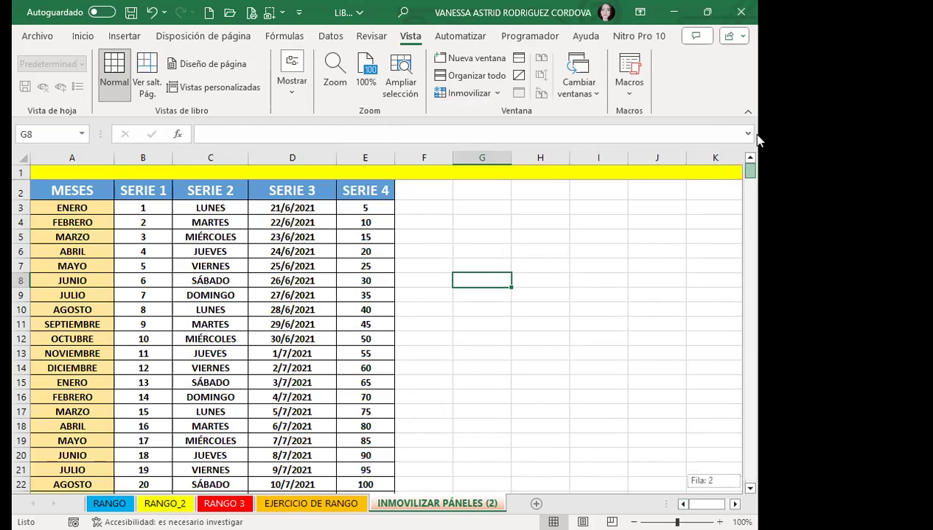
click(473, 265)
click(479, 236)
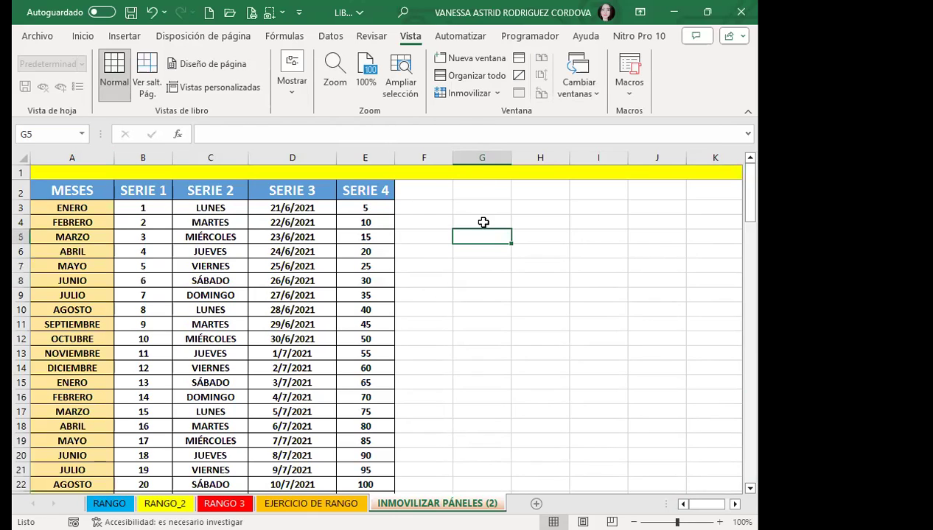
click(464, 94)
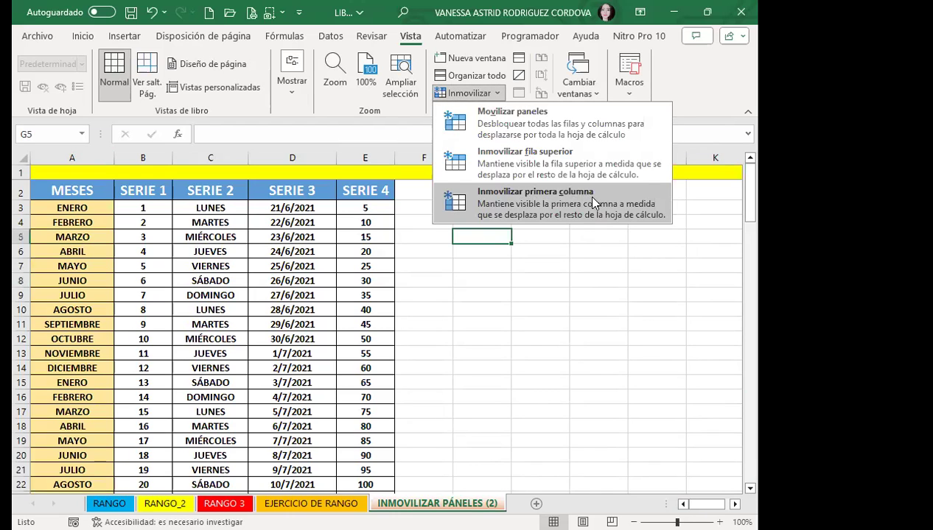
- Freeze the first column and move right to confirm column A stays in place
click(592, 202)
click(735, 503)
click(735, 504)
click(736, 504)
click(735, 504)
click(735, 504)
click(735, 504)
click(735, 504)
click(736, 504)
click(735, 504)
click(735, 504)
click(735, 503)
click(735, 504)
click(735, 504)
click(735, 504)
- Unfreeze the first column and scroll the sheet so column C is leftmost
key(ctrl+BackSpace)
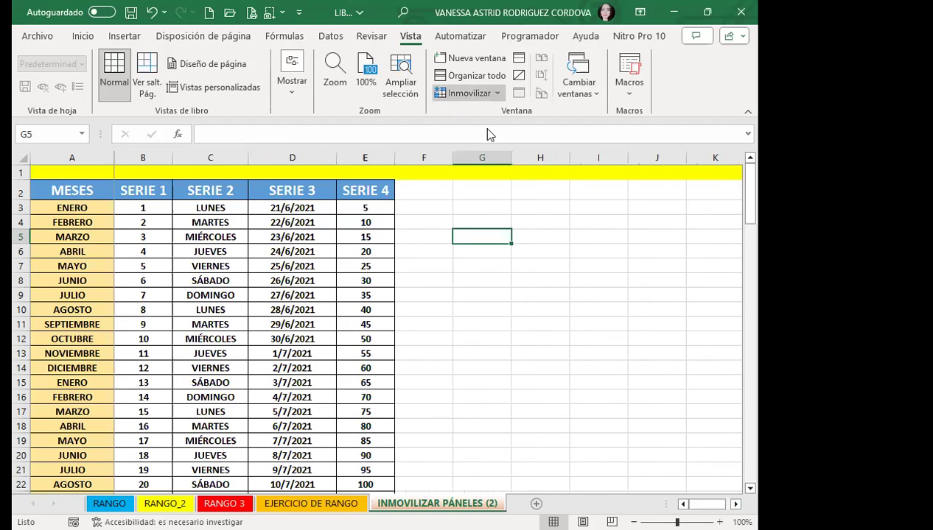
click(461, 248)
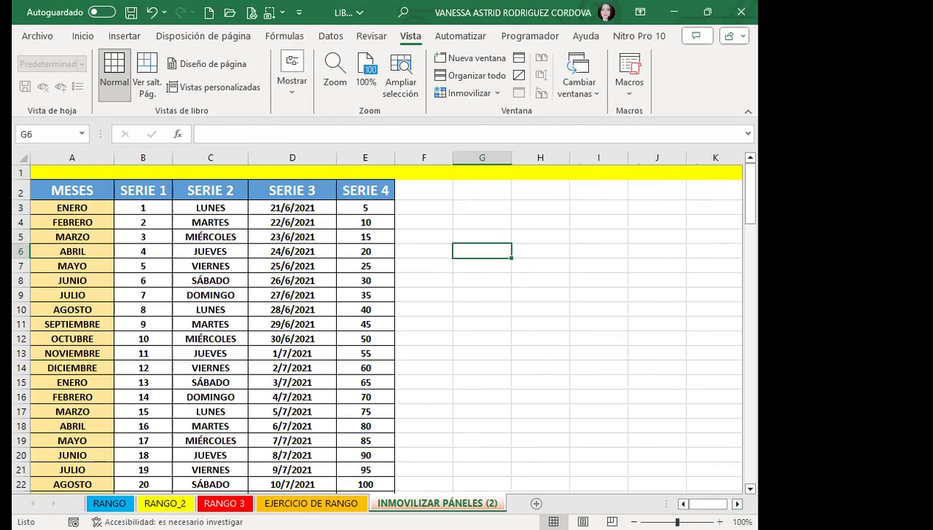
scroll(383, 324, right, 1)
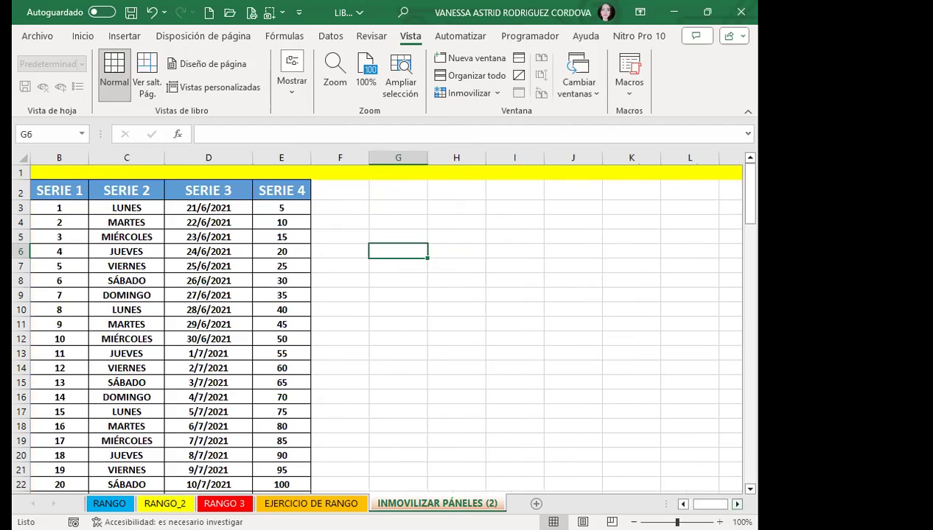
scroll(634, 475, right, 1)
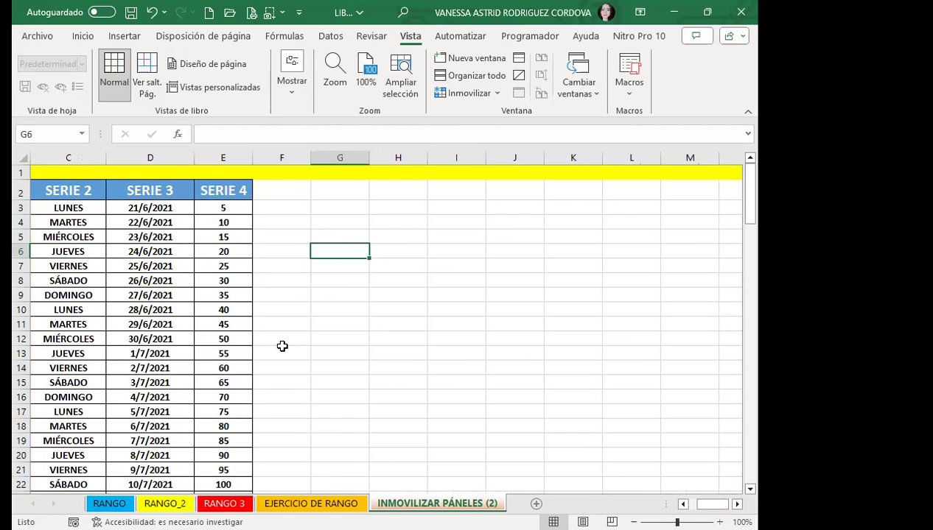
- Freeze column C (SERIE 2) as the first column, then scroll right and back to test it
click(460, 94)
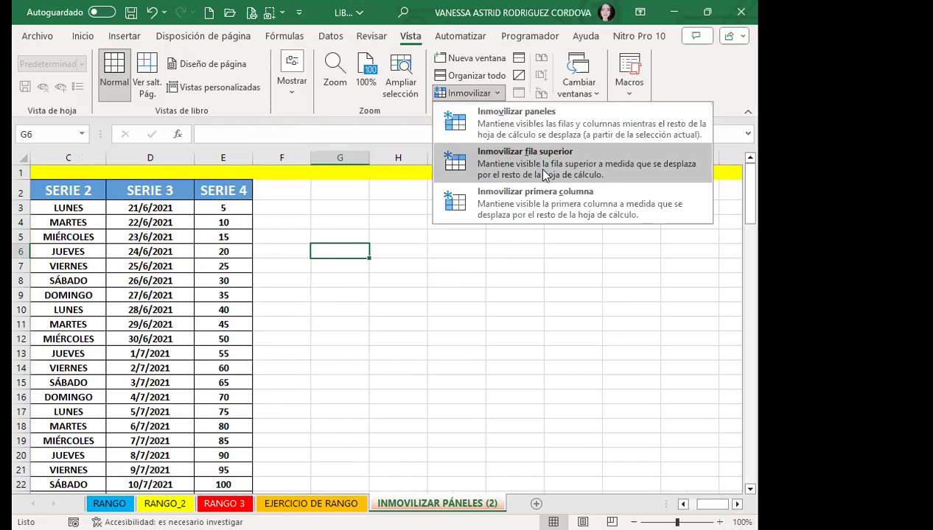
click(532, 206)
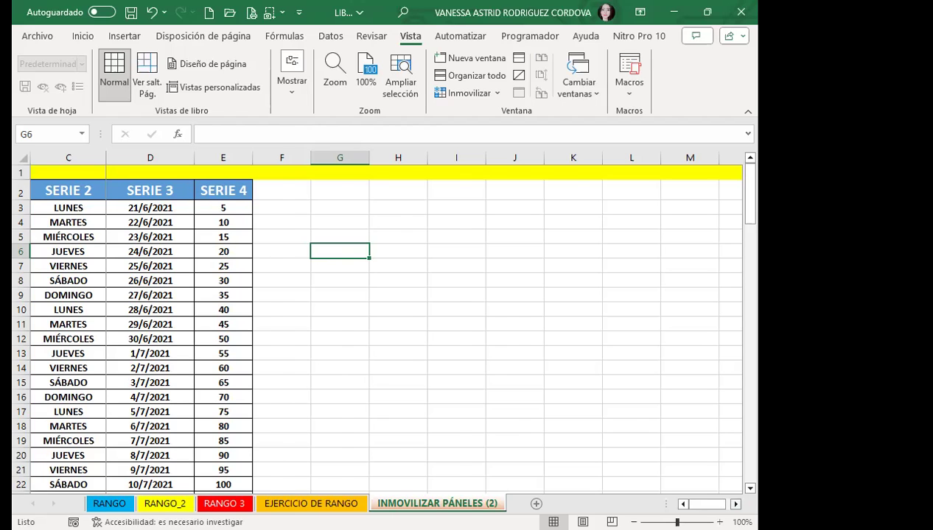
scroll(423, 324, right, 3)
scroll(423, 324, right, 3)
scroll(424, 324, right, 1)
scroll(424, 324, right, 2)
scroll(424, 324, right, 2)
scroll(424, 324, right, 1)
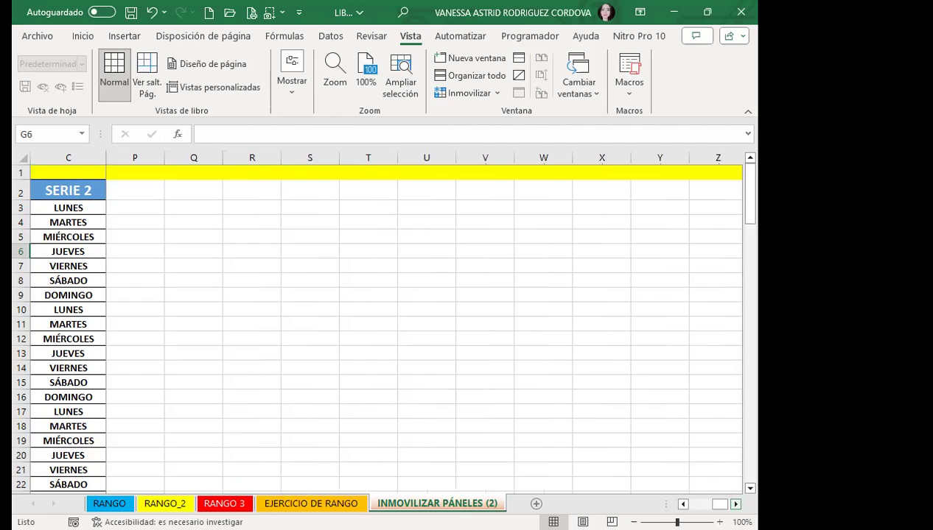
click(683, 504)
click(683, 504)
click(683, 504)
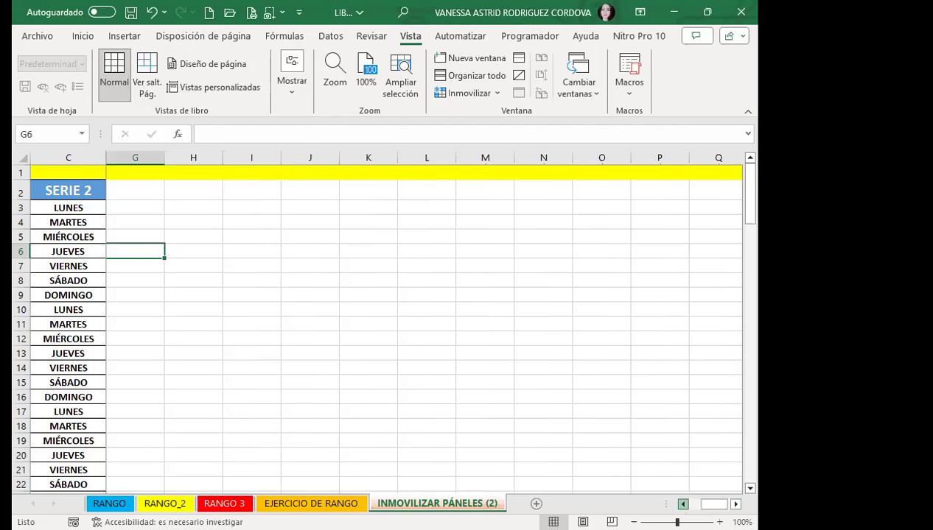
click(683, 504)
click(683, 504)
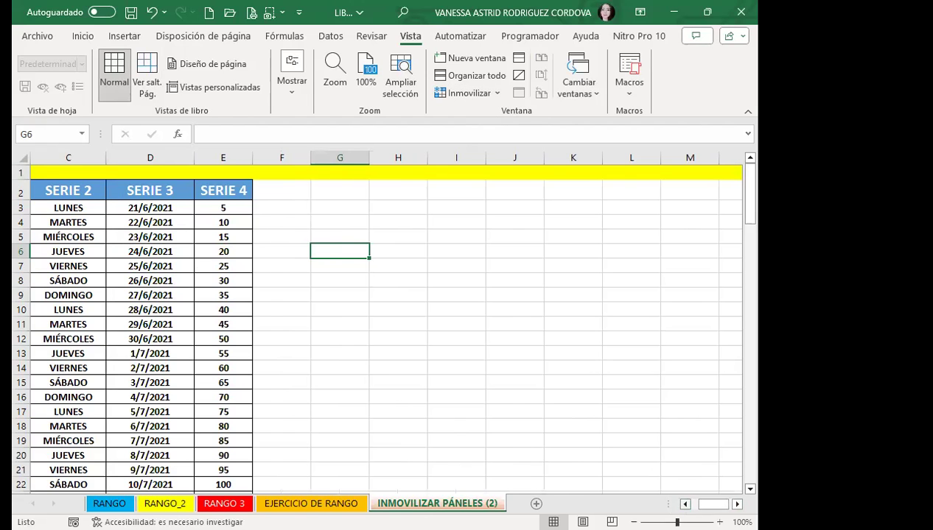
- With row 18 at the top of the view, apply Inmovilizar fila superior to lock it
click(683, 504)
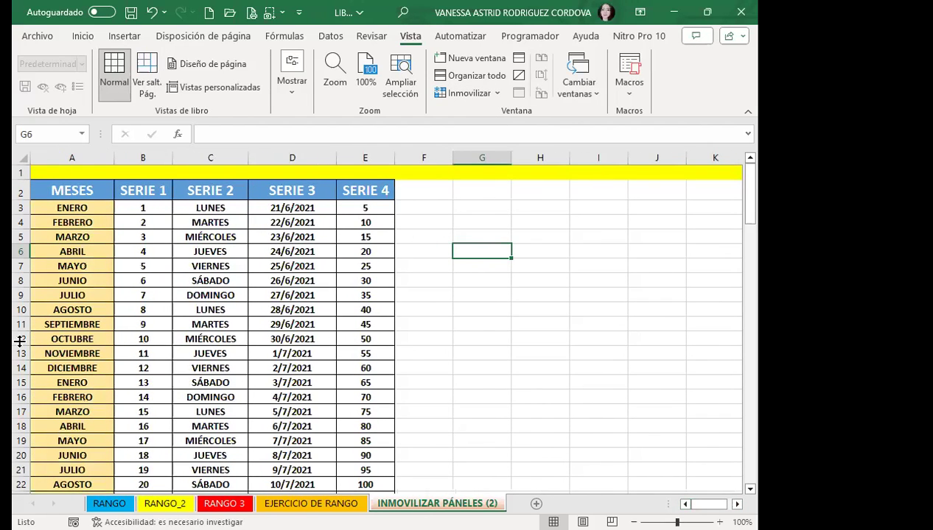
scroll(16, 337, down, 5)
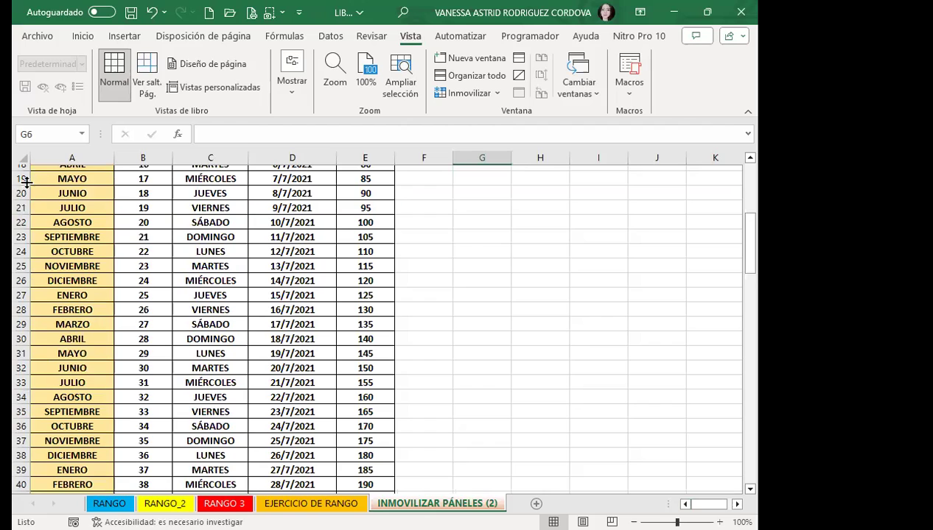
click(466, 96)
click(555, 165)
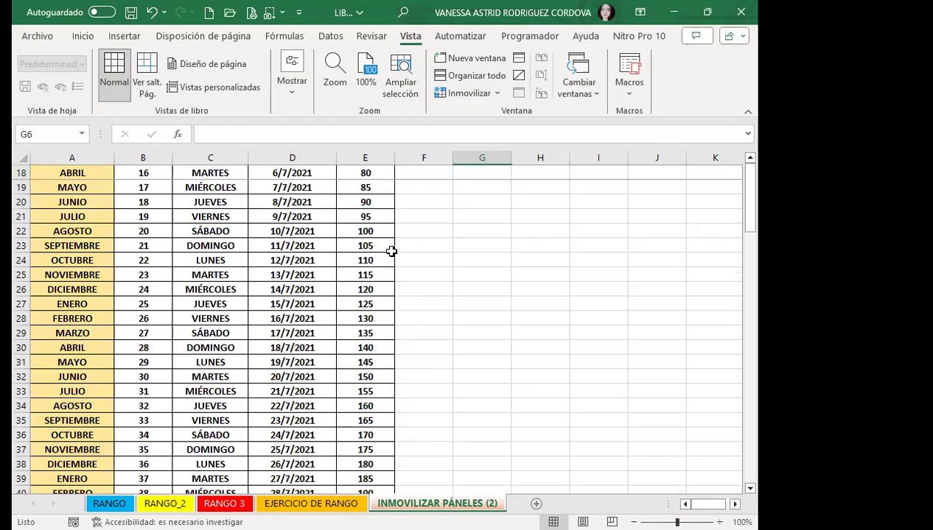
- Scroll down the sheet to check that row 18 stays fixed at the top
scroll(443, 303, down, 1)
scroll(444, 303, down, 6)
scroll(443, 304, down, 9)
scroll(443, 304, down, 6)
scroll(443, 303, down, 12)
scroll(443, 304, down, 5)
scroll(443, 303, down, 11)
scroll(443, 304, down, 5)
scroll(443, 303, down, 10)
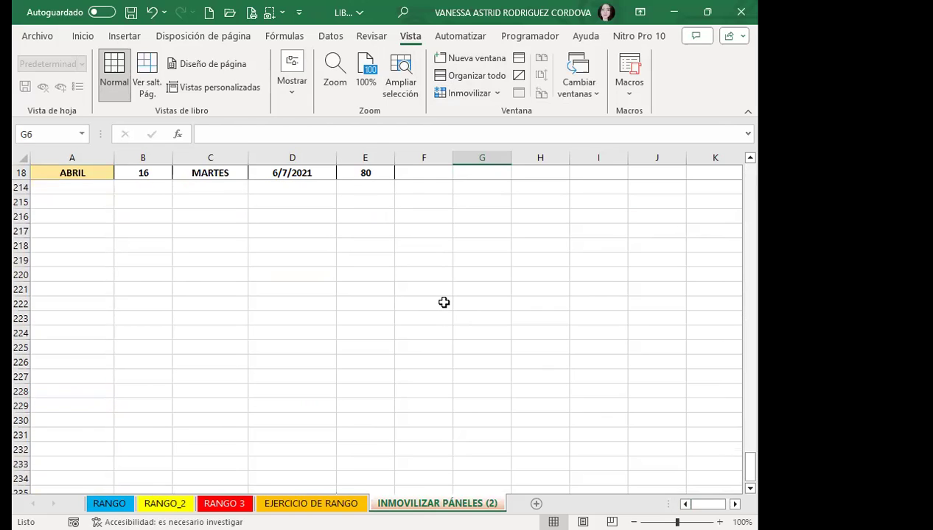
scroll(443, 302, down, 5)
scroll(444, 302, down, 9)
scroll(443, 302, down, 7)
scroll(443, 302, down, 7)
scroll(444, 302, down, 3)
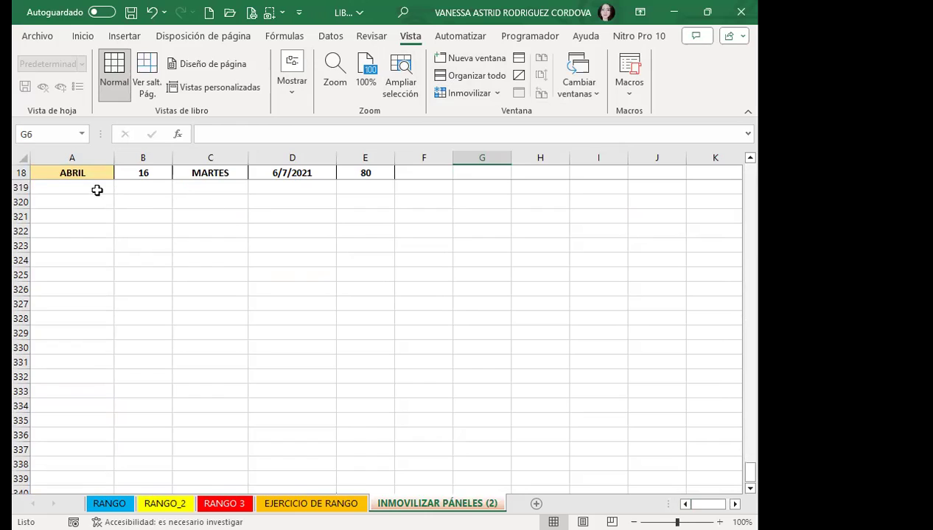
- Scroll back up and unfreeze all panes with Movilizar paneles, returning to yellow row 1
scroll(235, 273, up, 12)
scroll(251, 272, up, 8)
scroll(251, 272, up, 10)
scroll(252, 272, up, 10)
scroll(252, 272, up, 9)
scroll(251, 272, up, 10)
scroll(251, 272, up, 12)
scroll(251, 272, up, 5)
scroll(251, 272, up, 13)
scroll(252, 271, up, 8)
scroll(252, 272, up, 3)
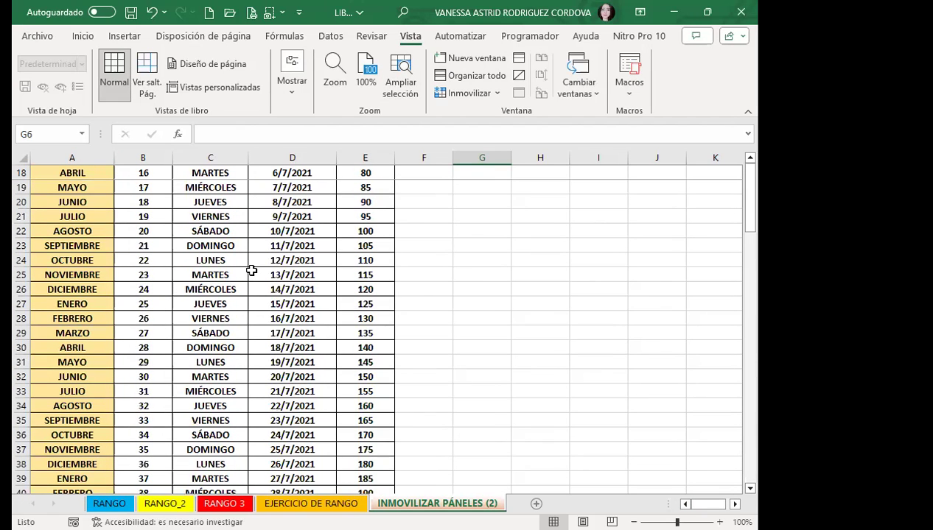
click(462, 93)
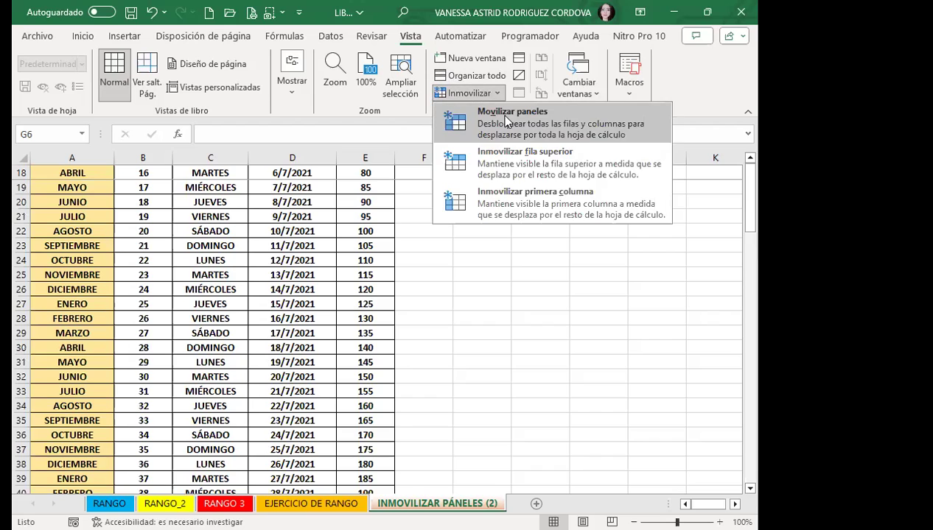
click(505, 120)
scroll(418, 315, up, 6)
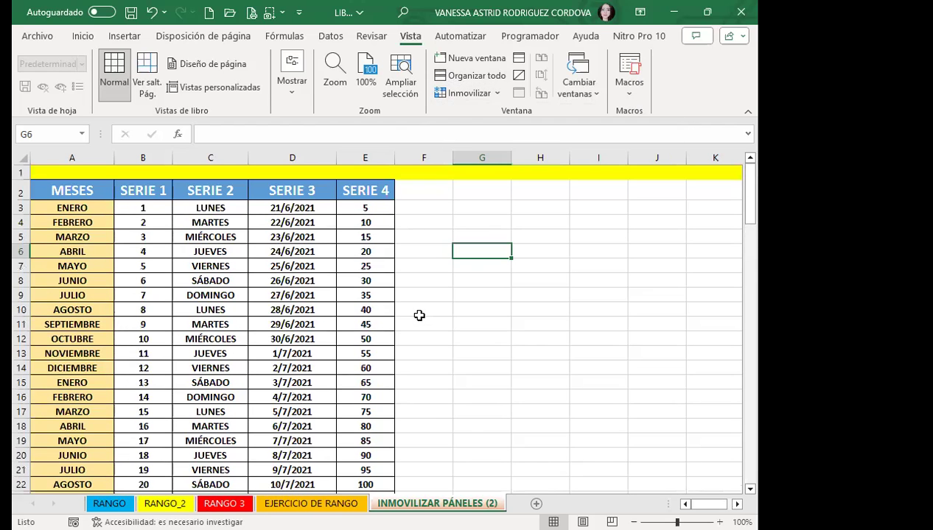